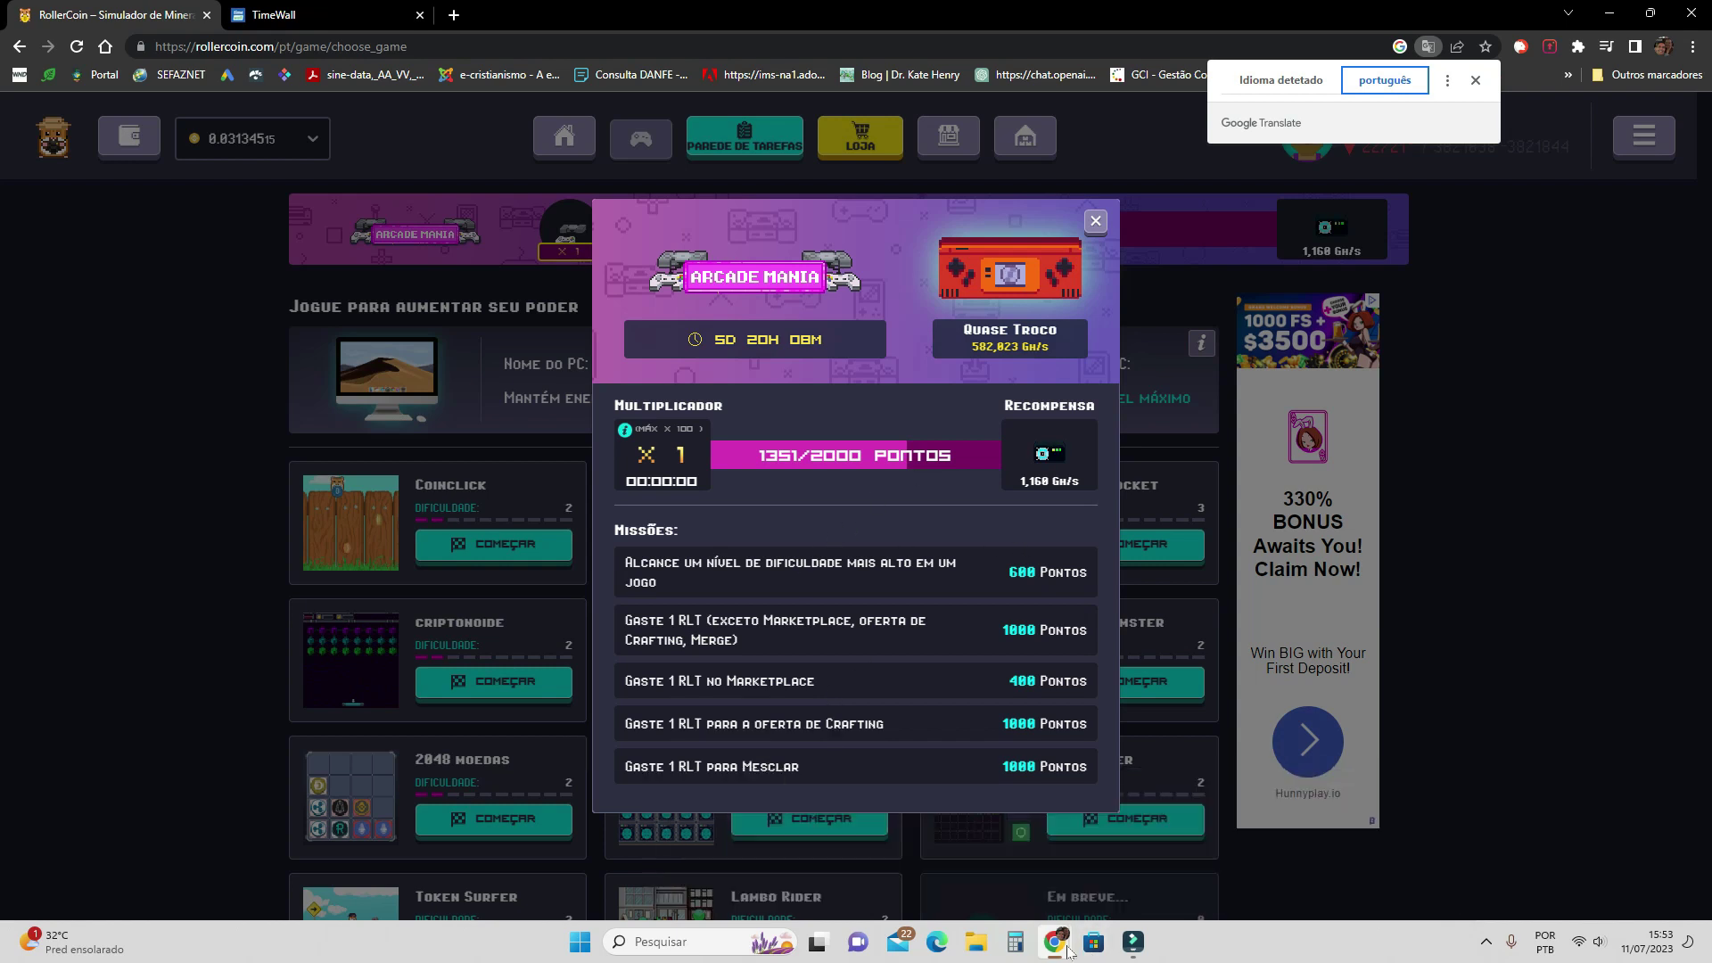
Switch to the Google Sheets window with the Arcade Mania spreadsheet and show the start of the level rewards table.
mouse_move(1055, 942)
left_click(1020, 886)
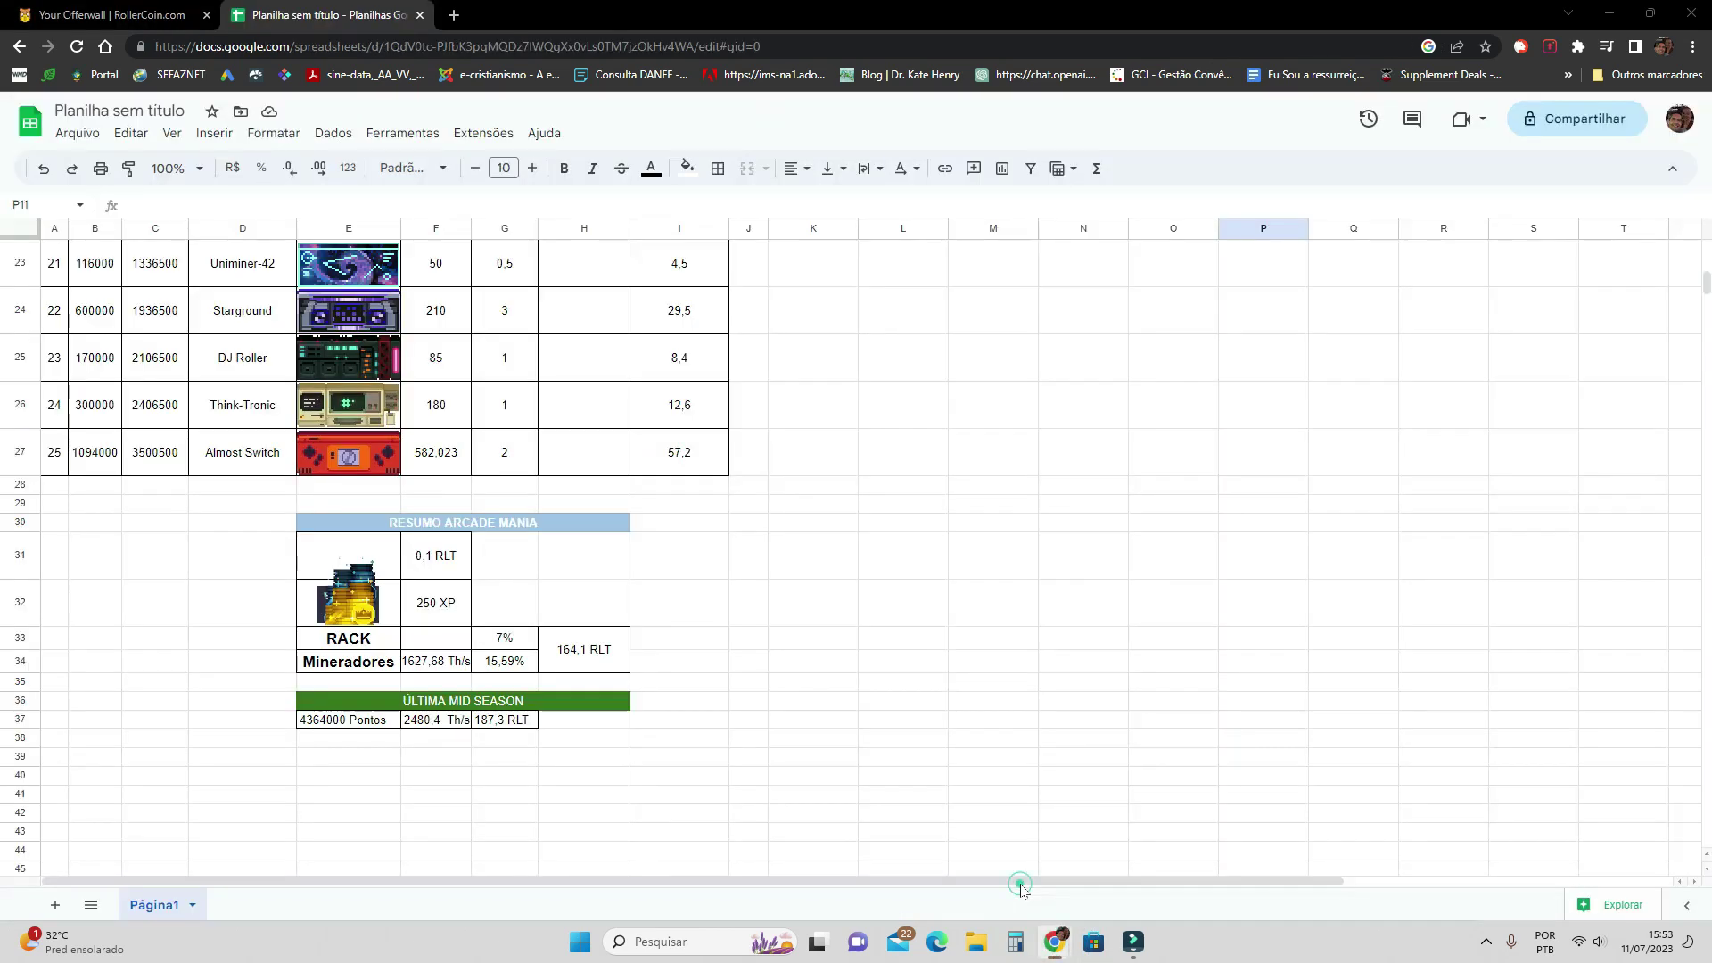
scroll(903, 739, "up", 10)
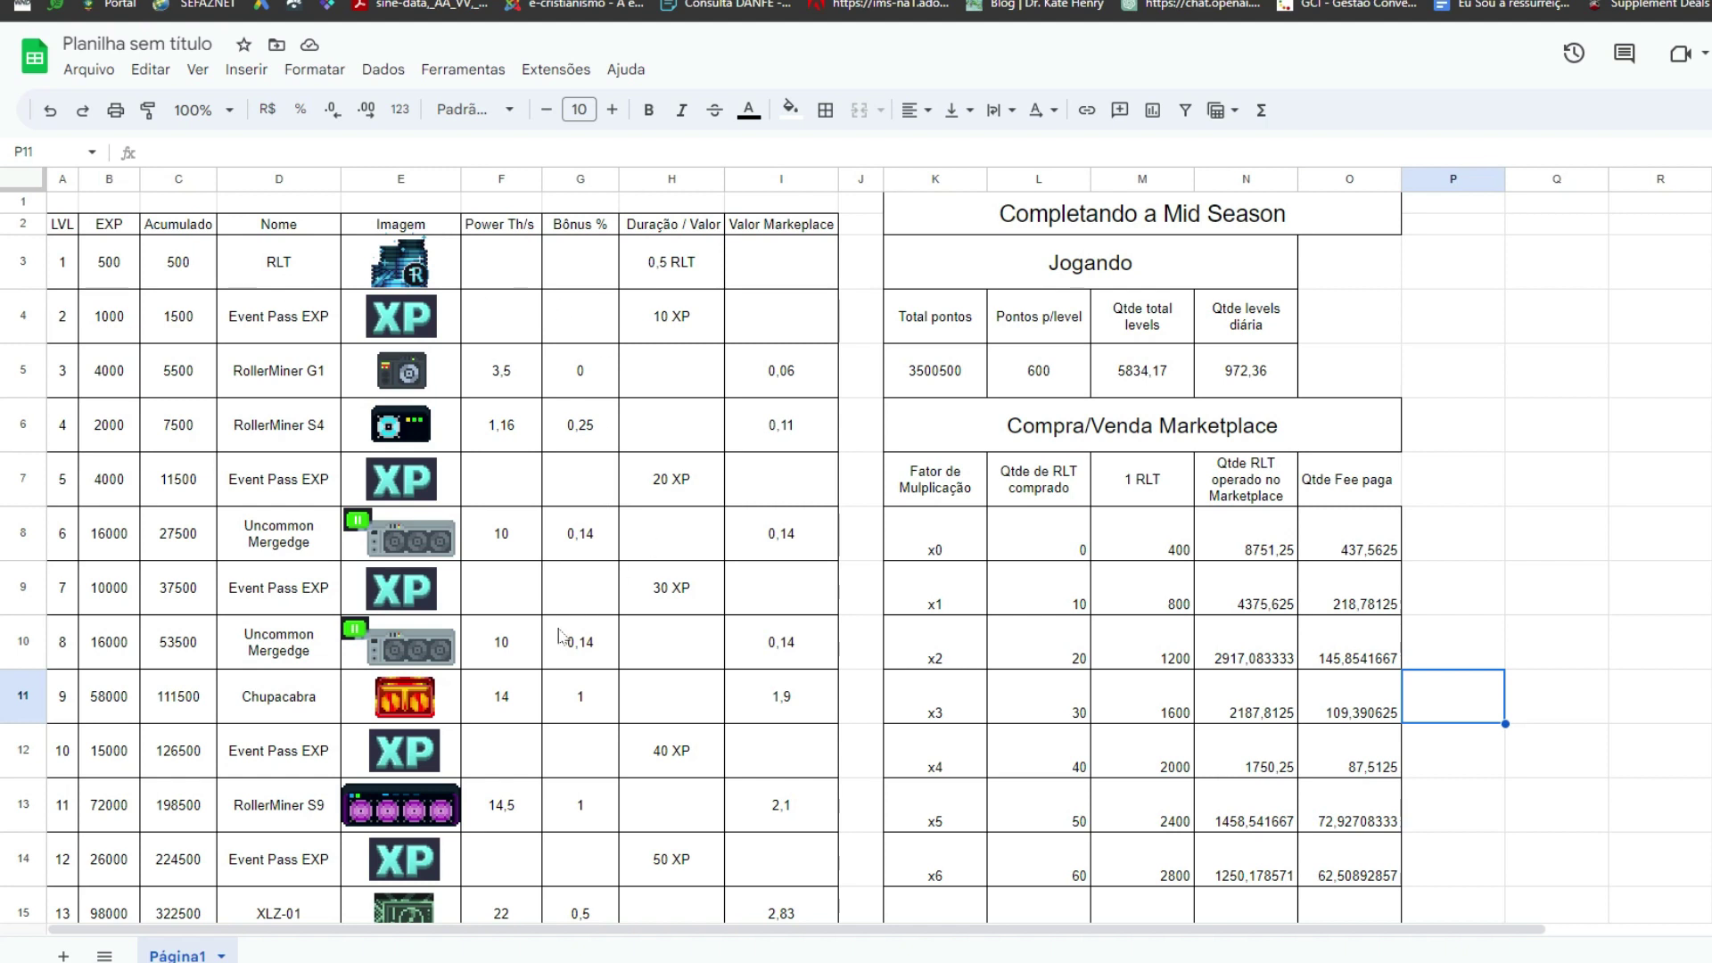
scroll(580, 602, "down", 1)
scroll(591, 606, "up", 1)
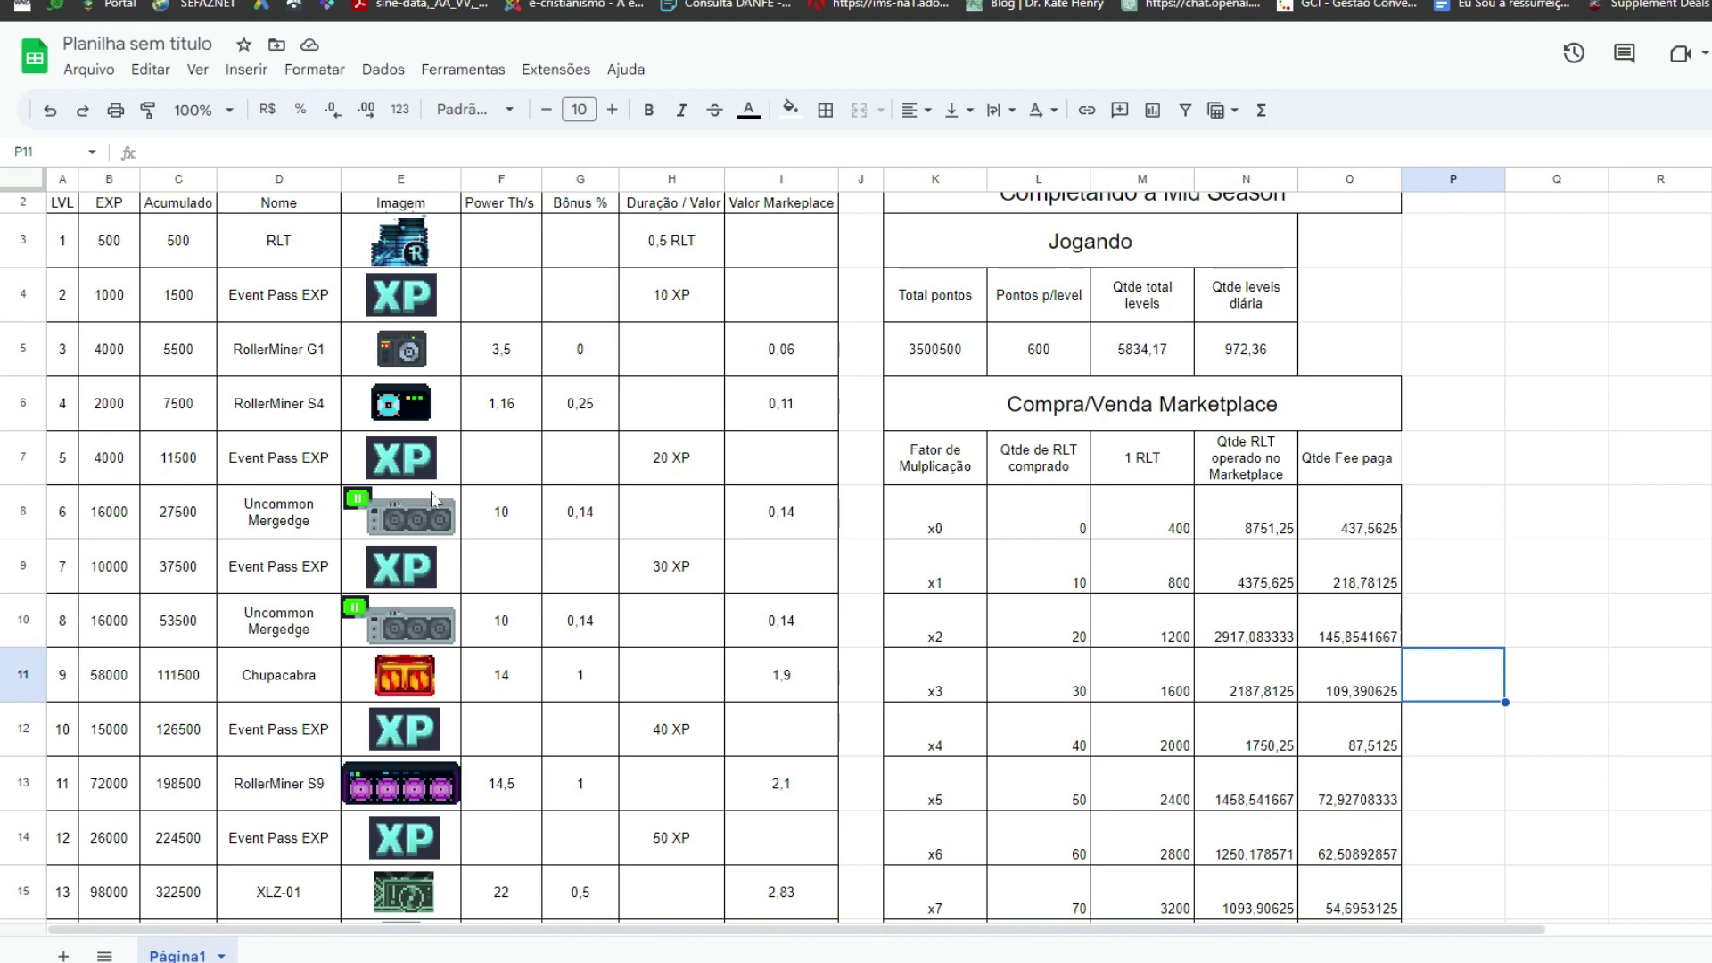
Examine the reward list level by level, including the Hasher Rack 6 row and its duration cell.
scroll(430, 482, "down", 3)
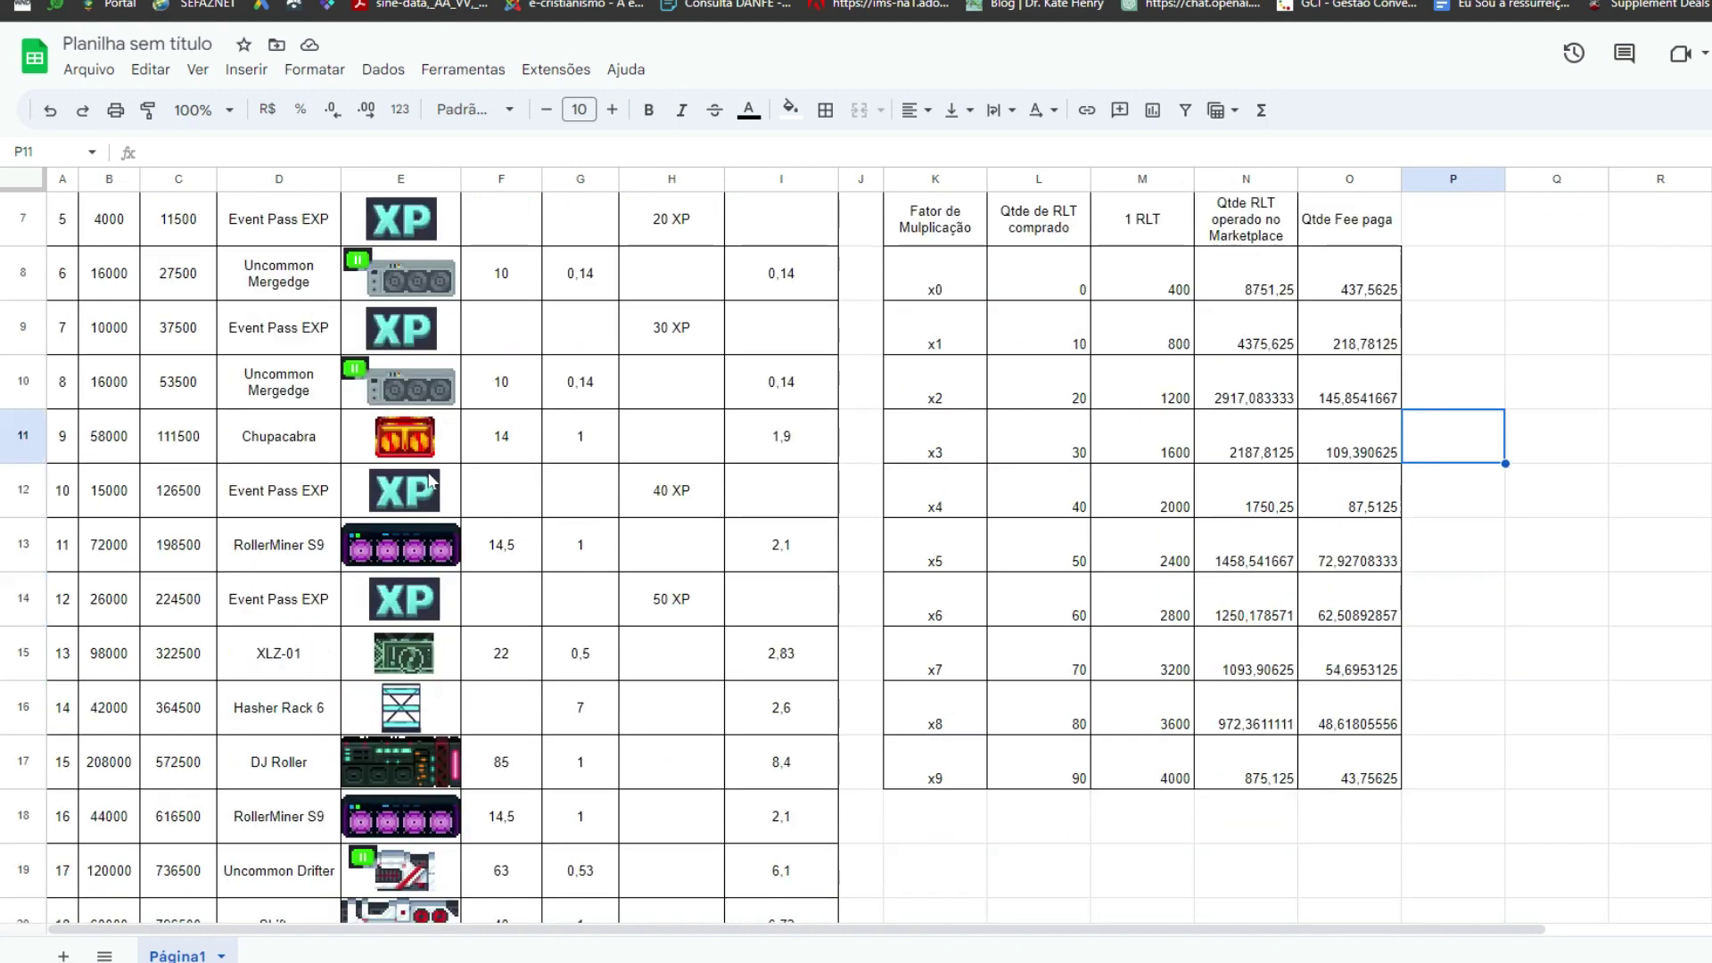
left_click(408, 713)
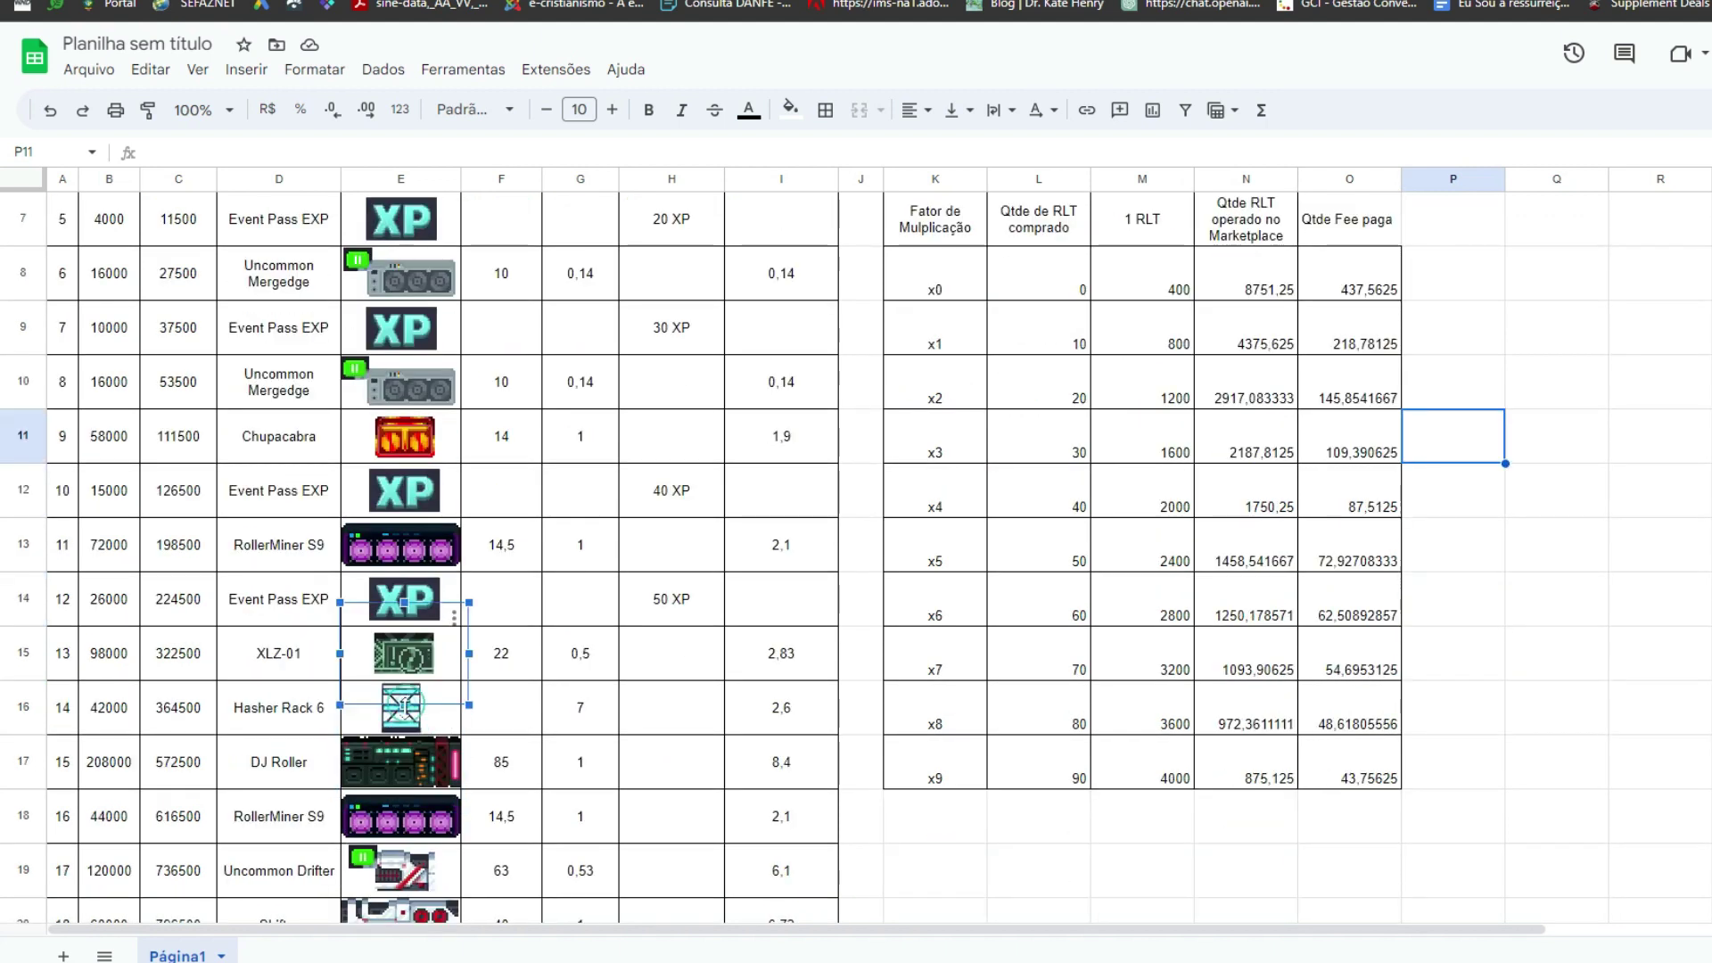
left_click(408, 713)
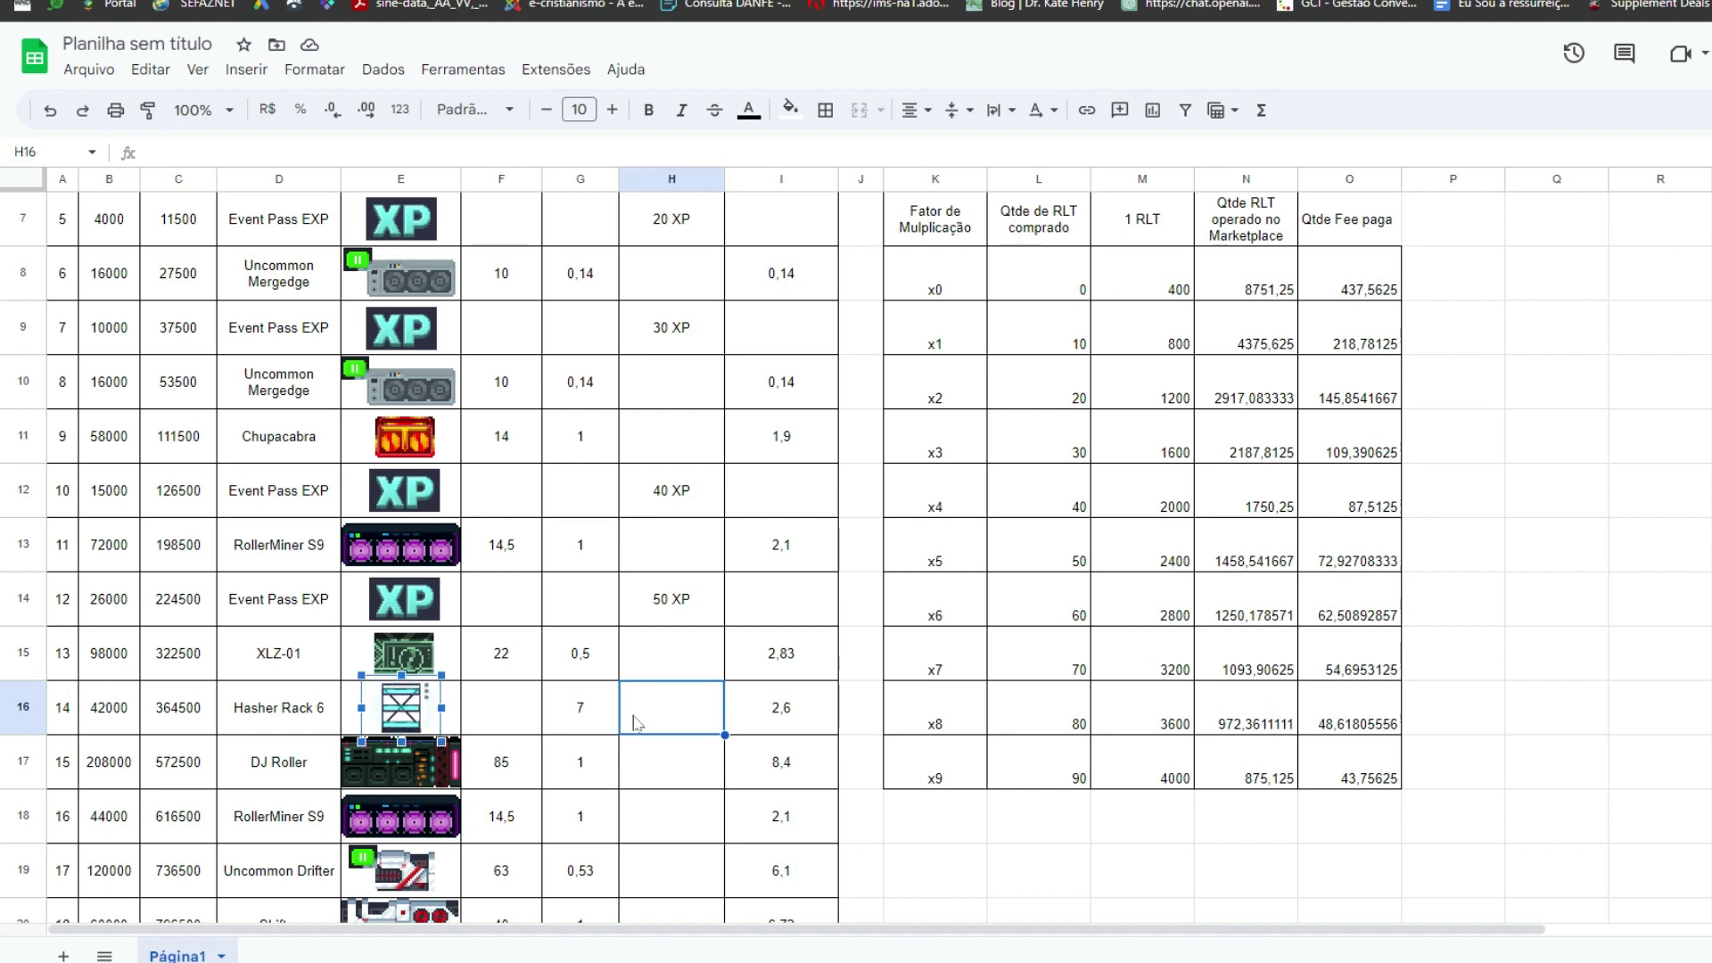
scroll(678, 689, "down", 5)
scroll(678, 689, "up", 6)
scroll(505, 611, "up", 3)
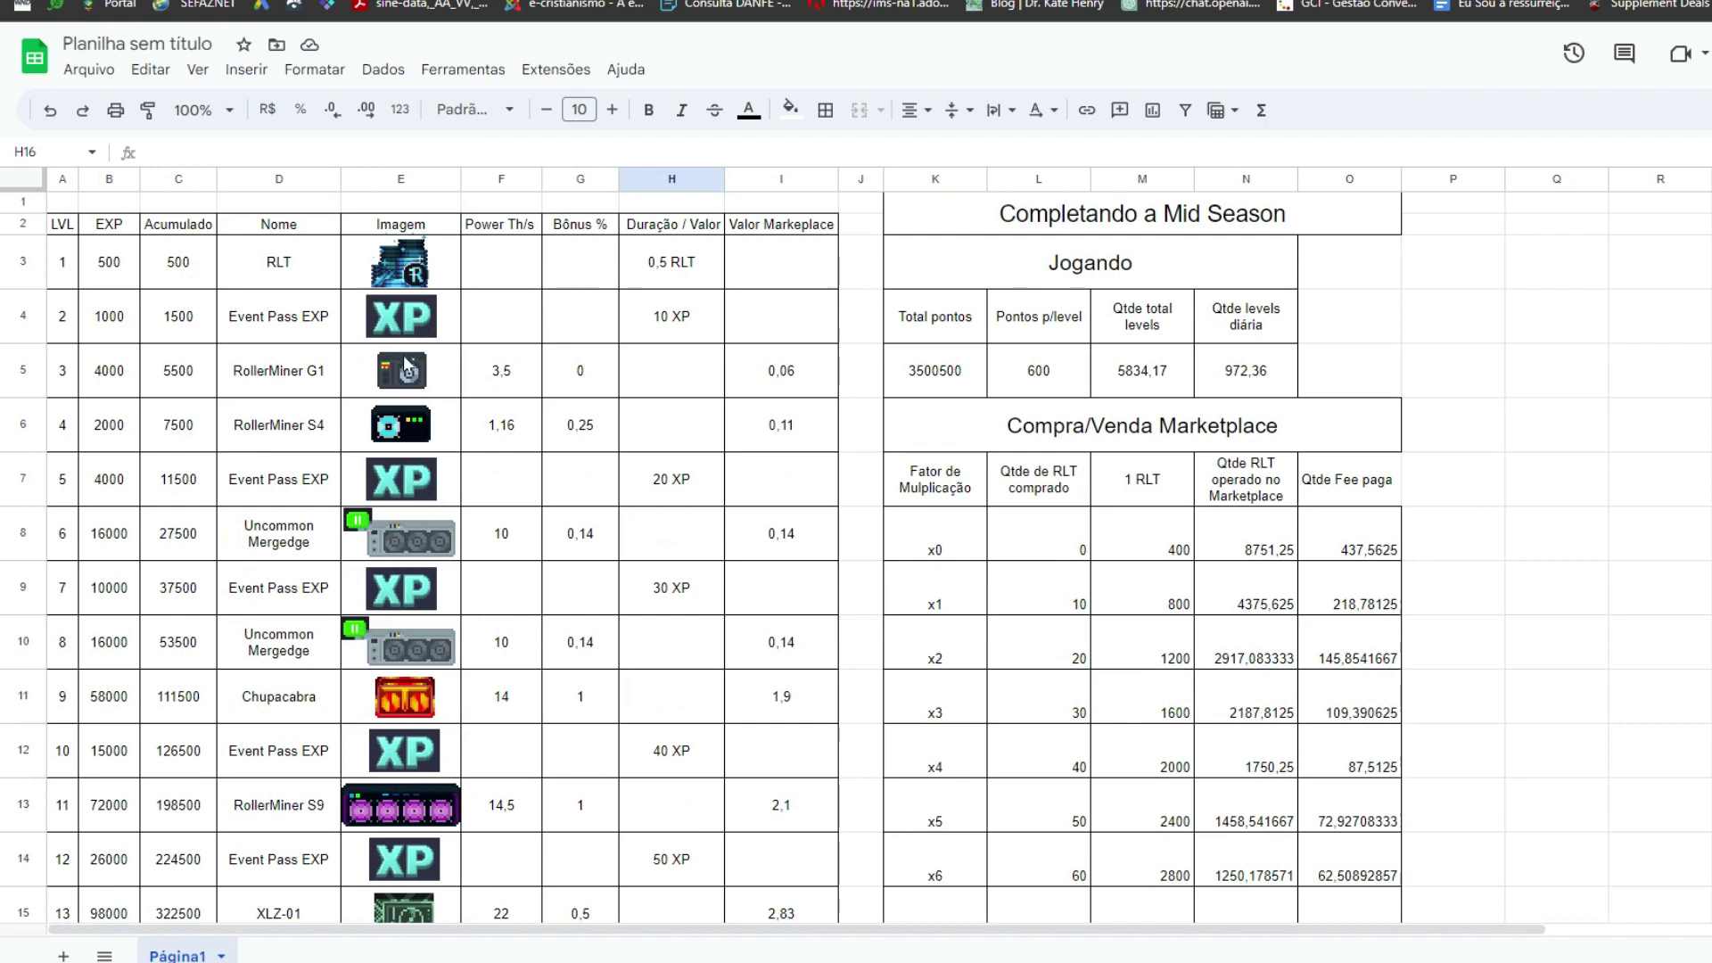
scroll(473, 404, "down", 7)
scroll(478, 397, "up", 7)
Inspect the miners' bonus and power totals in the RESUMO ARCADE MANIA block.
scroll(518, 460, "down", 10)
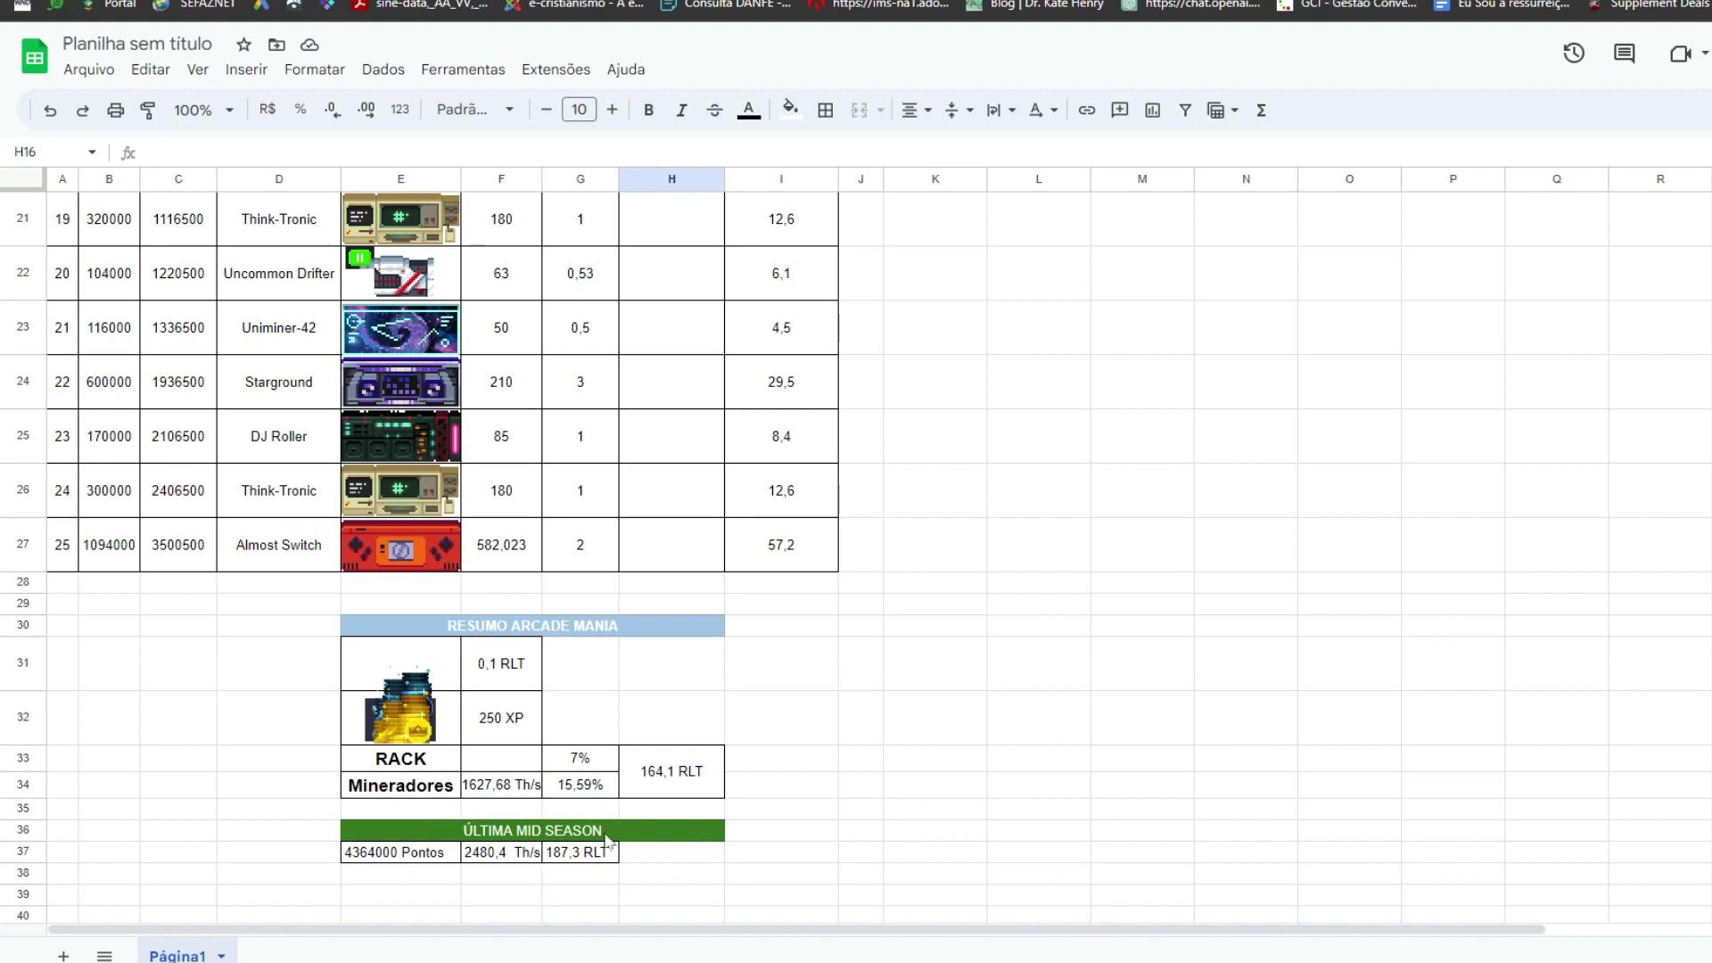
left_click(585, 793)
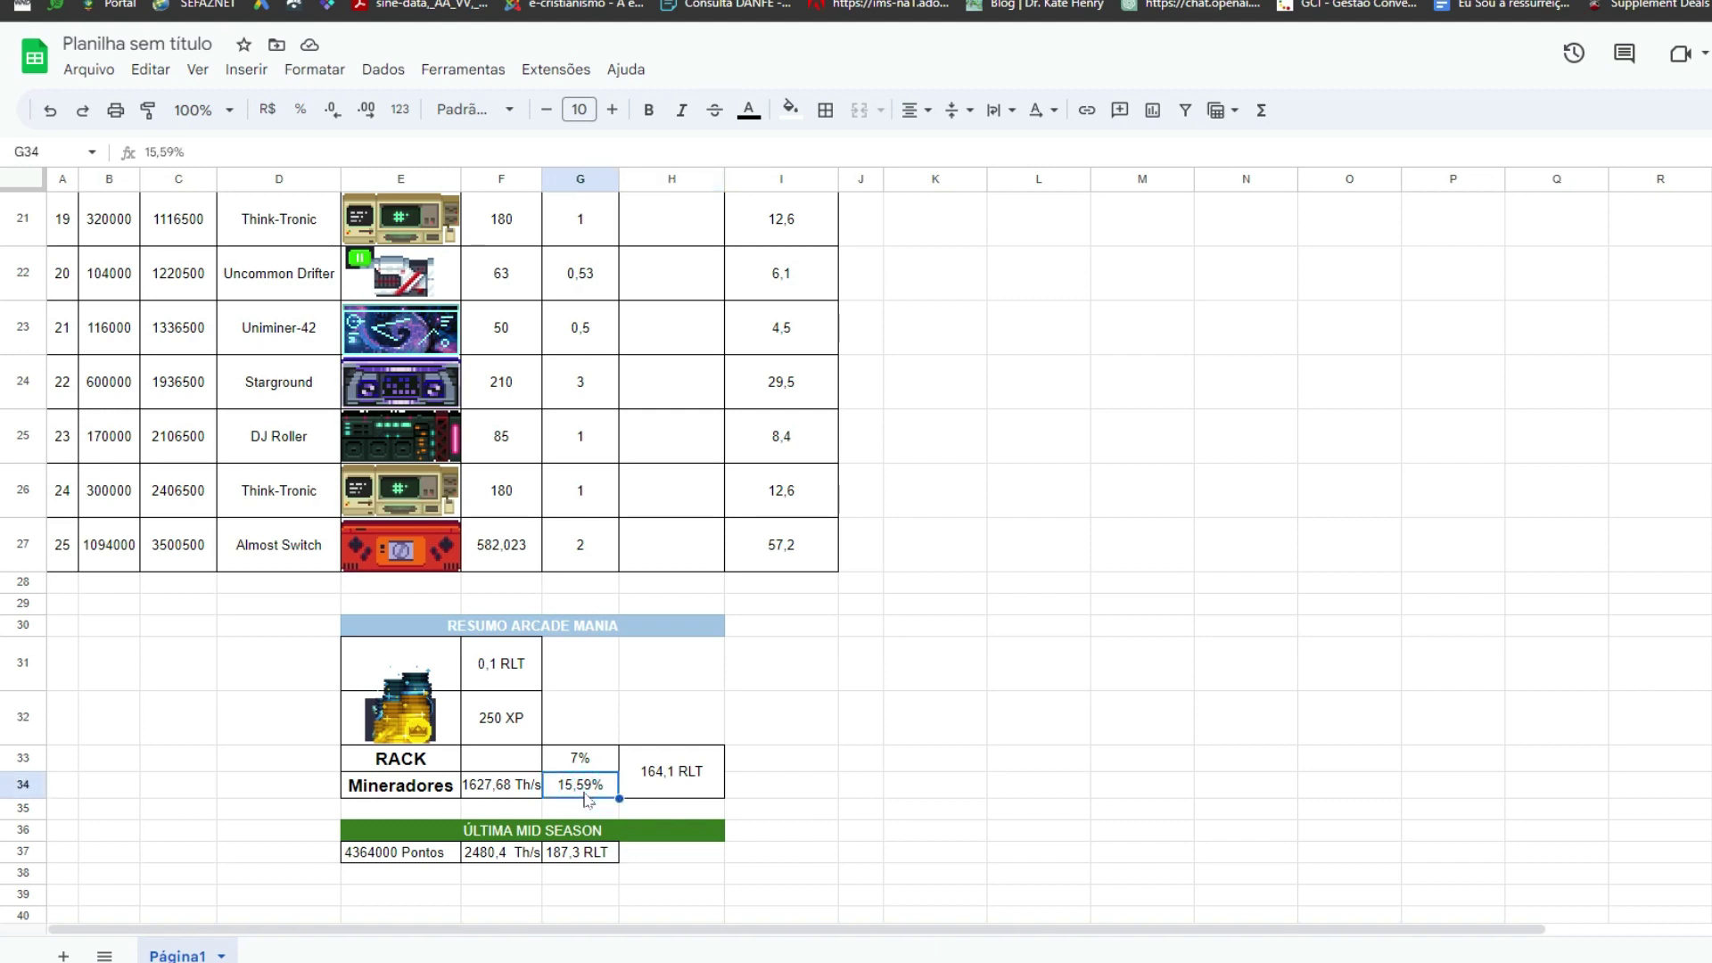
left_click(516, 786)
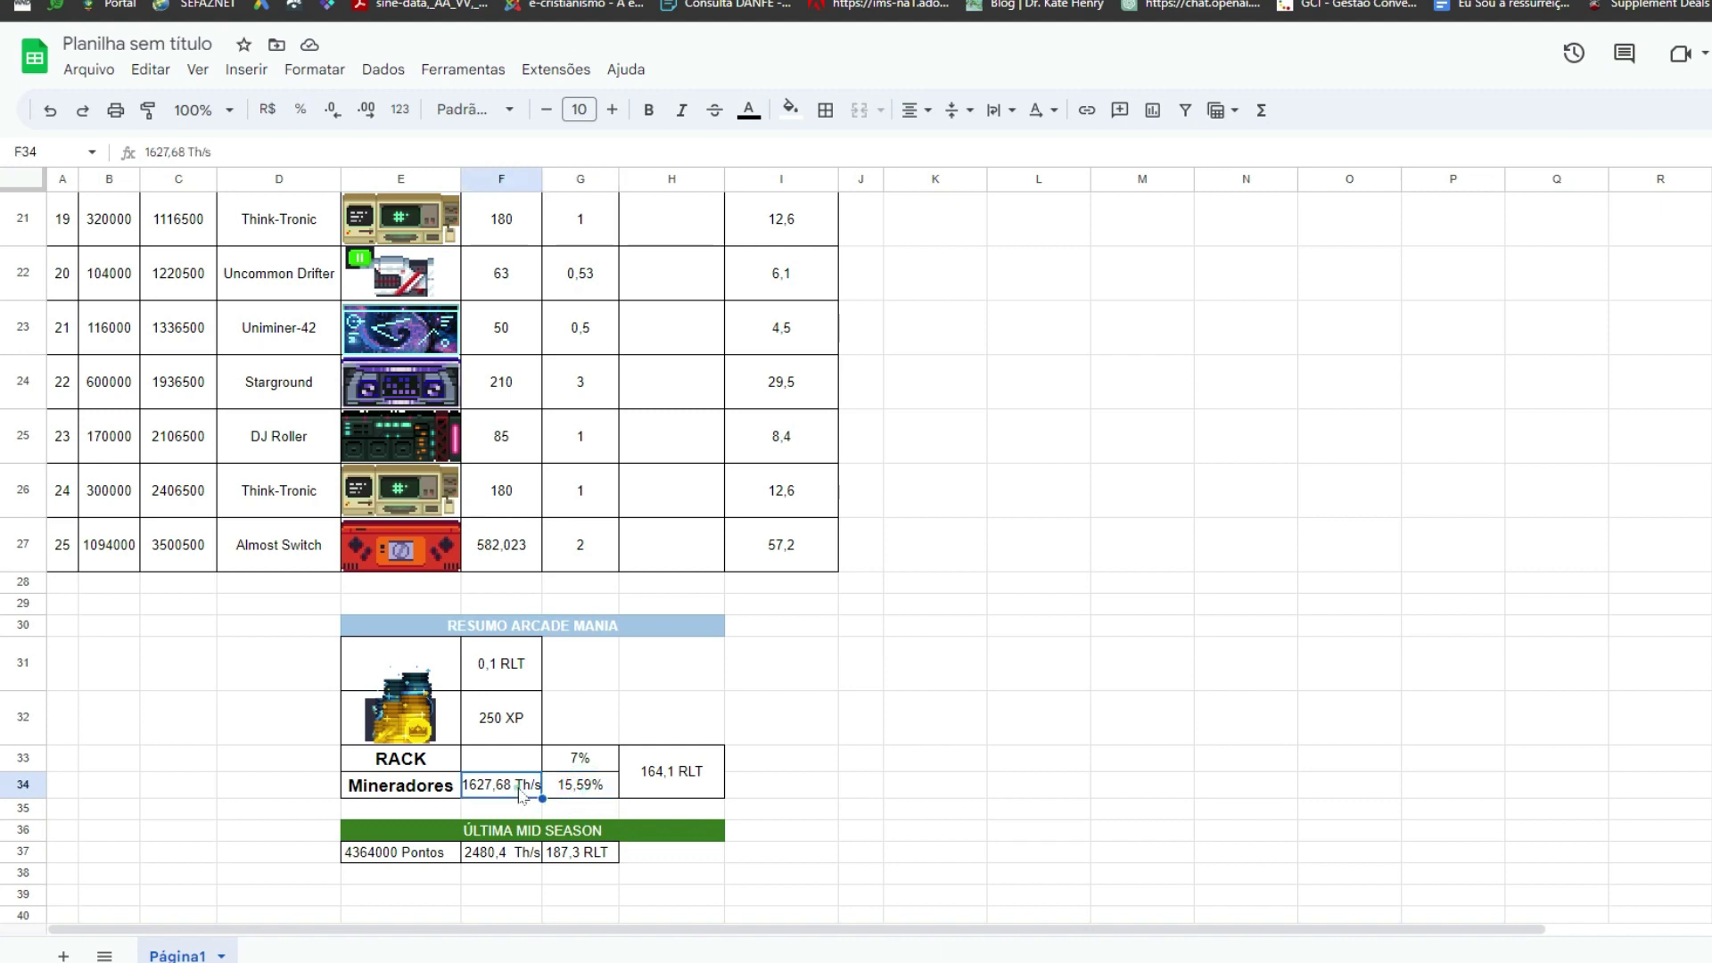
left_click(673, 854)
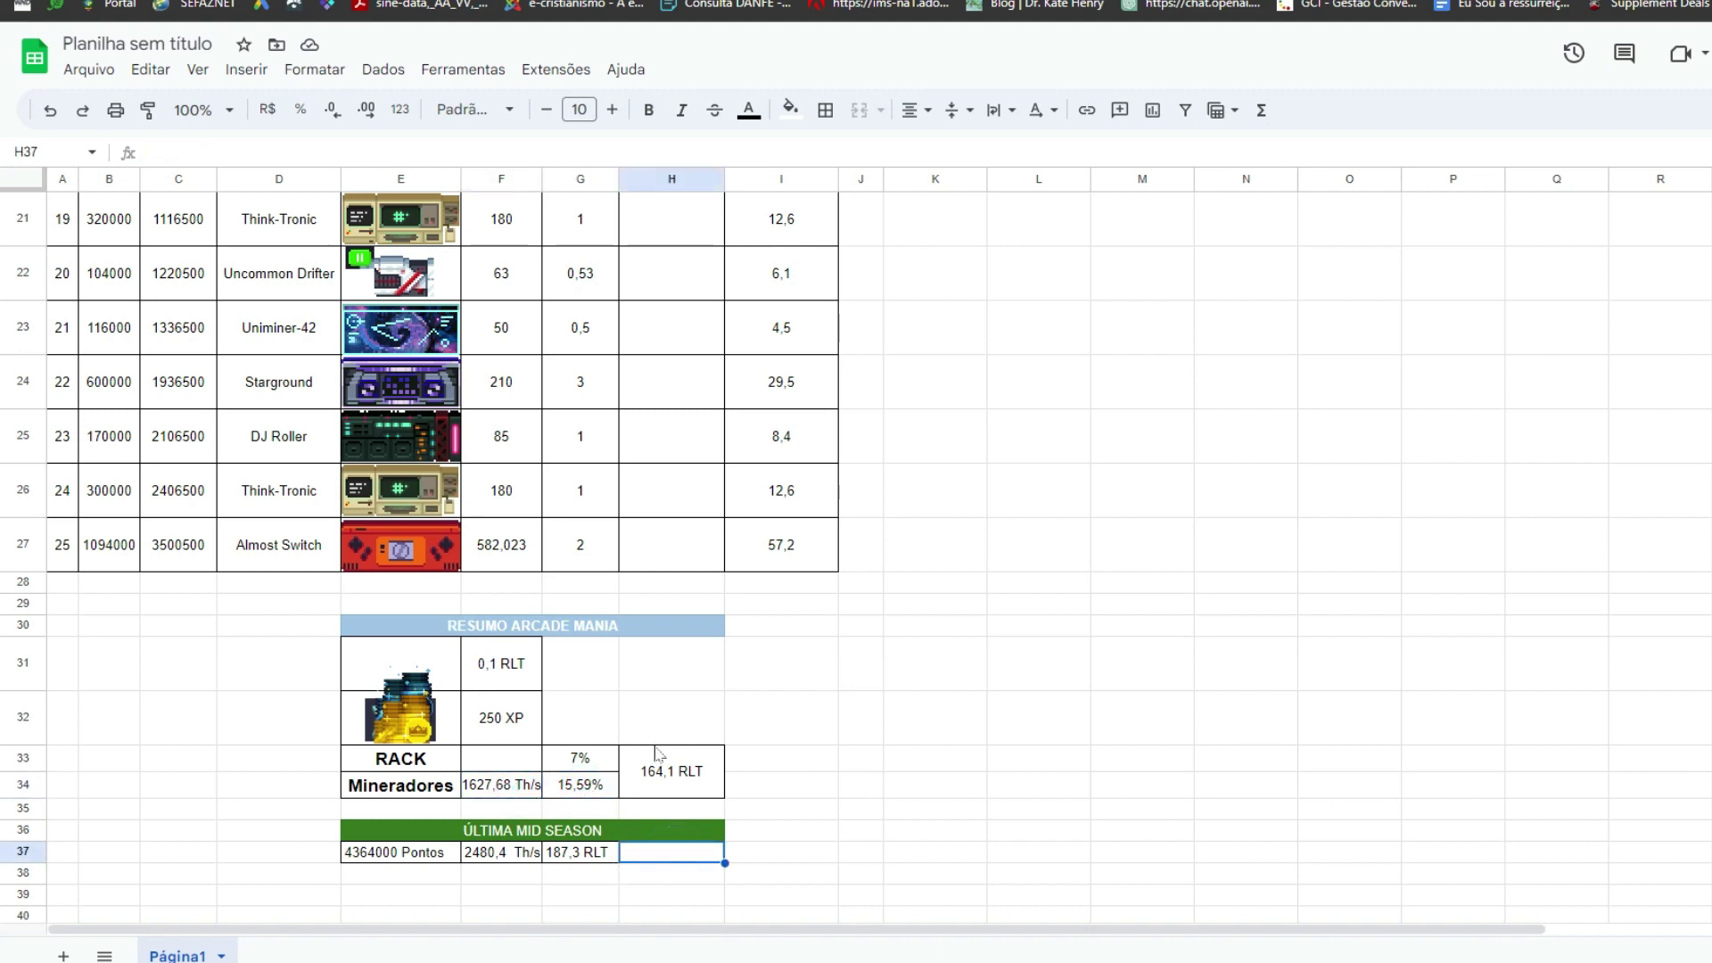
Check the marketplace values of the RollerMiner G1, RollerMiner S4, both Uncommon Mergedge rewards and the Chupacabra.
scroll(854, 504, "up", 5)
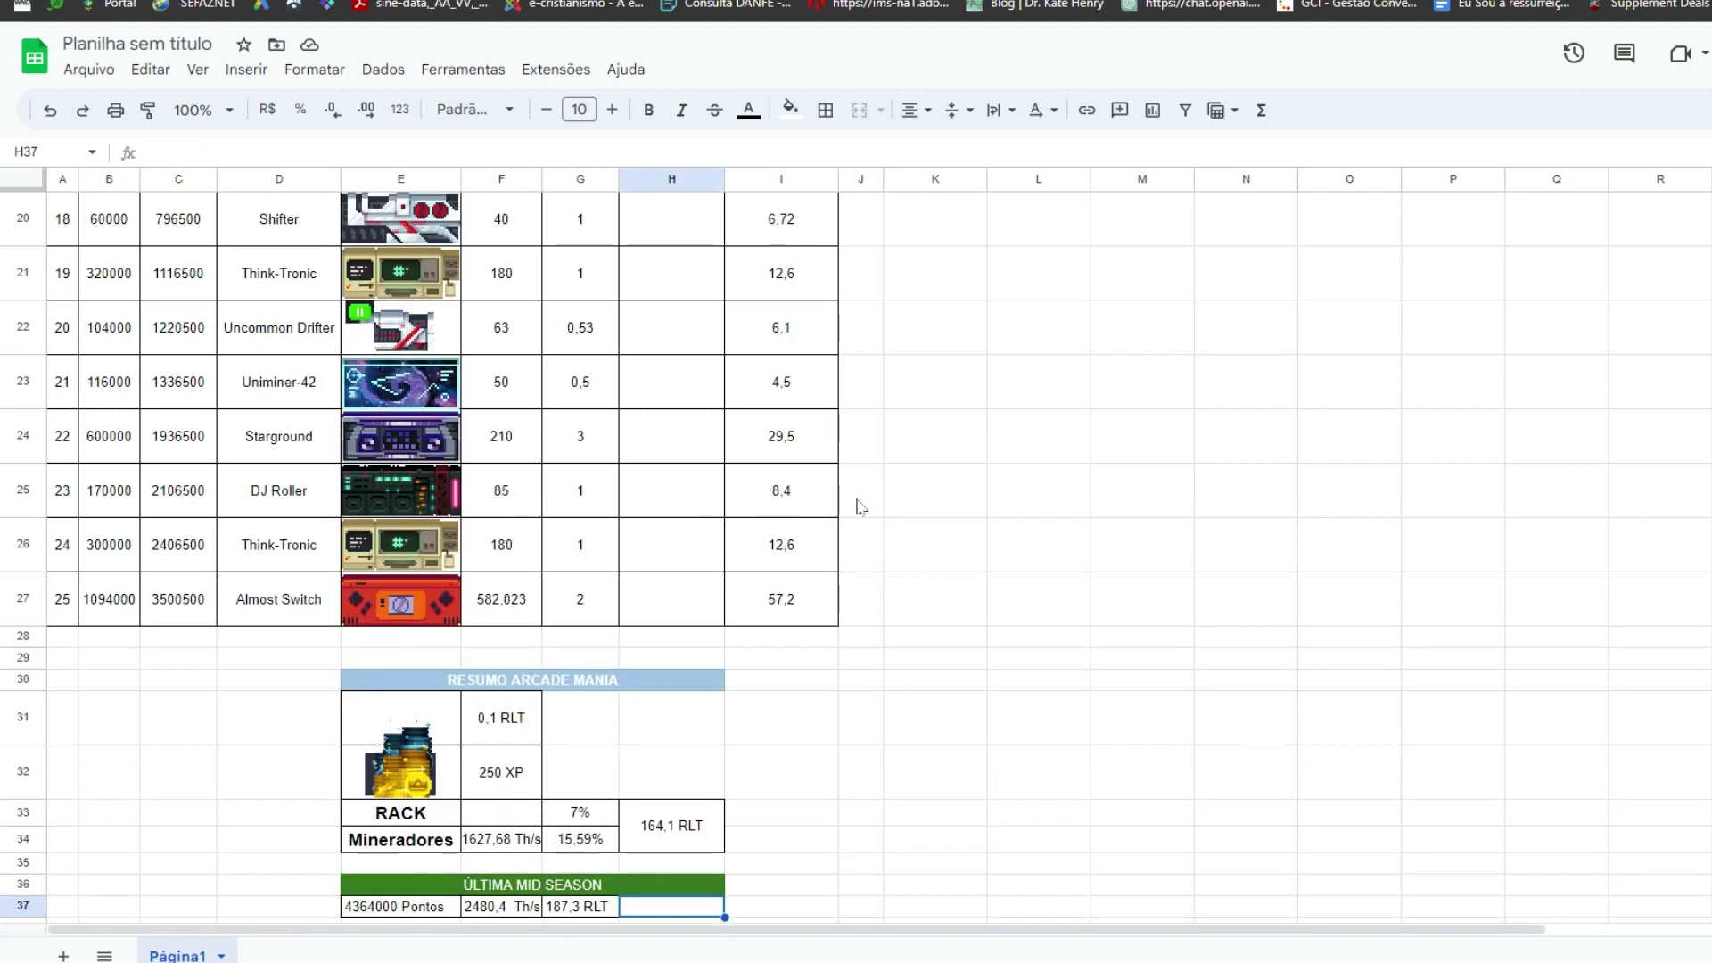
scroll(854, 506, "up", 4)
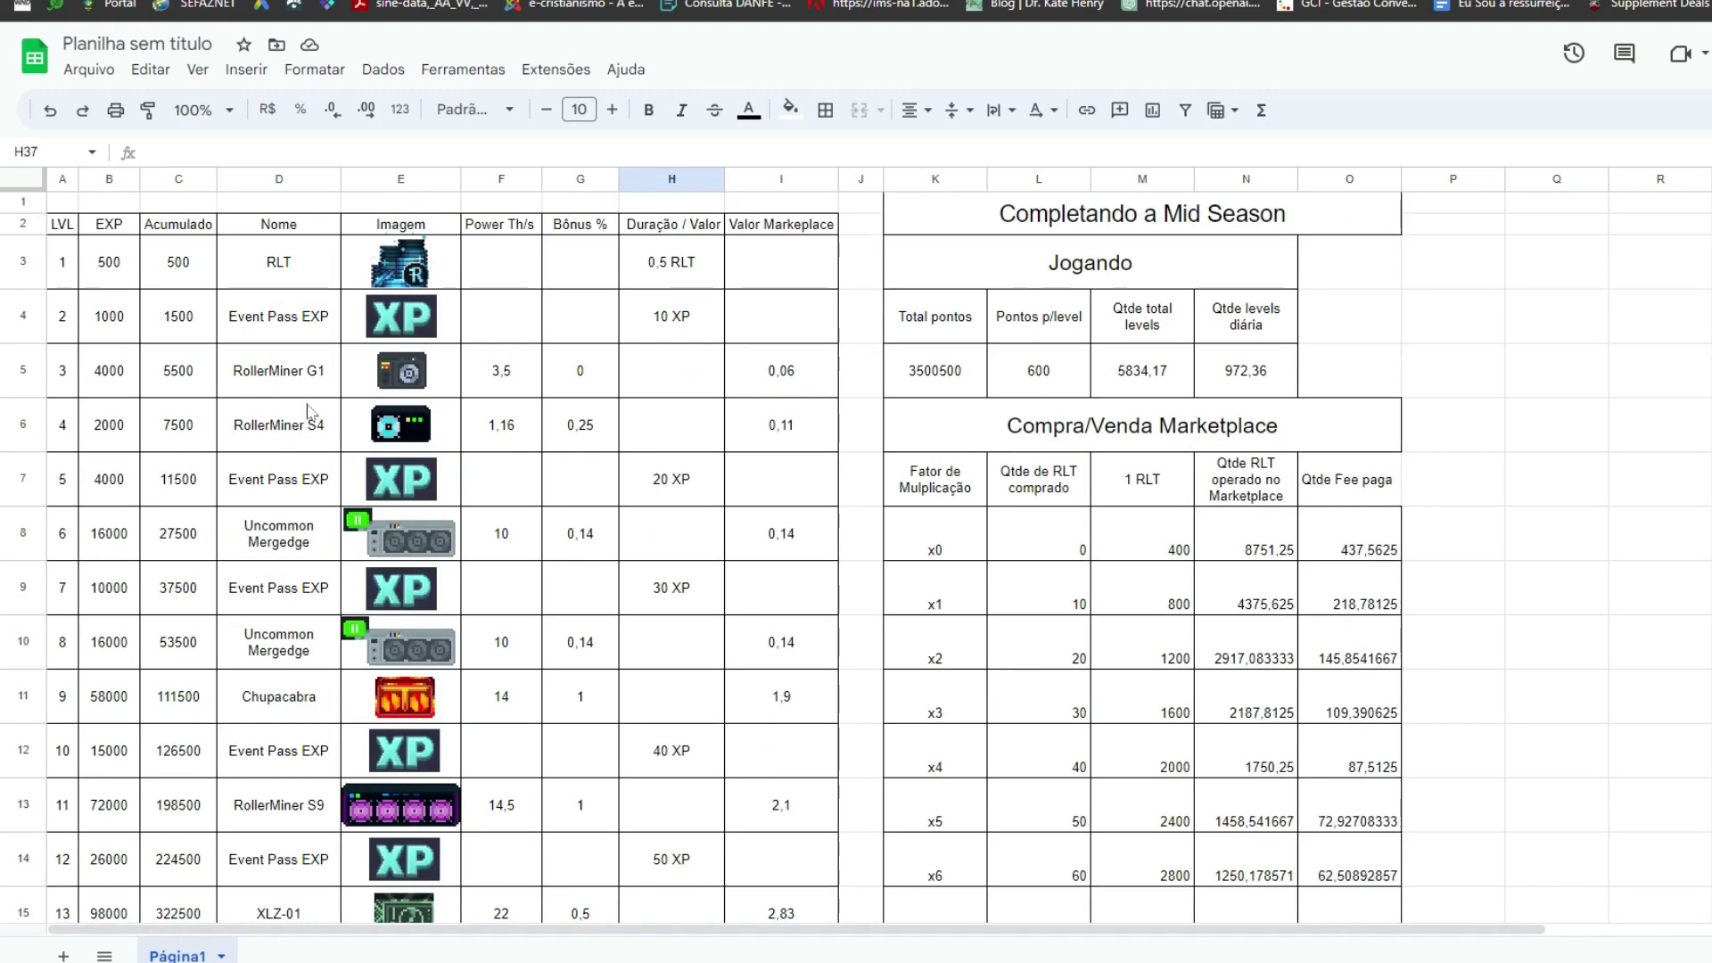
left_click(779, 375)
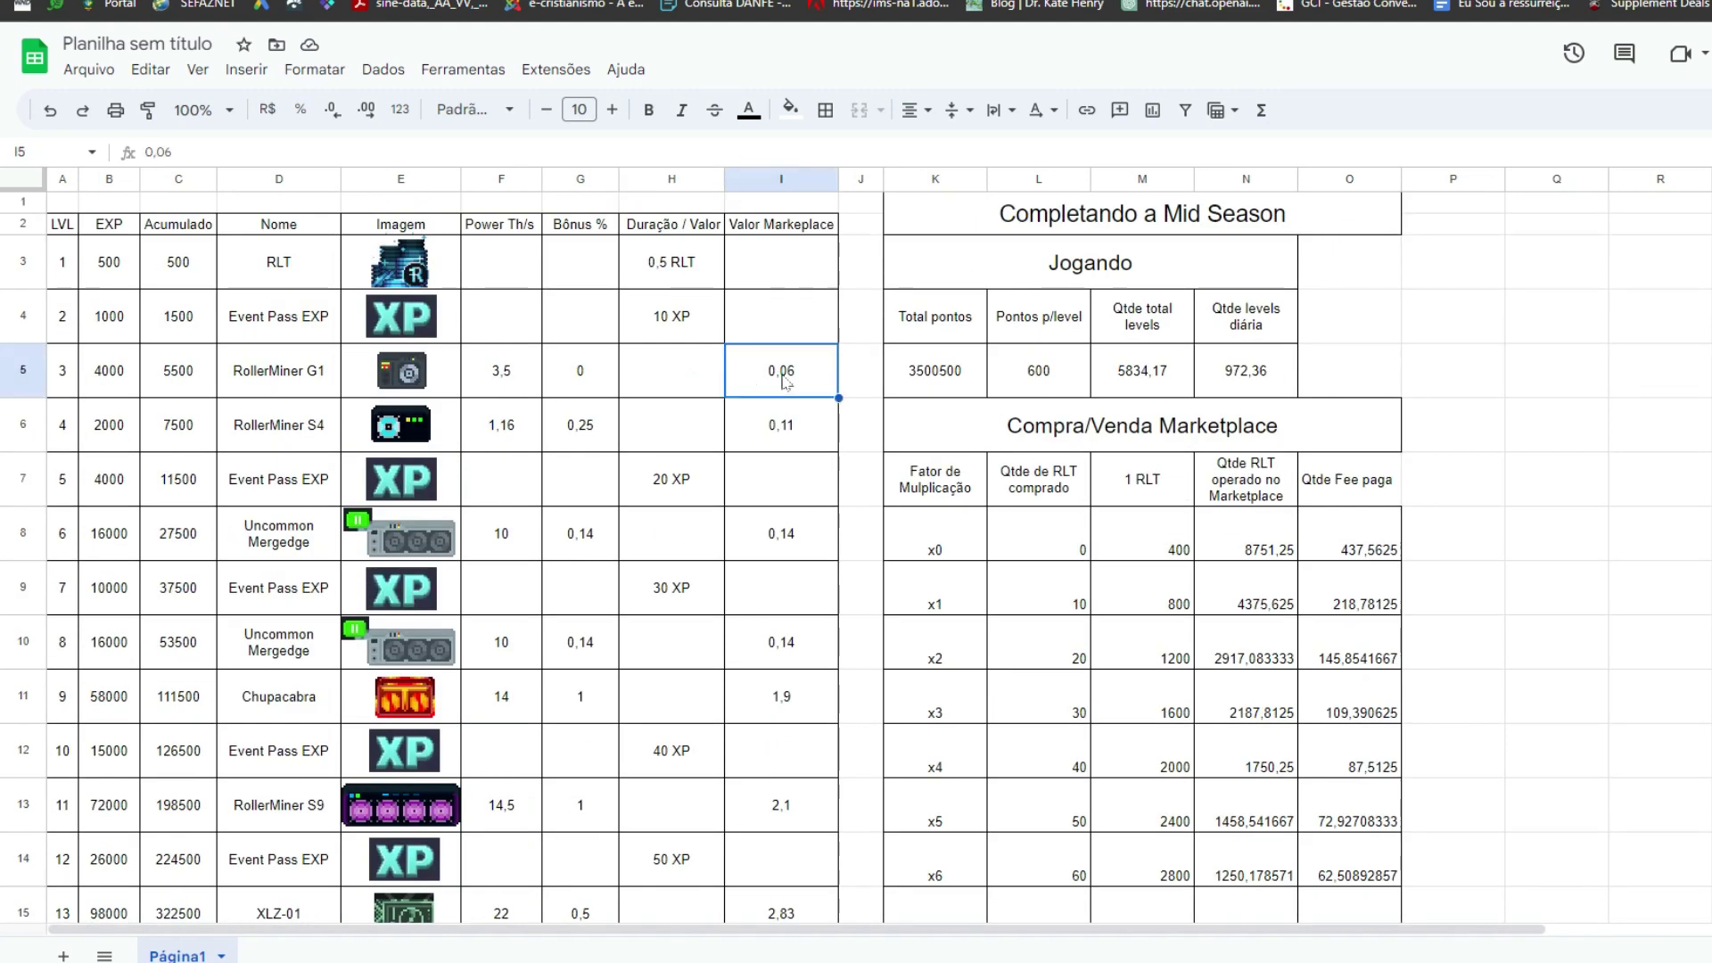
left_click(779, 421)
left_click(774, 537)
left_click(787, 639)
left_click(782, 699)
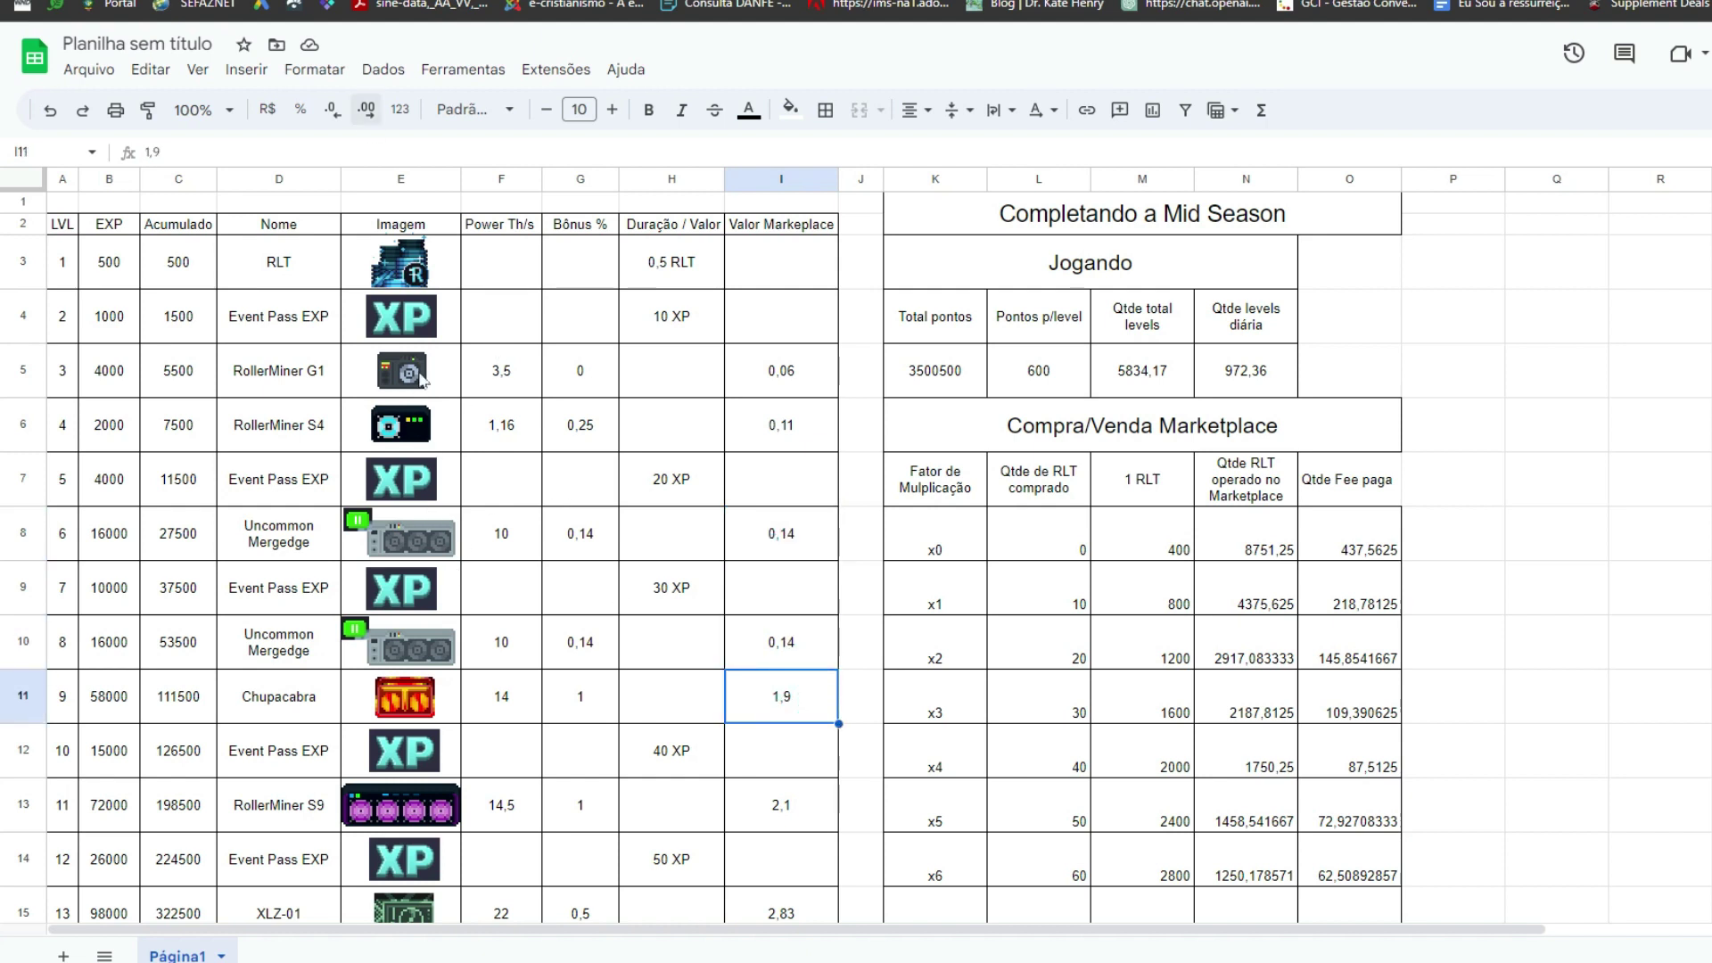
Check the combined RLT value of the rack and miners in the RESUMO ARCADE MANIA block.
scroll(776, 285, "down", 10)
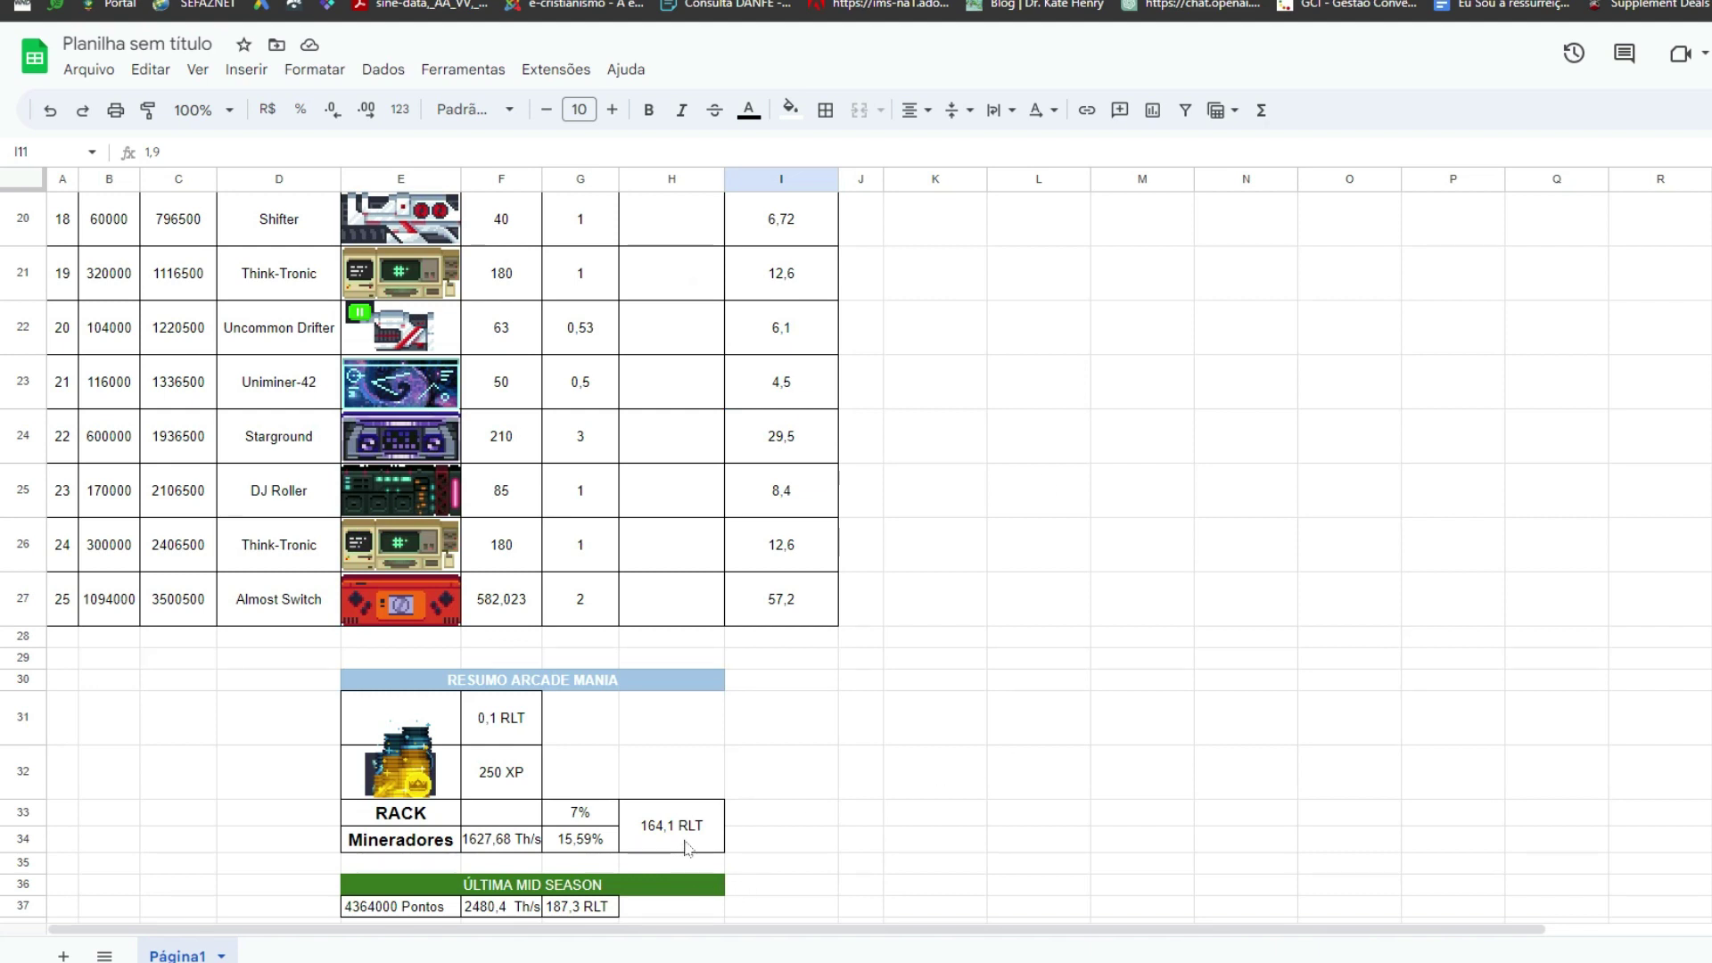
left_click(687, 845)
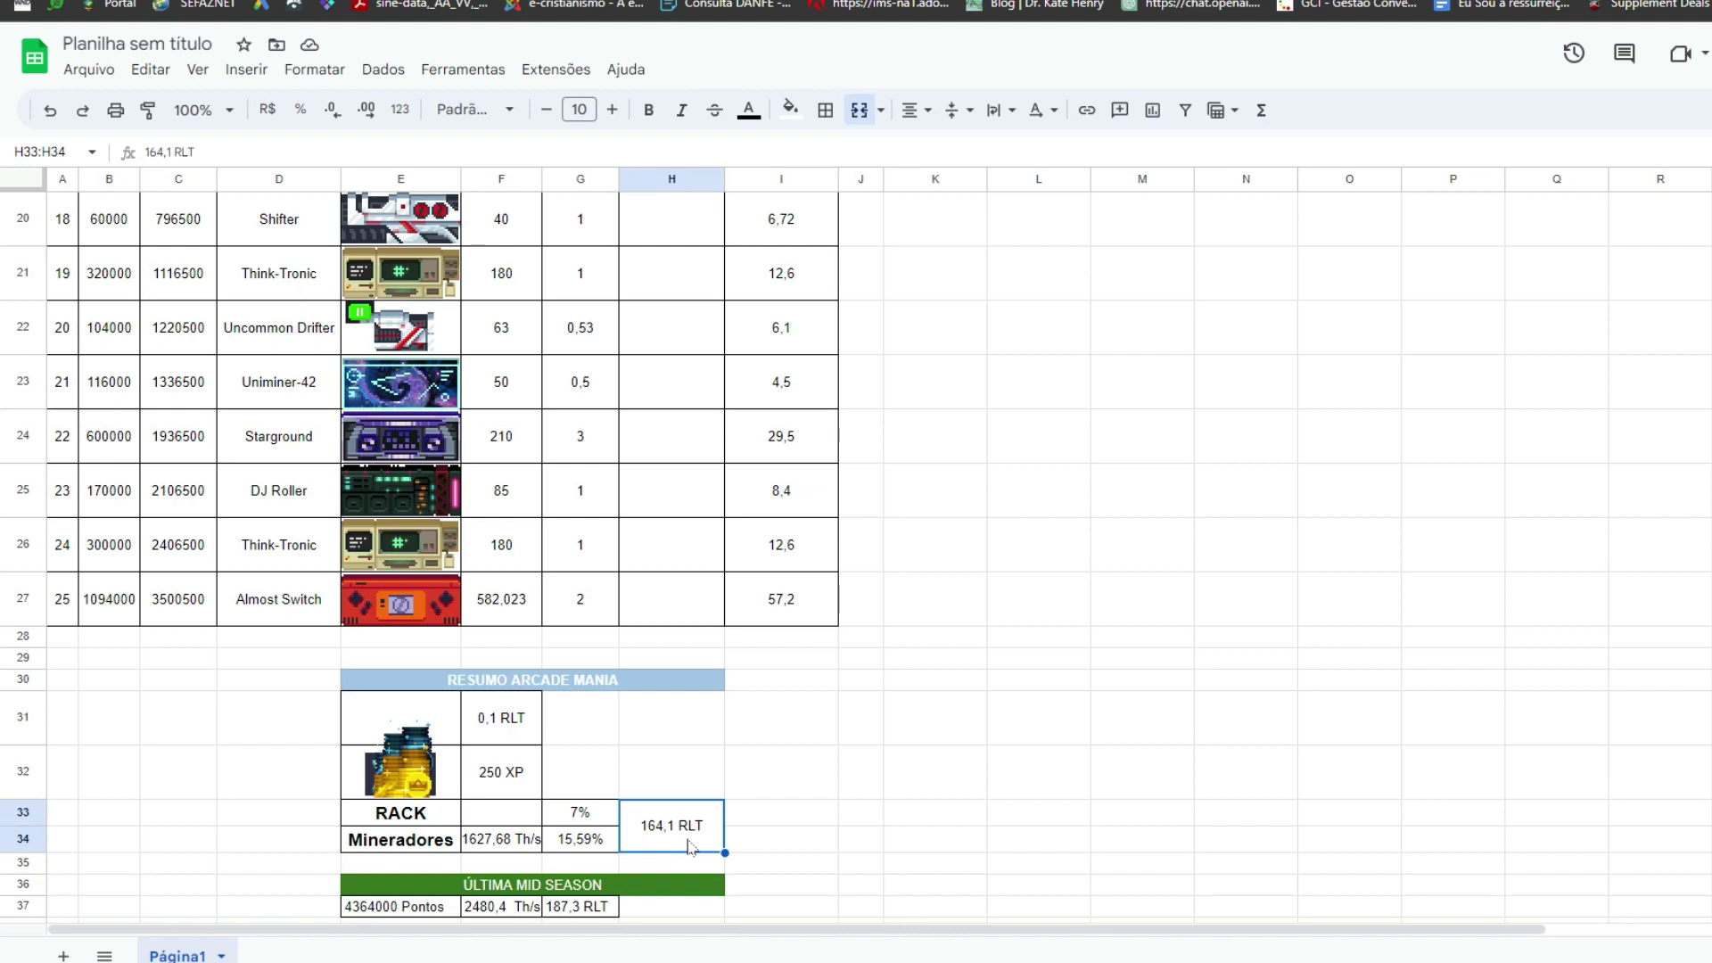
left_click(796, 834)
Compare the ÚLTIMA MID SEASON points, power and RLT value with the current event's accumulated points and RLT total.
scroll(796, 834, "down", 1)
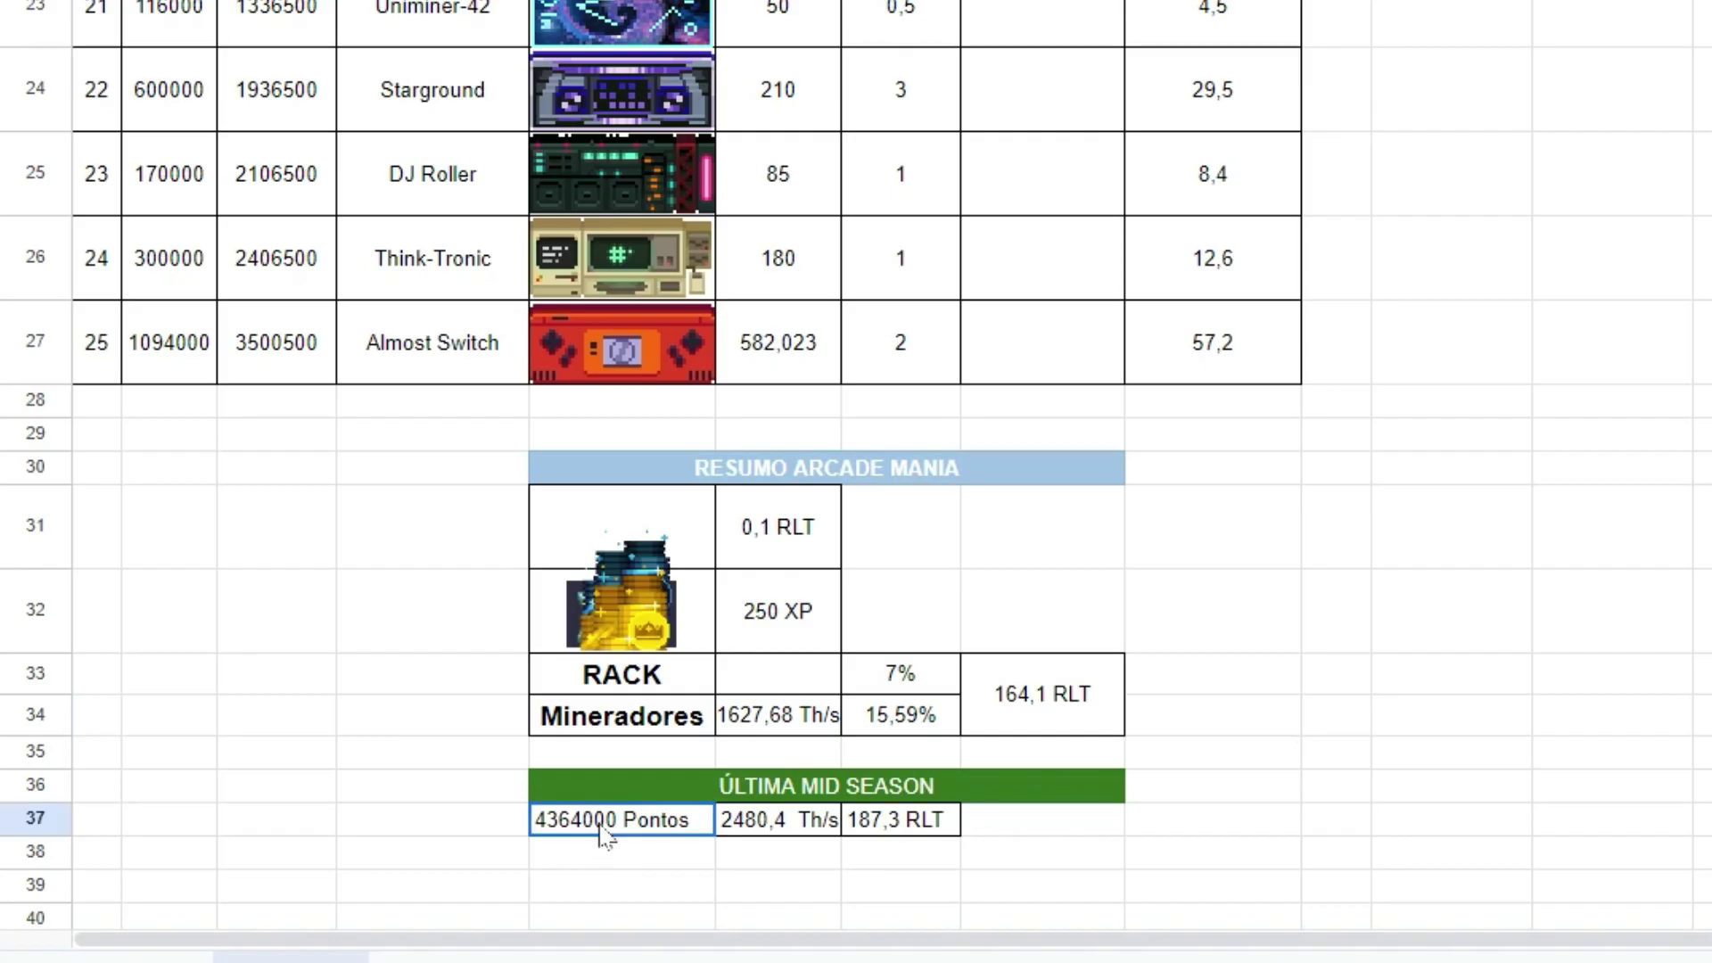
left_click(385, 864)
left_click(270, 364)
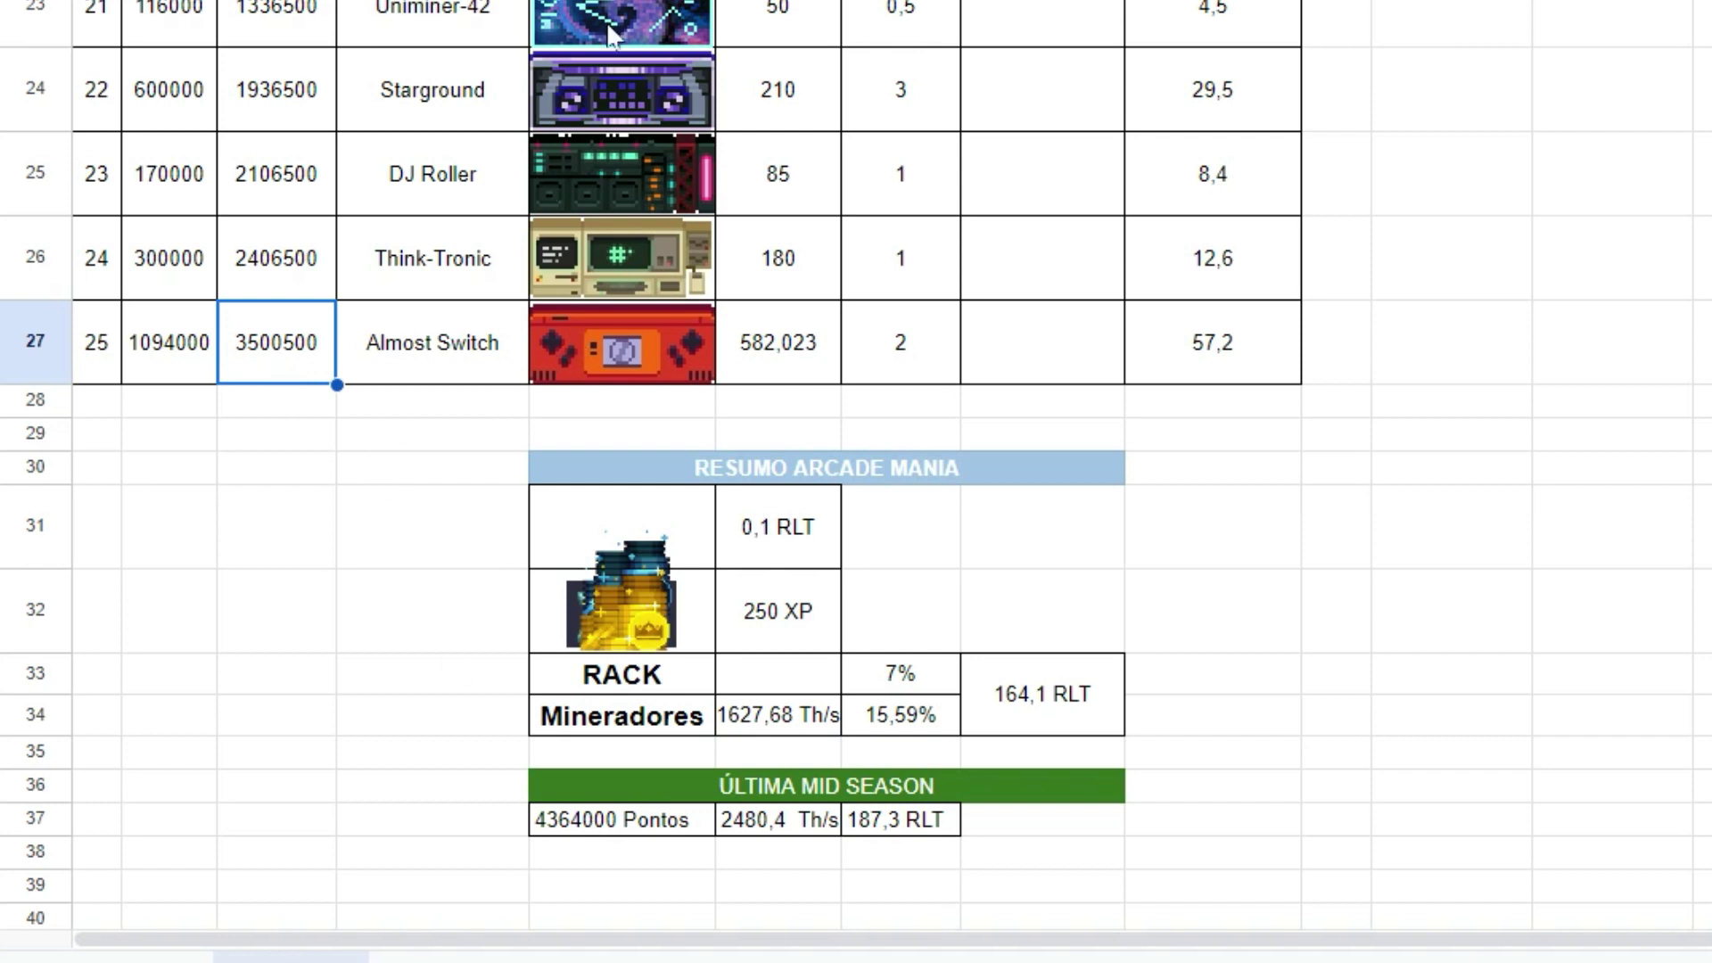
scroll(610, 34, "up", 4)
scroll(609, 34, "down", 5)
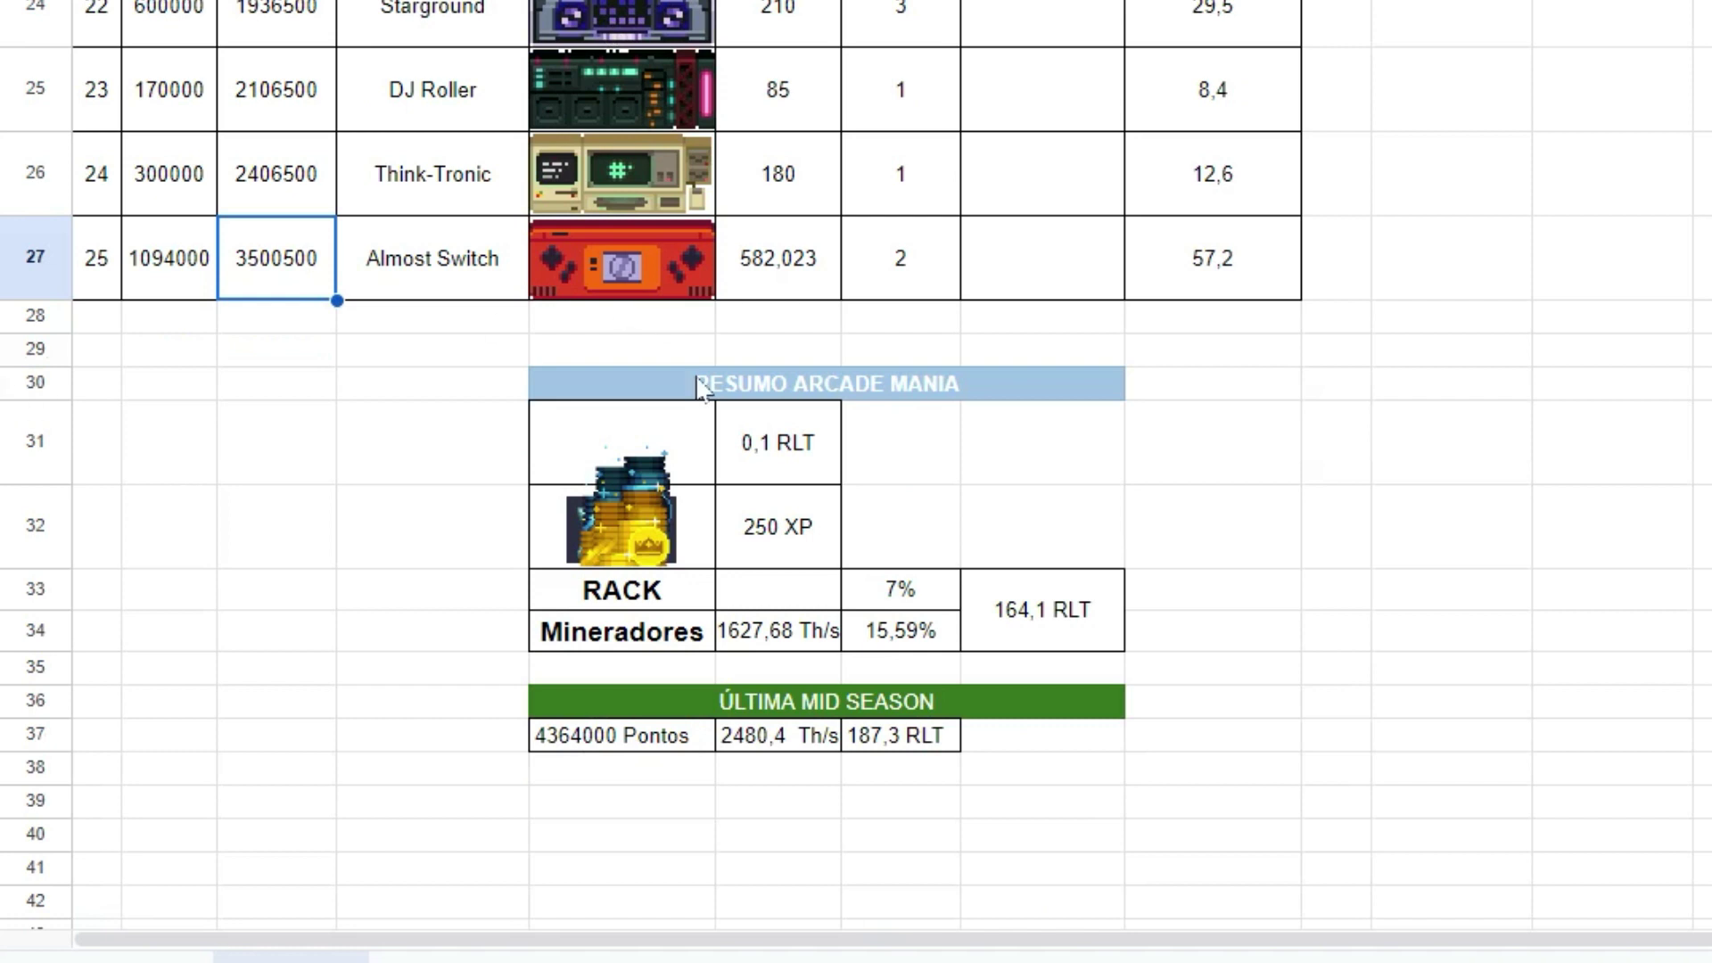
left_click(772, 741)
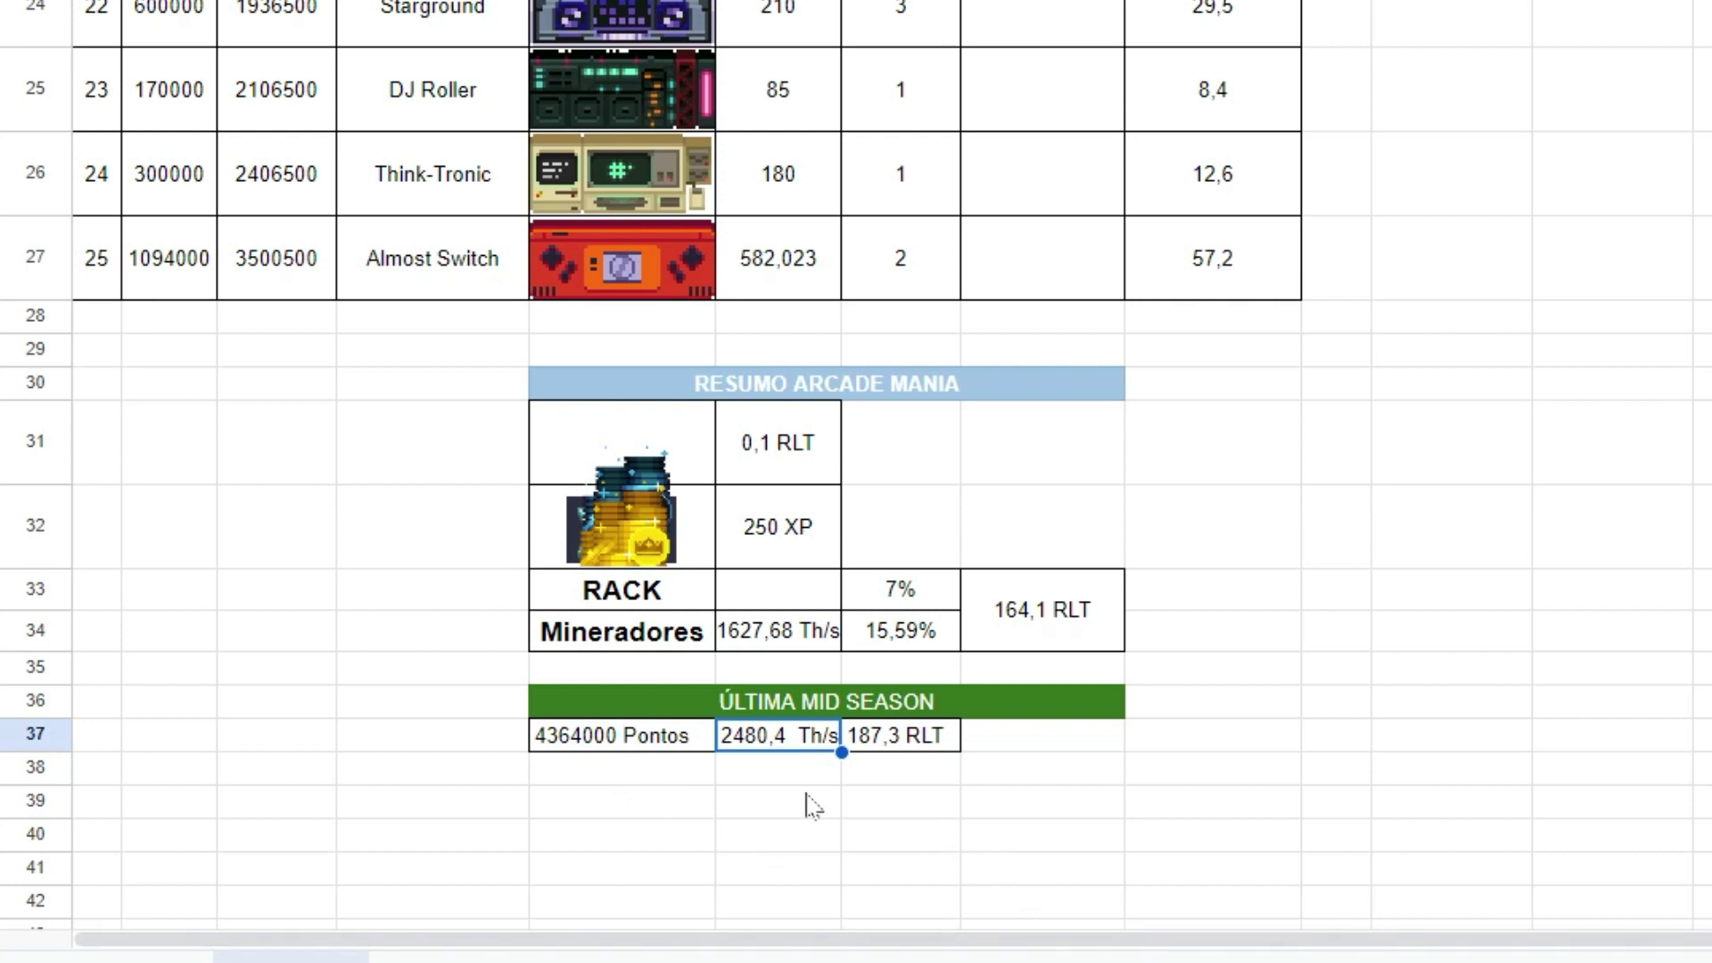
left_click(889, 746)
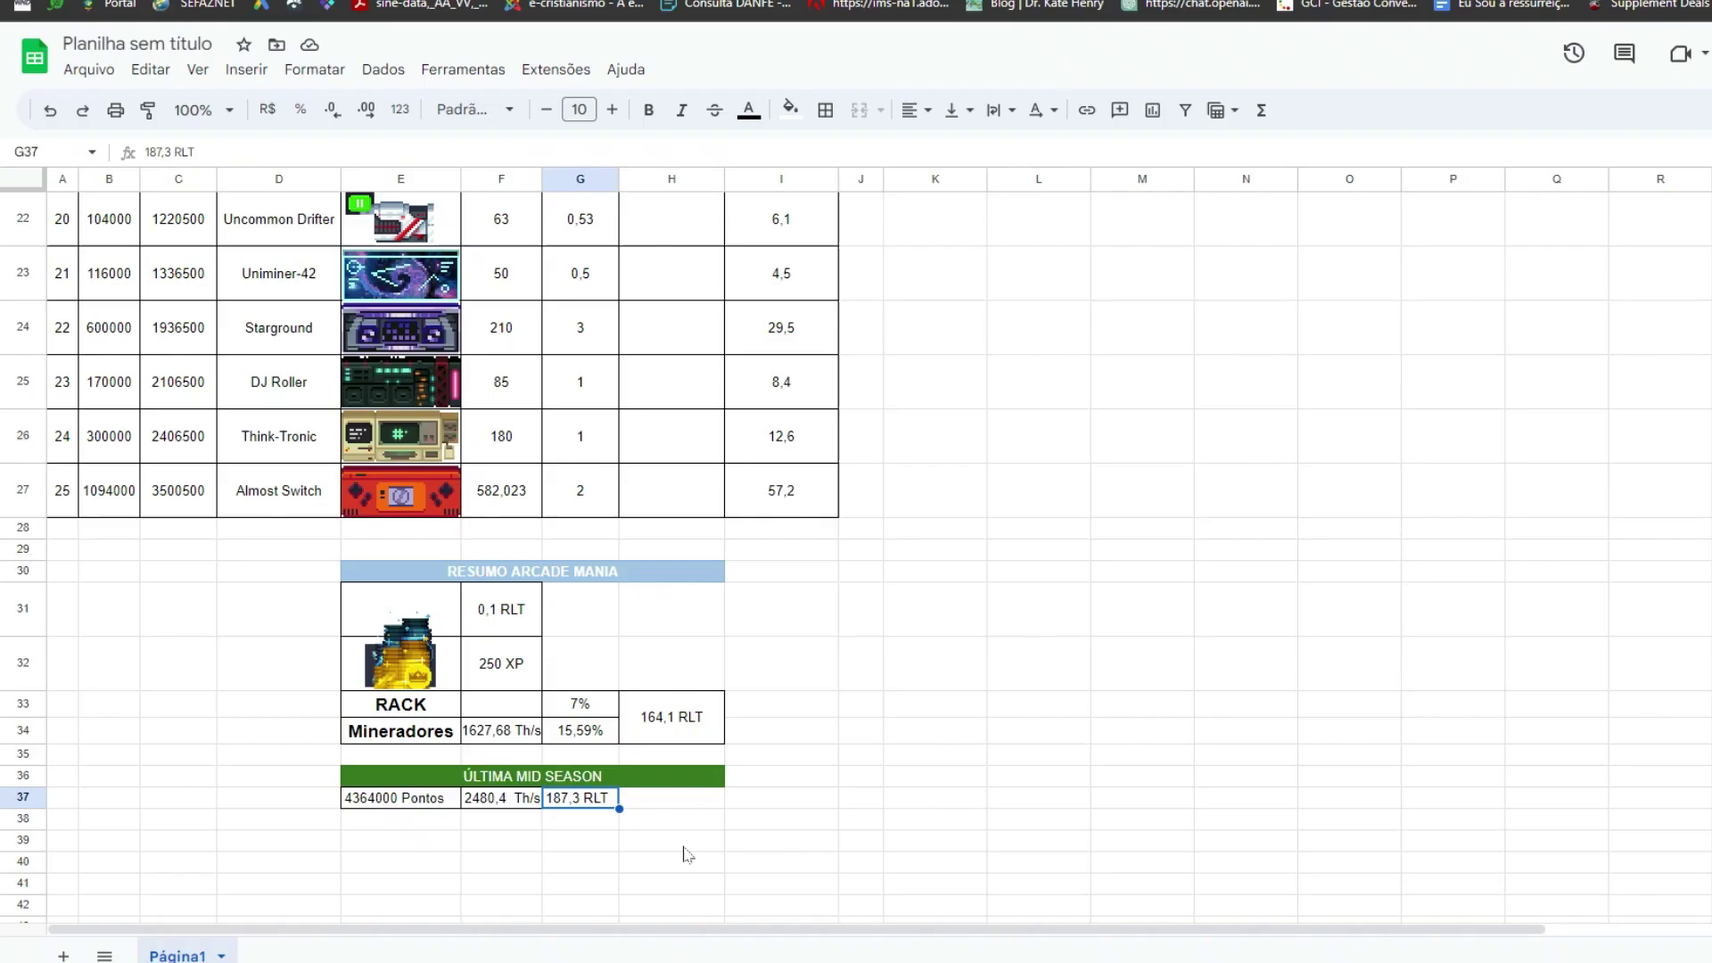
left_click(1040, 624)
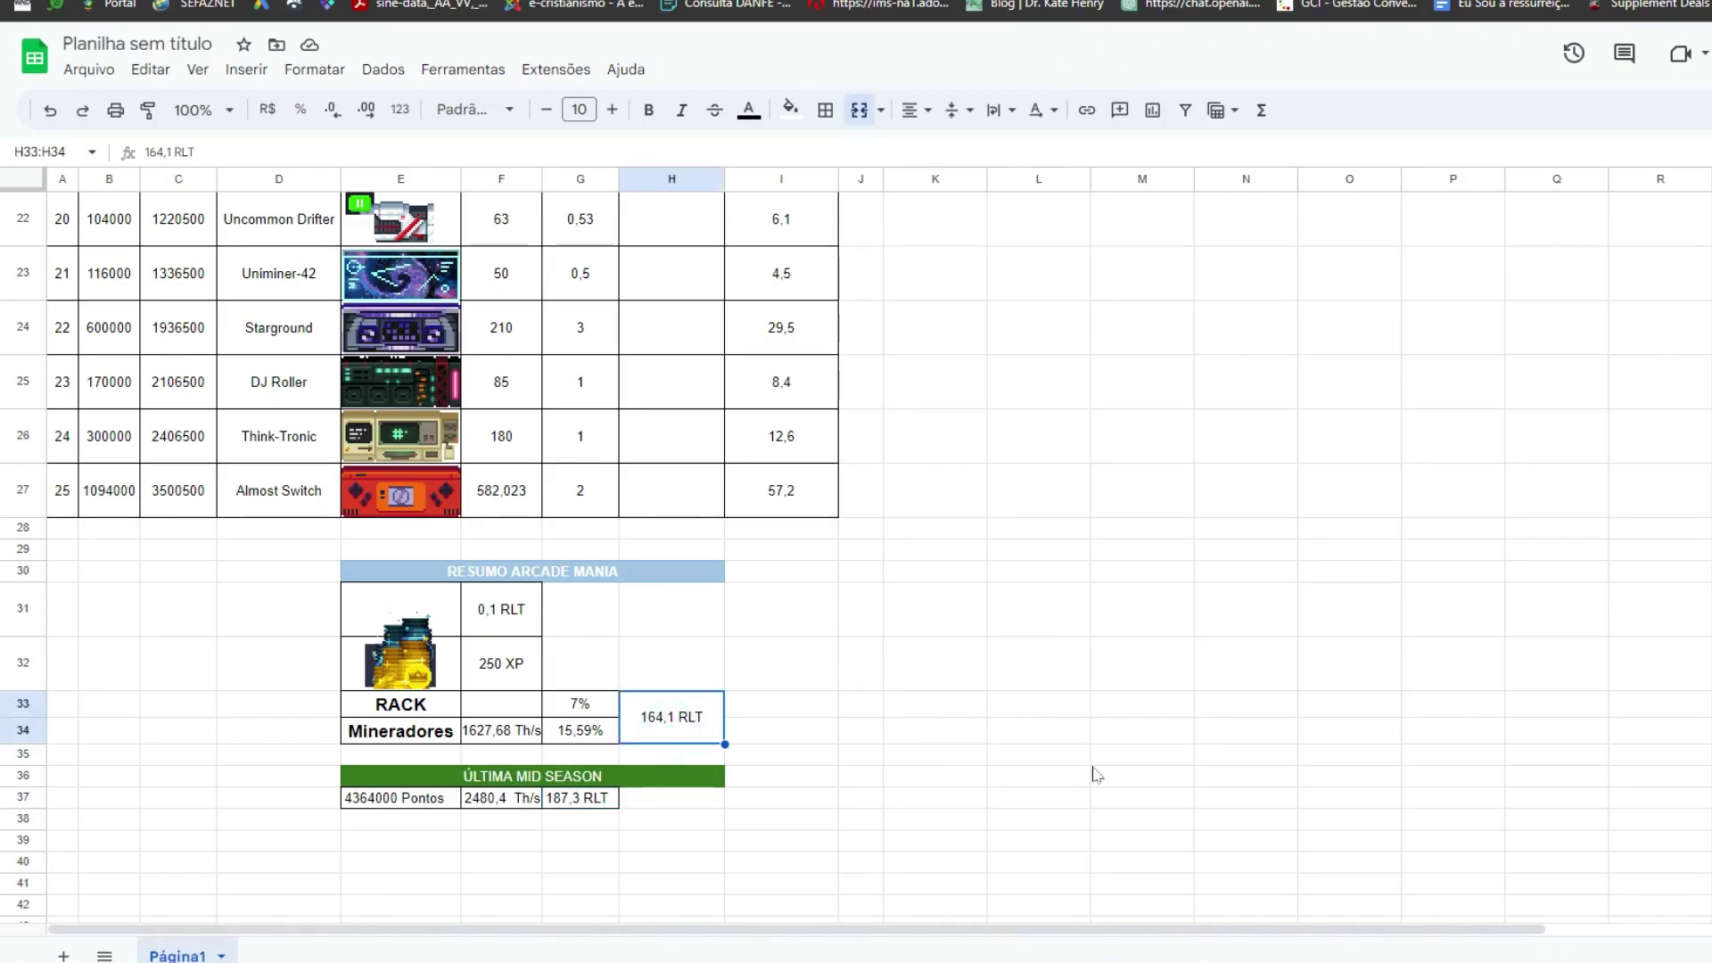
Review the Jogando table's total points, points per level, total levels and daily levels under Completando a Mid Season.
scroll(1093, 776, "up", 10)
scroll(1095, 776, "up", 5)
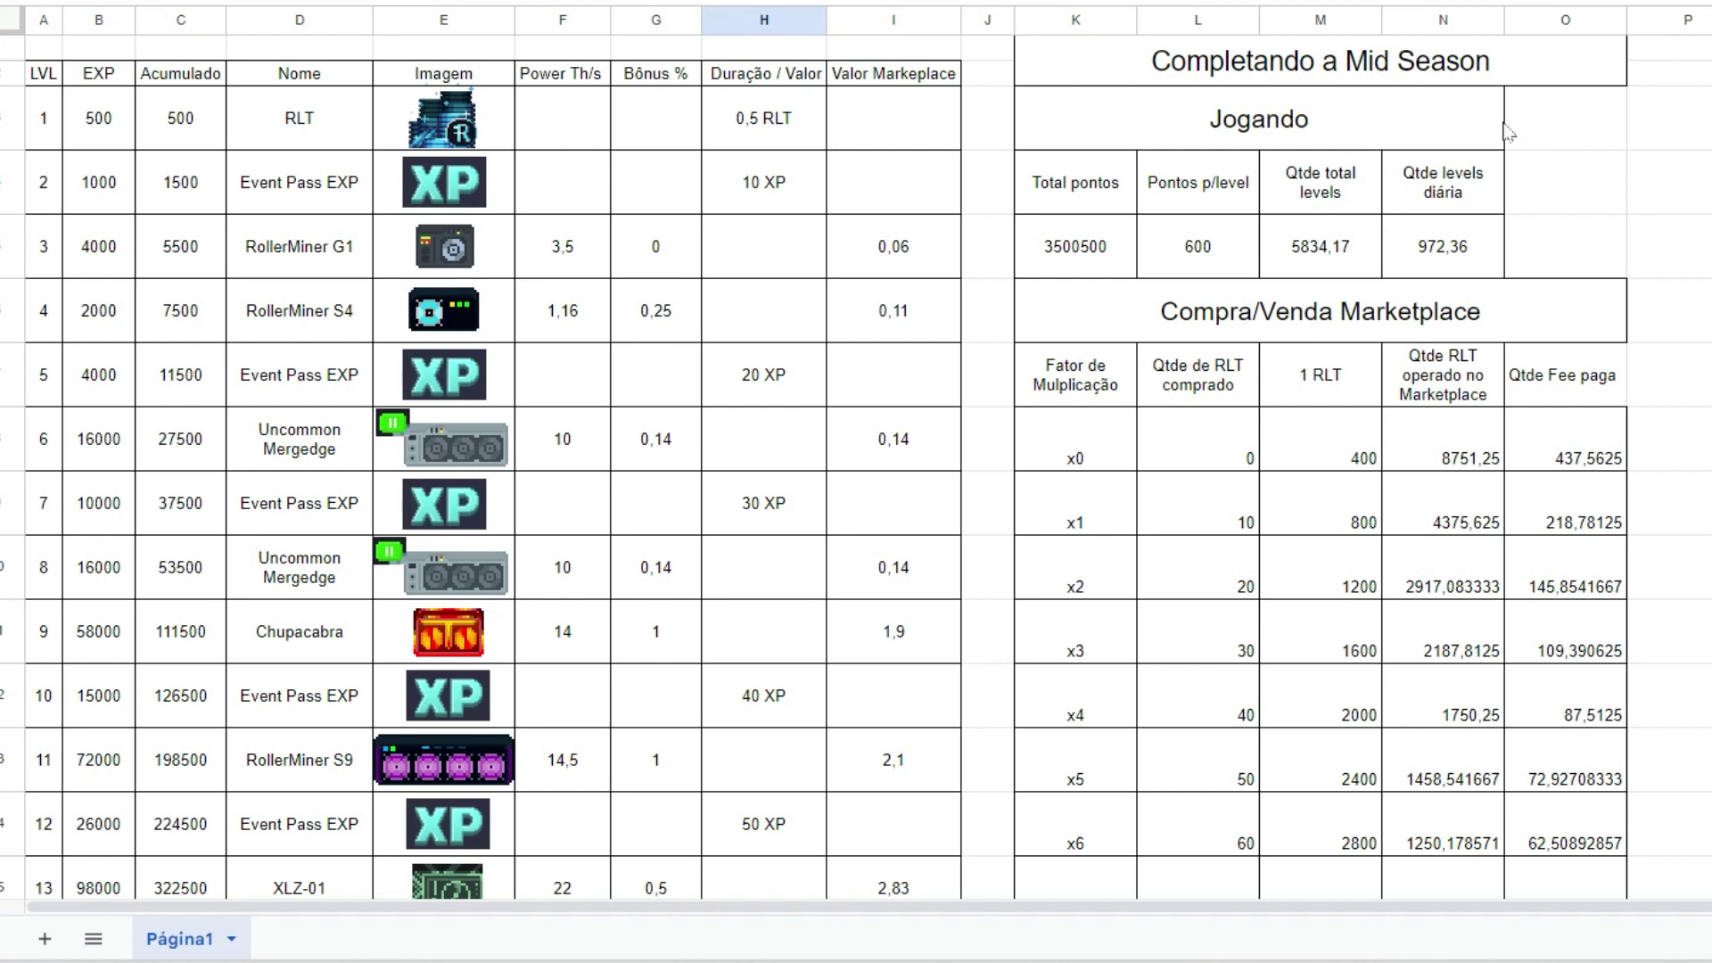
left_click(1190, 266)
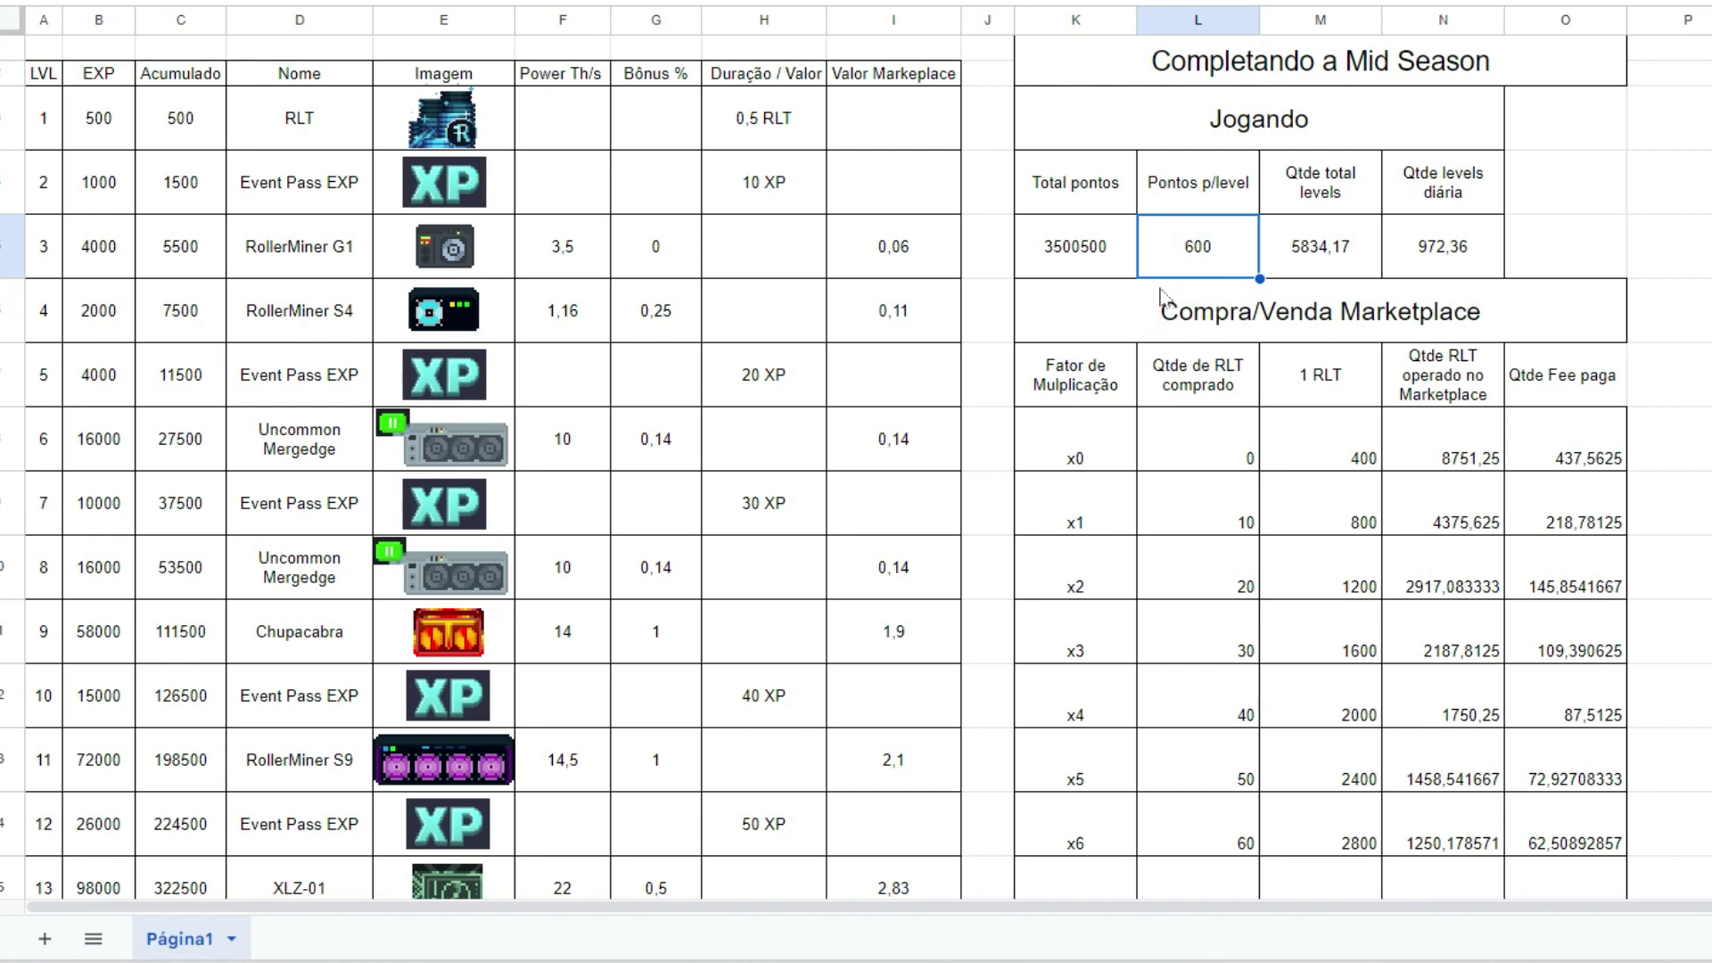
left_click(1104, 272)
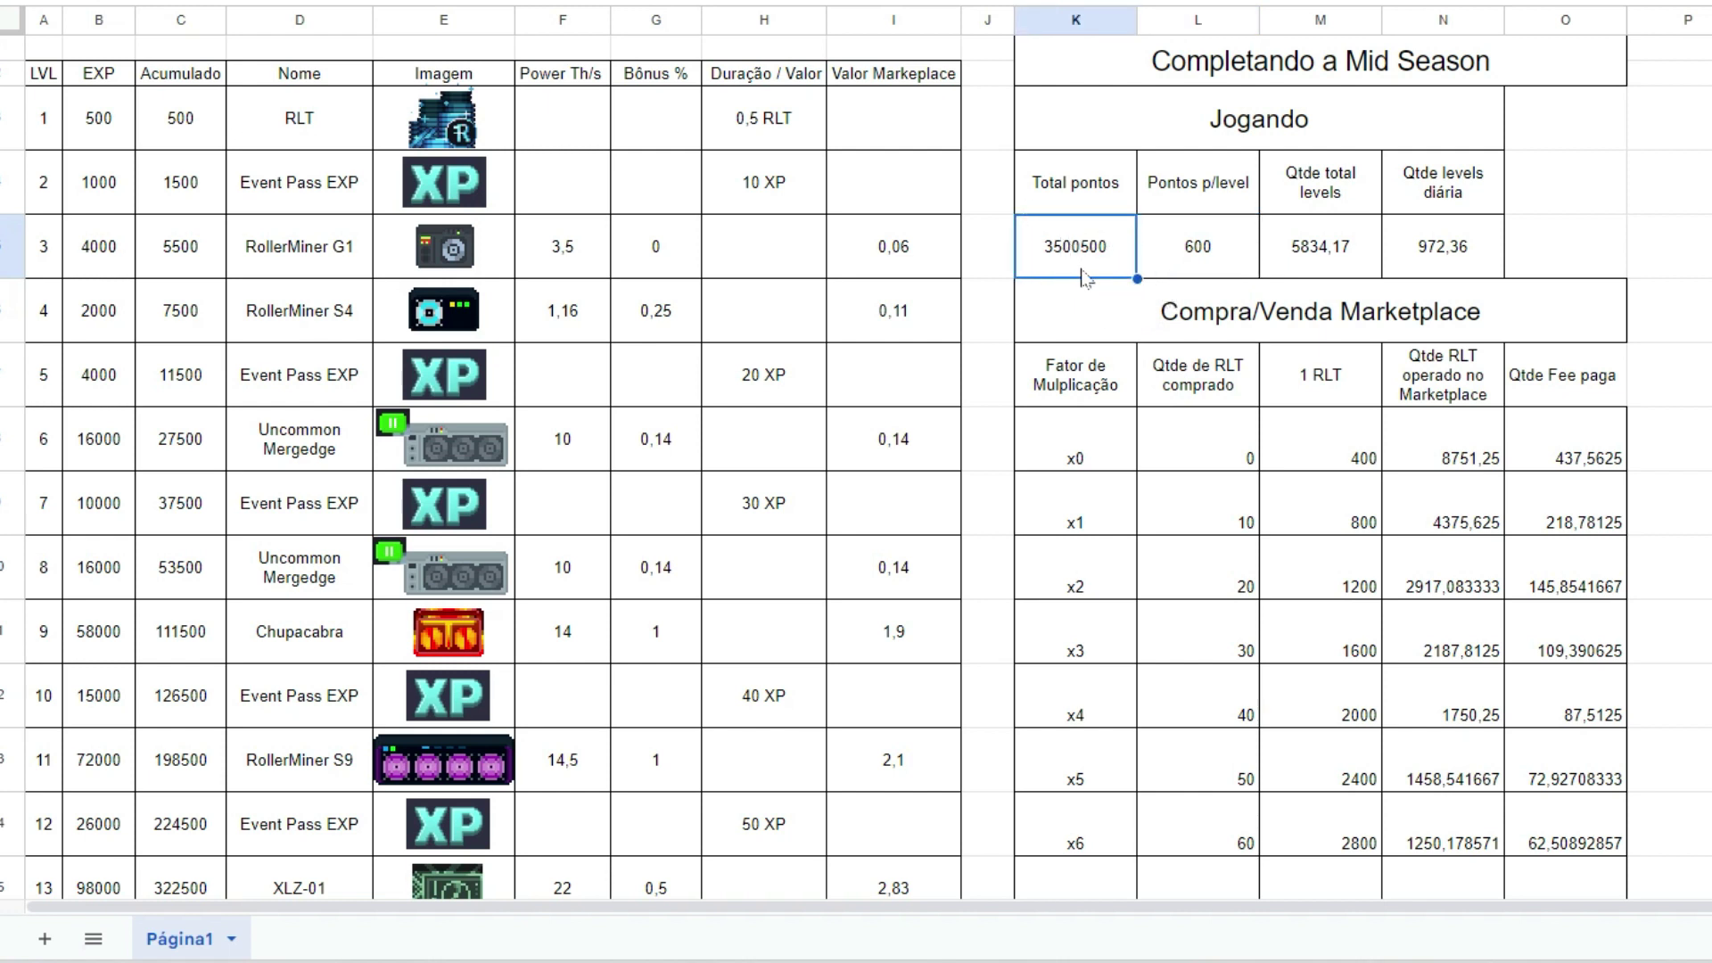
left_click(1244, 274)
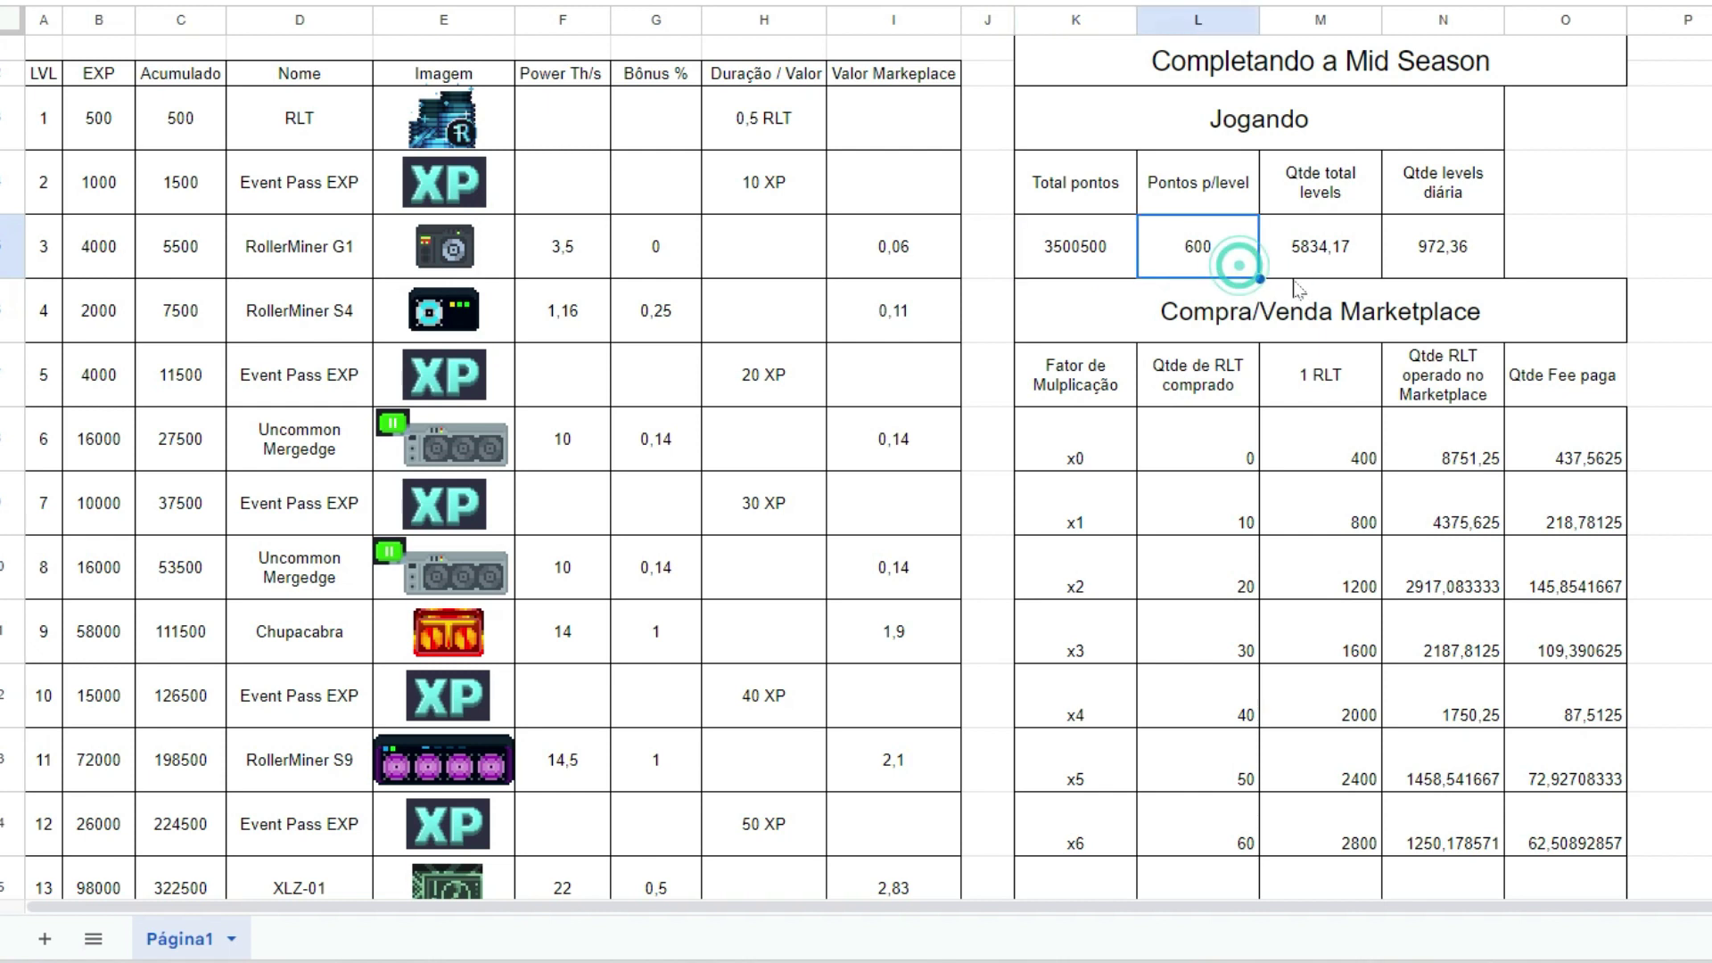
left_click(1324, 275)
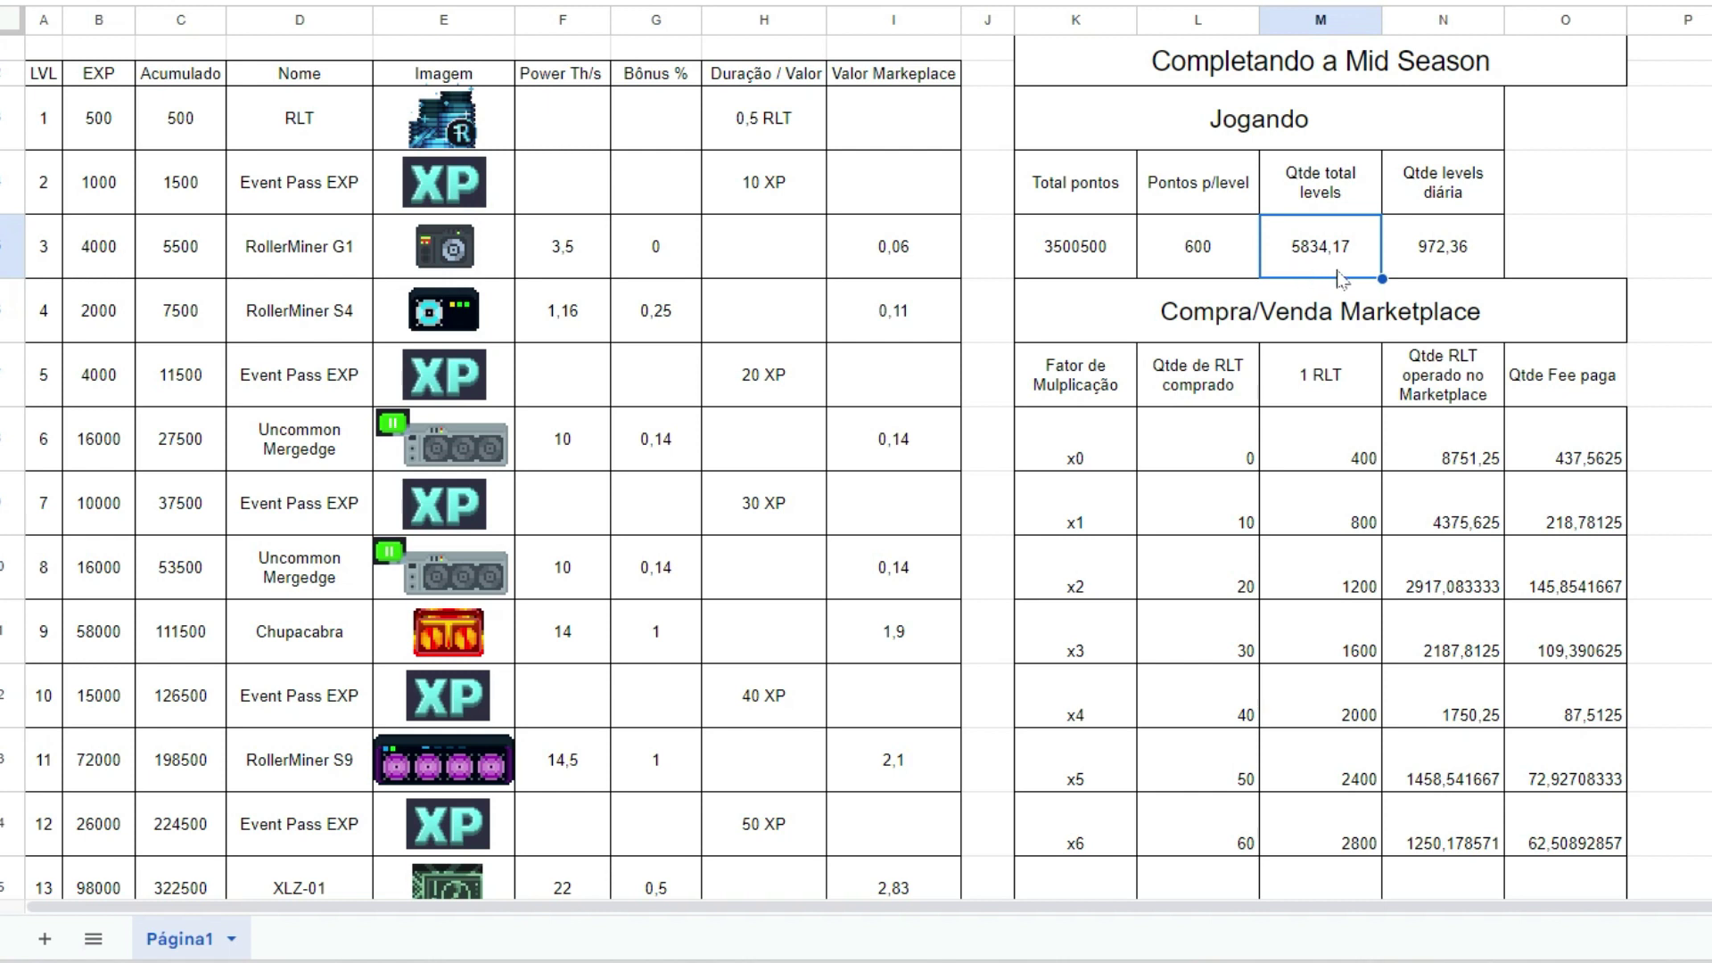
left_click(1452, 267)
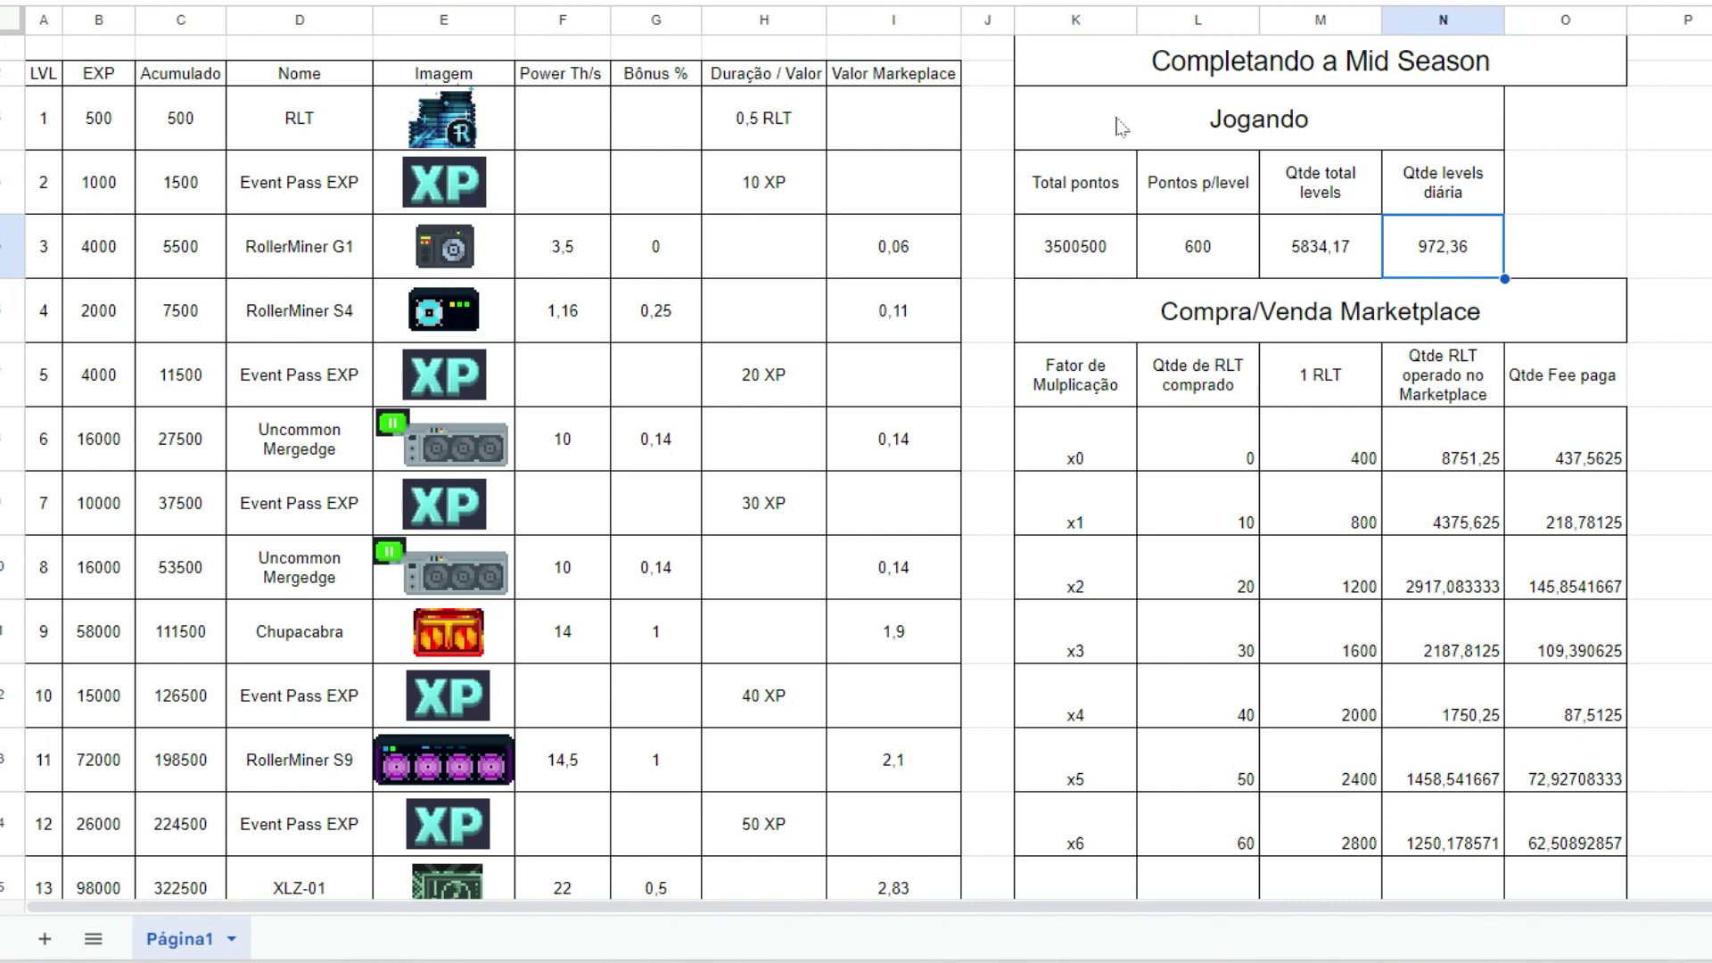
left_click(1585, 243)
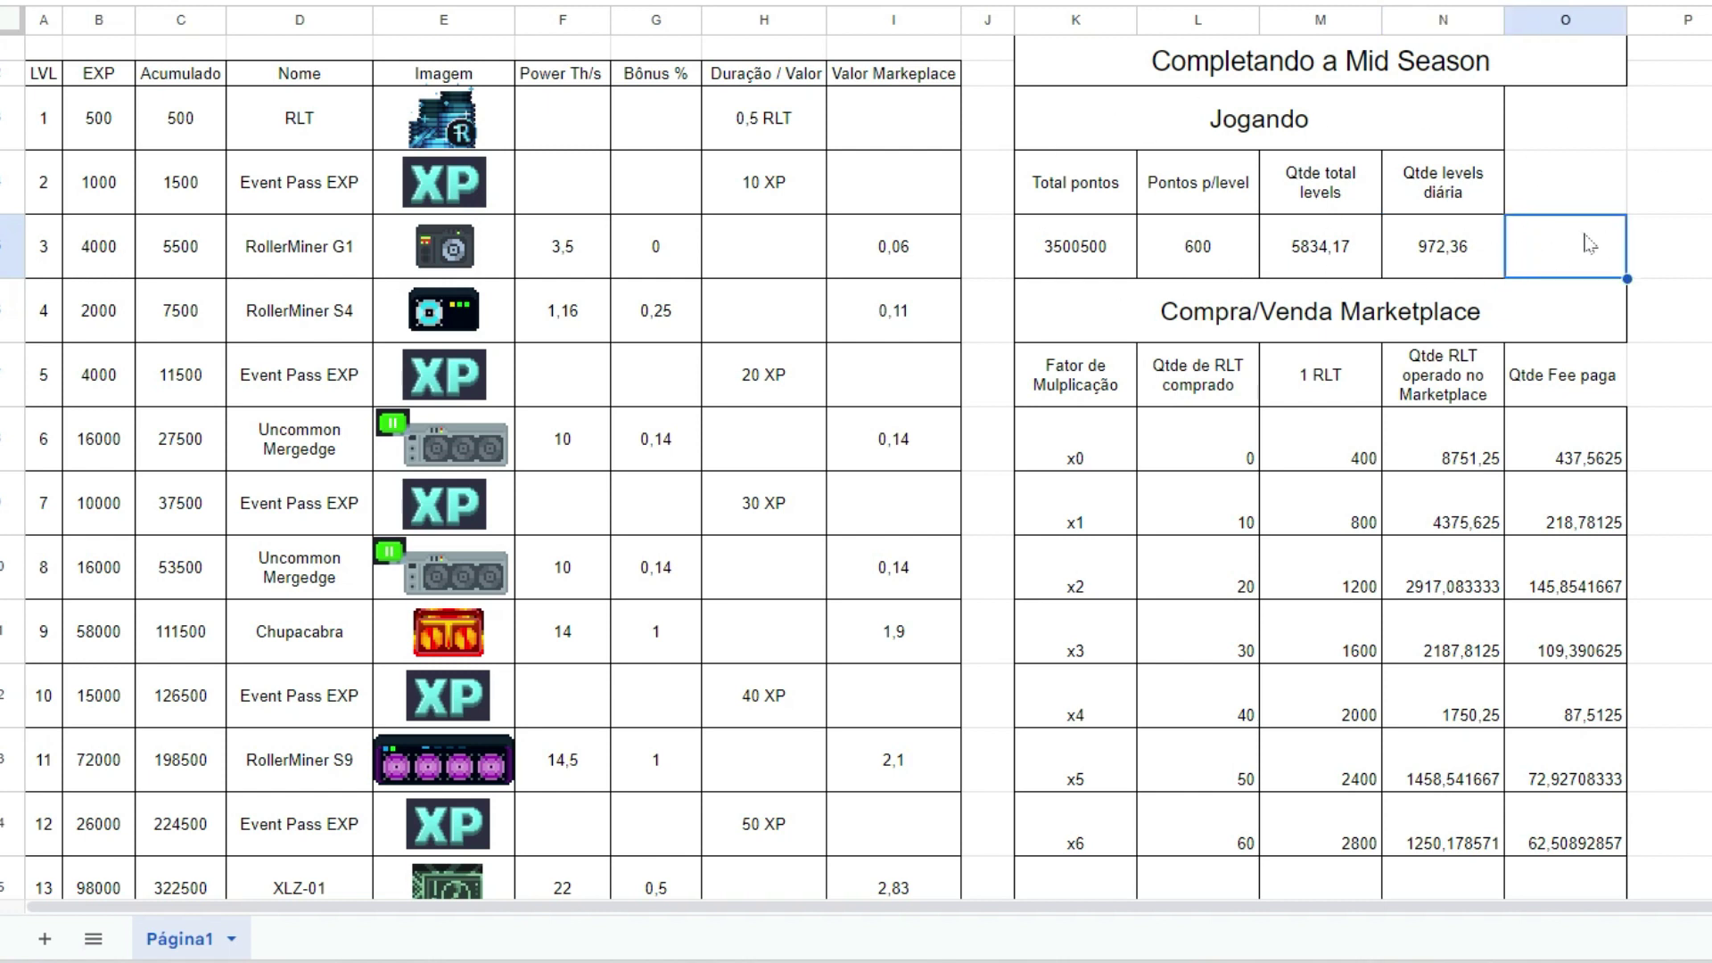
left_click(1700, 318)
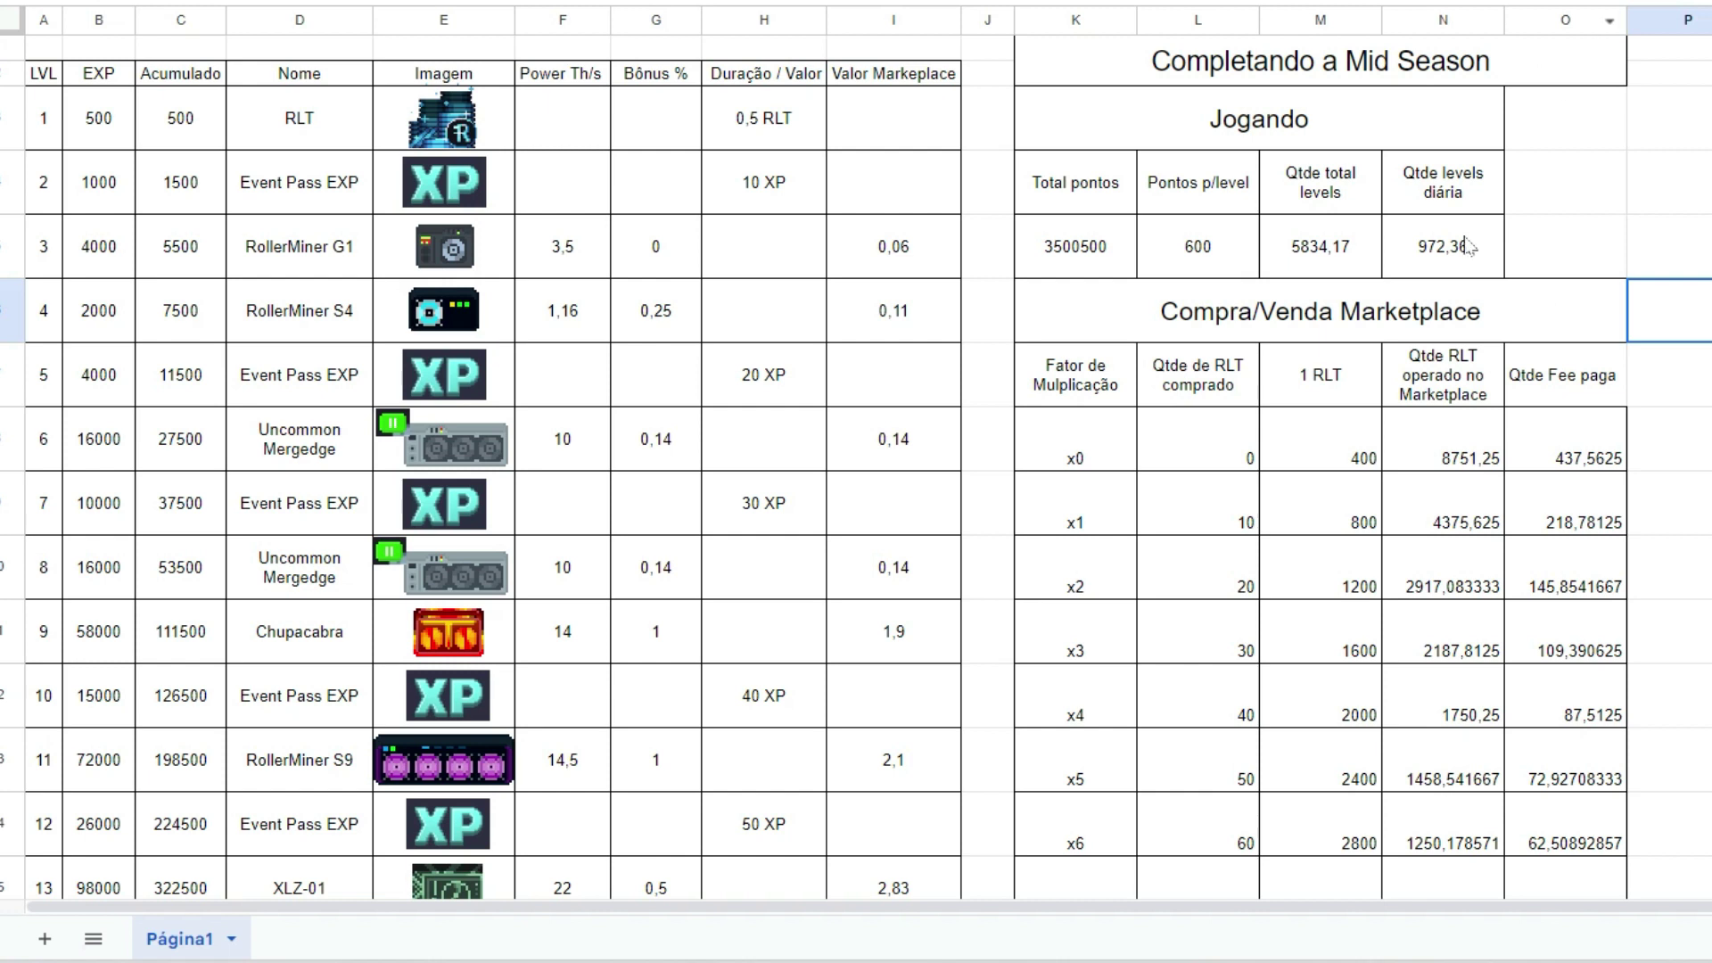
Examine the Compra/Venda Marketplace table beneath the Jogando figures, including its multiplier rows.
scroll(856, 468, "down", 1)
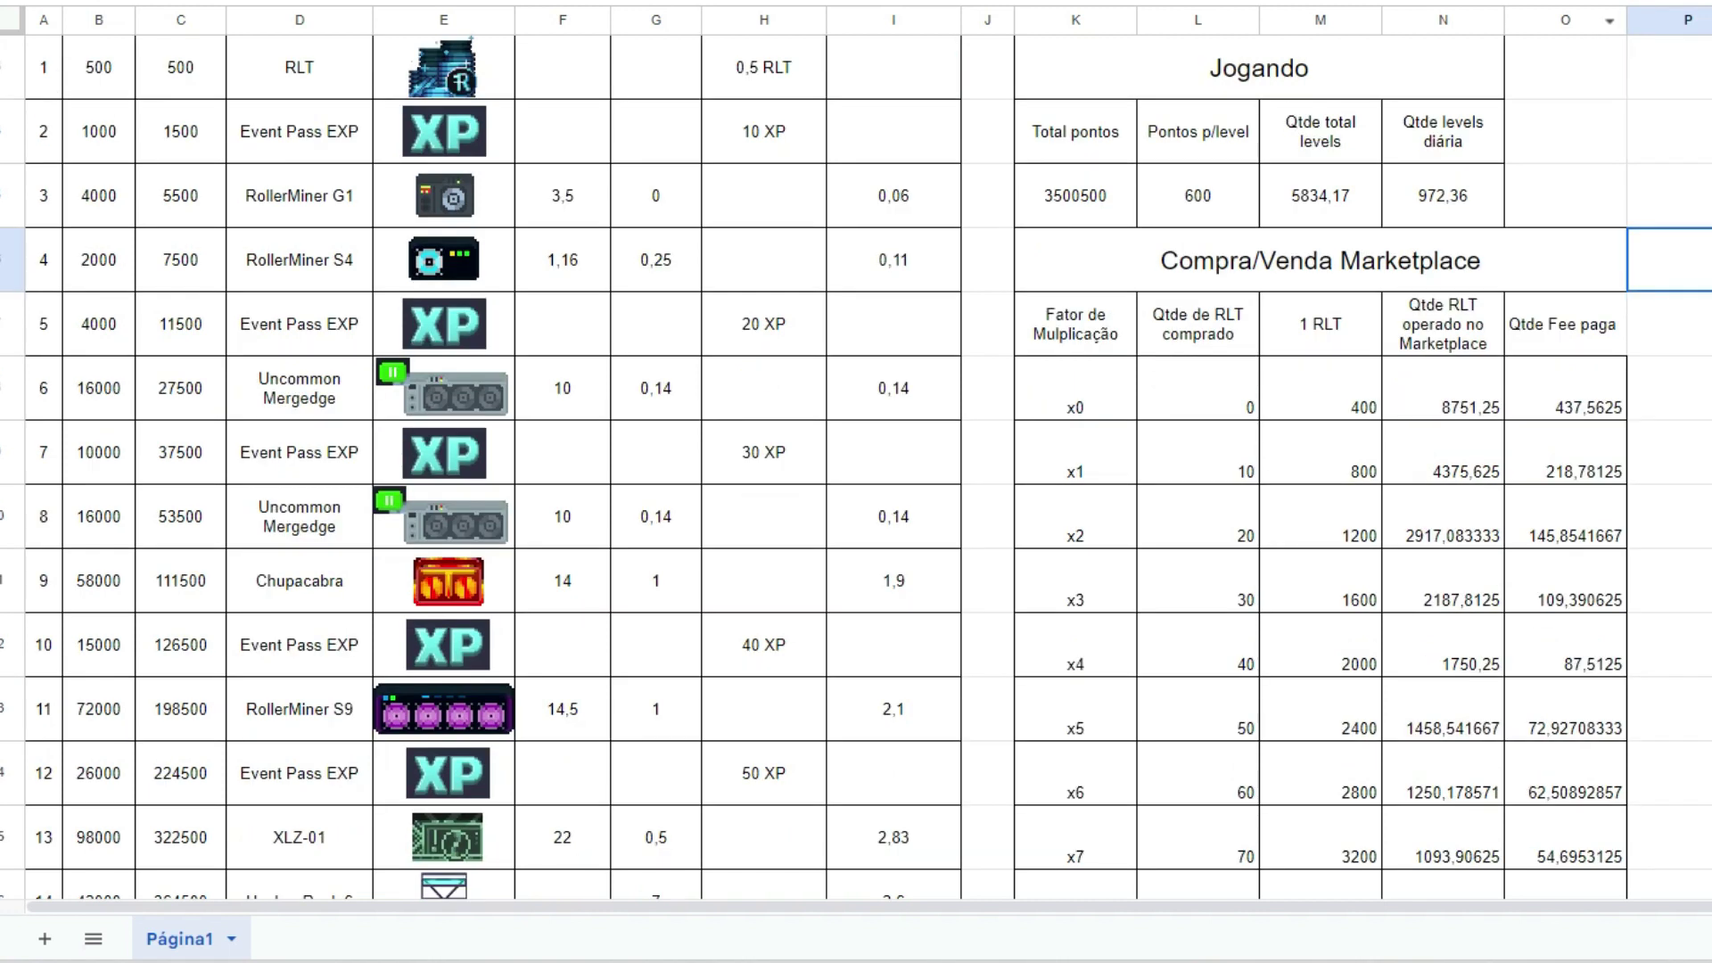
left_click(1186, 251)
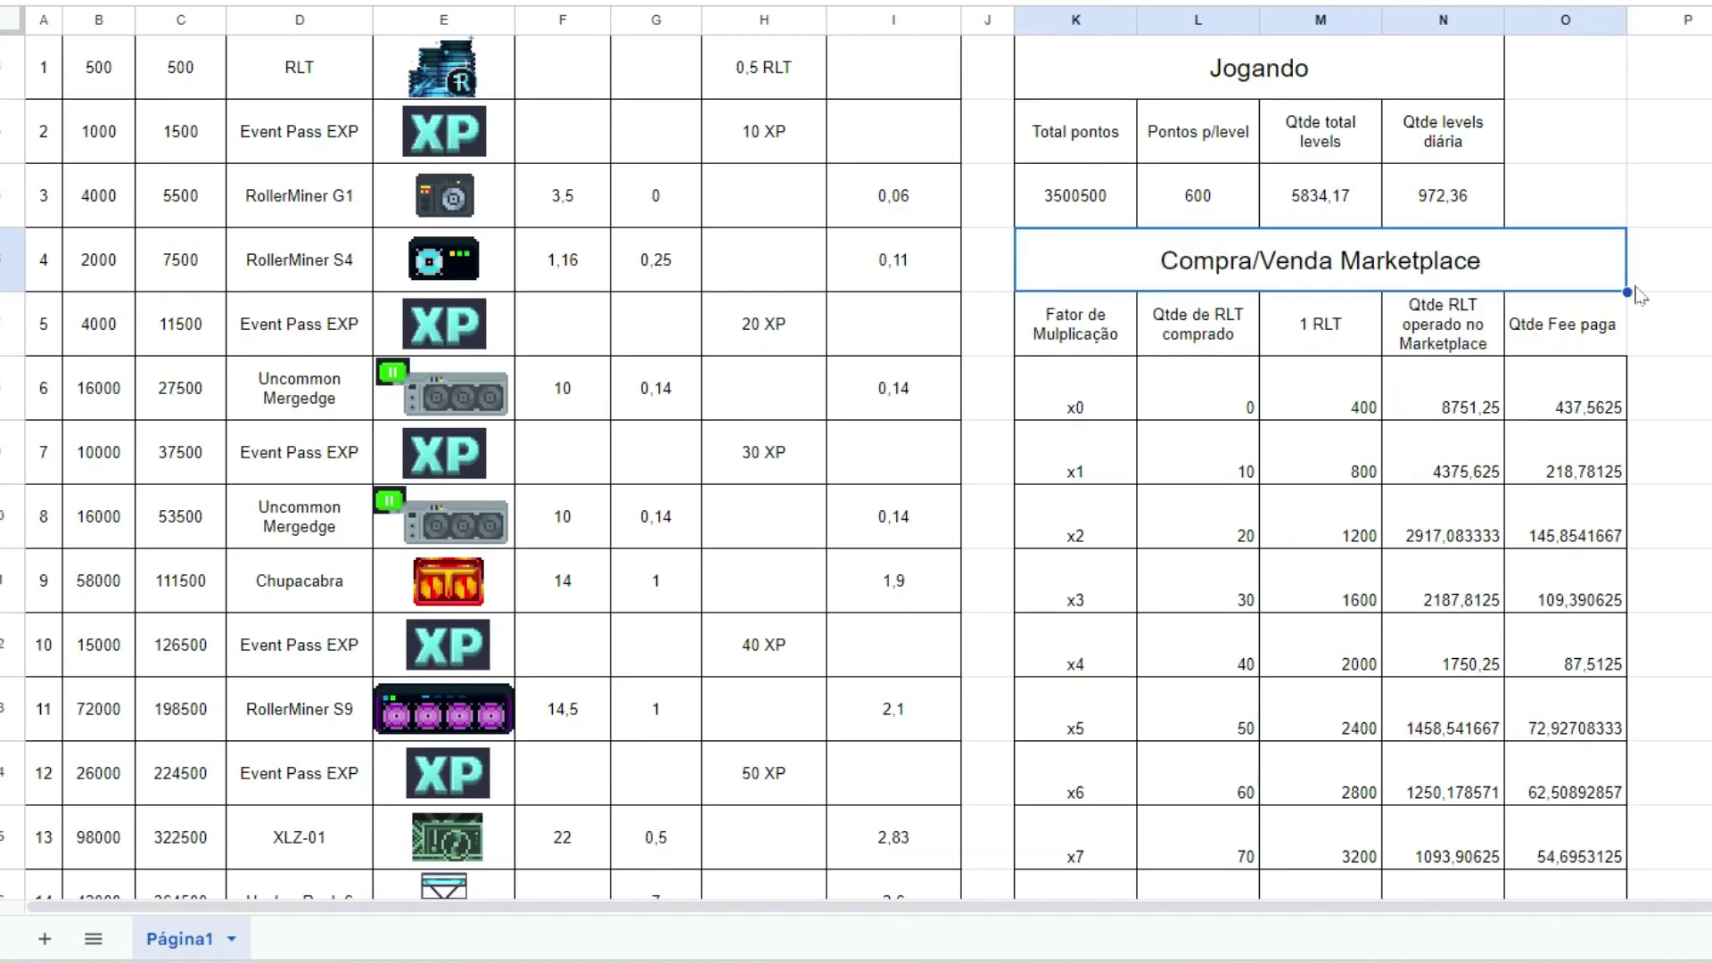
scroll(1703, 259, "up", 1)
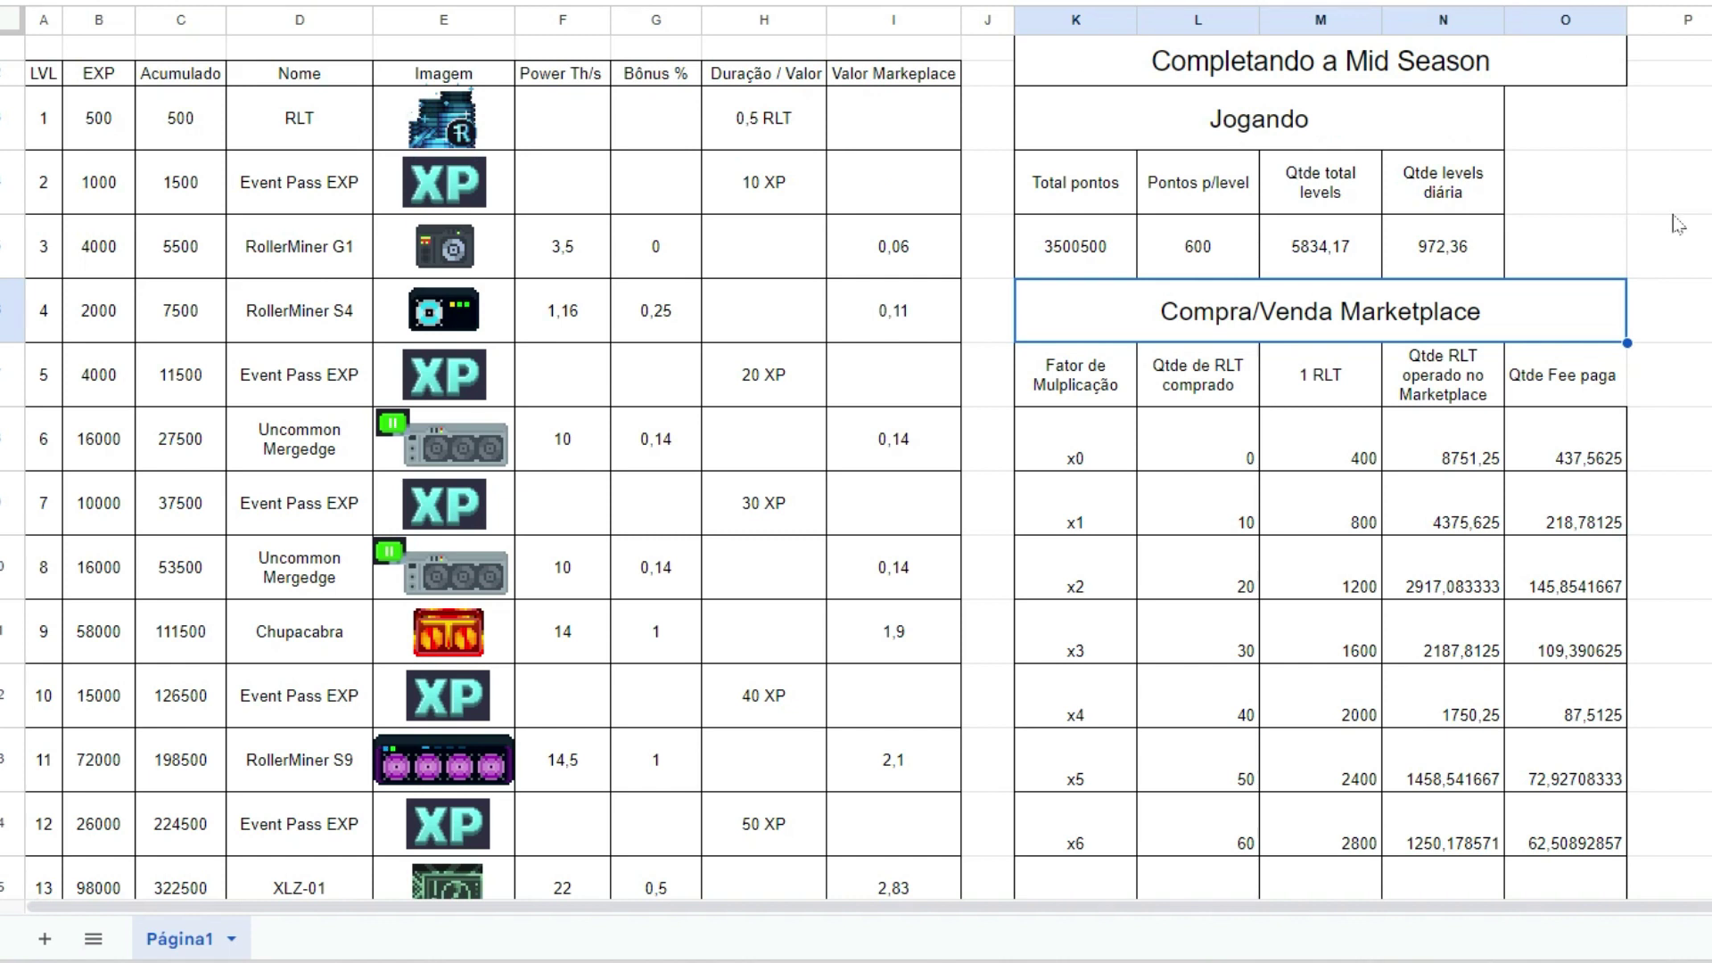
left_click(1691, 515)
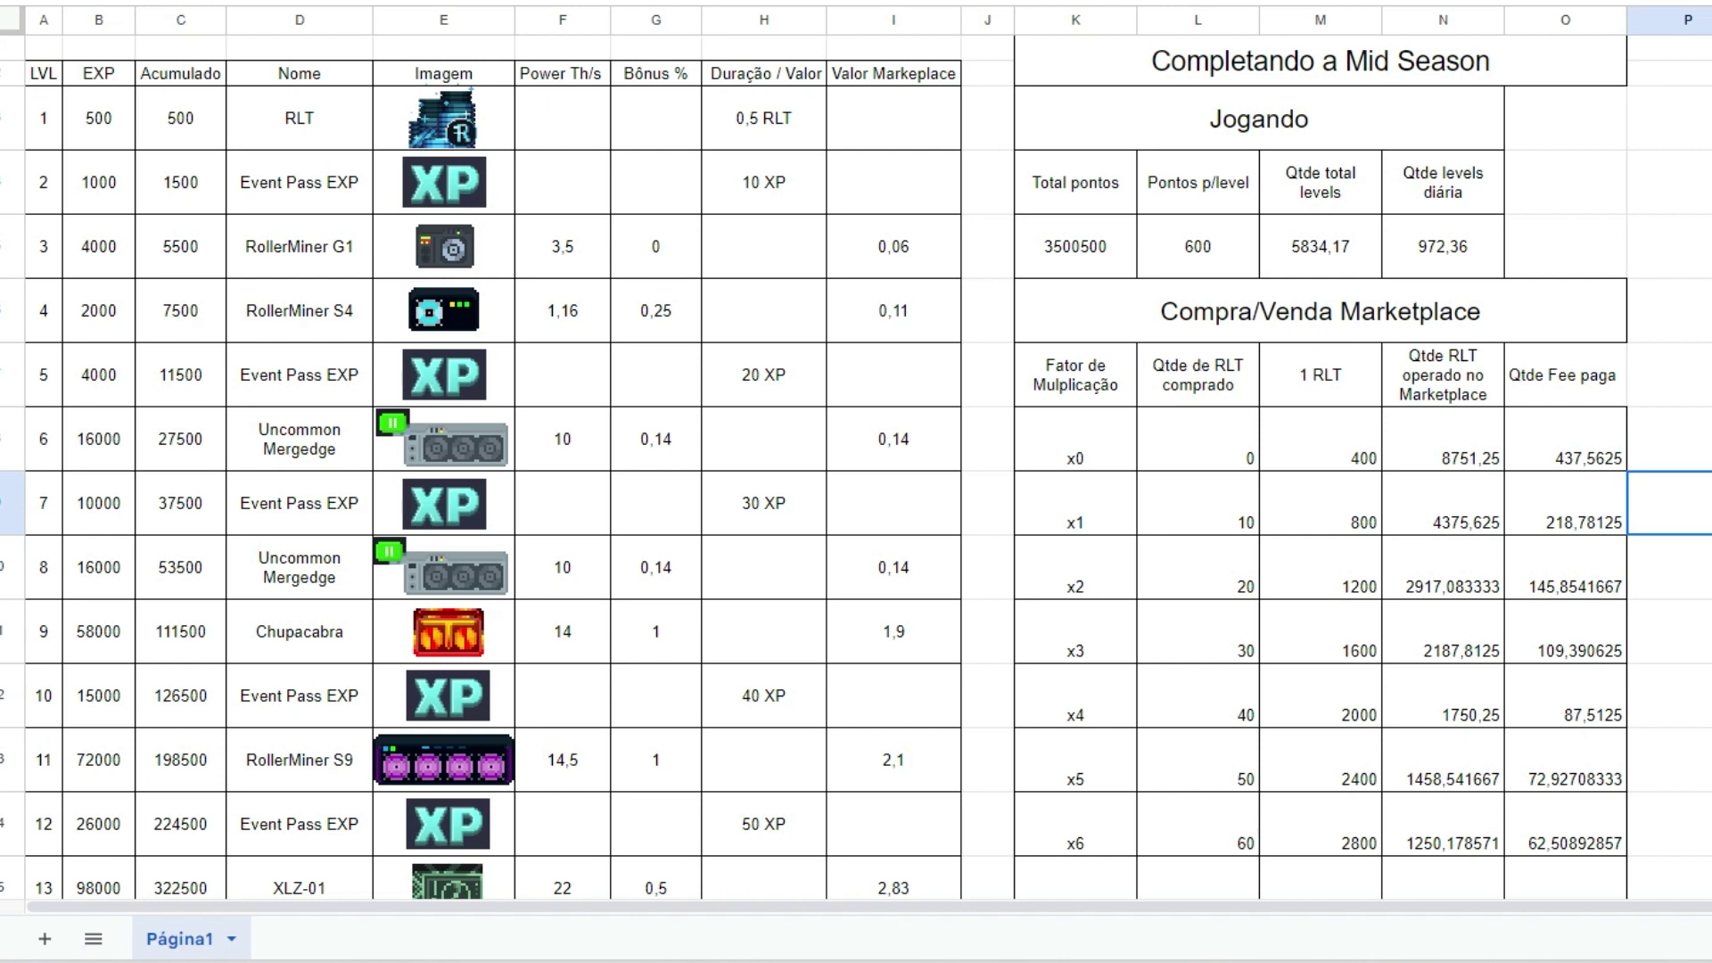
Read through the Compra/Venda Marketplace rows x0 to x9 together with the Jogando figures above them.
scroll(1684, 453, "down", 1)
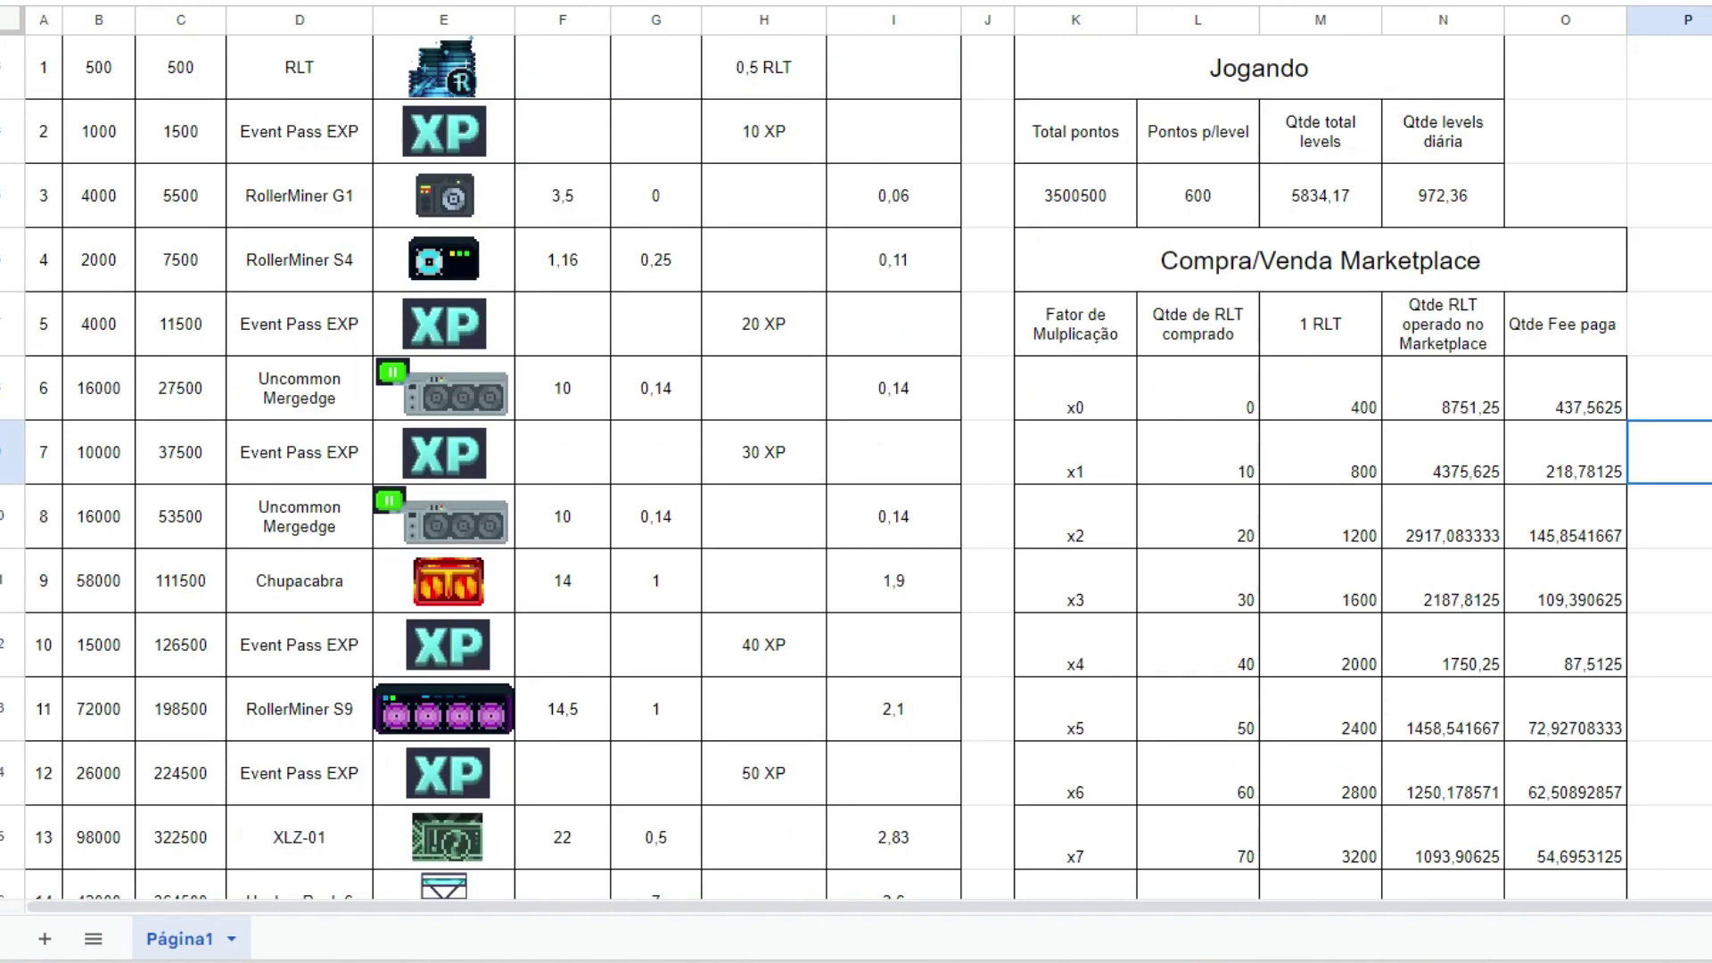
scroll(857, 464, "down", 3)
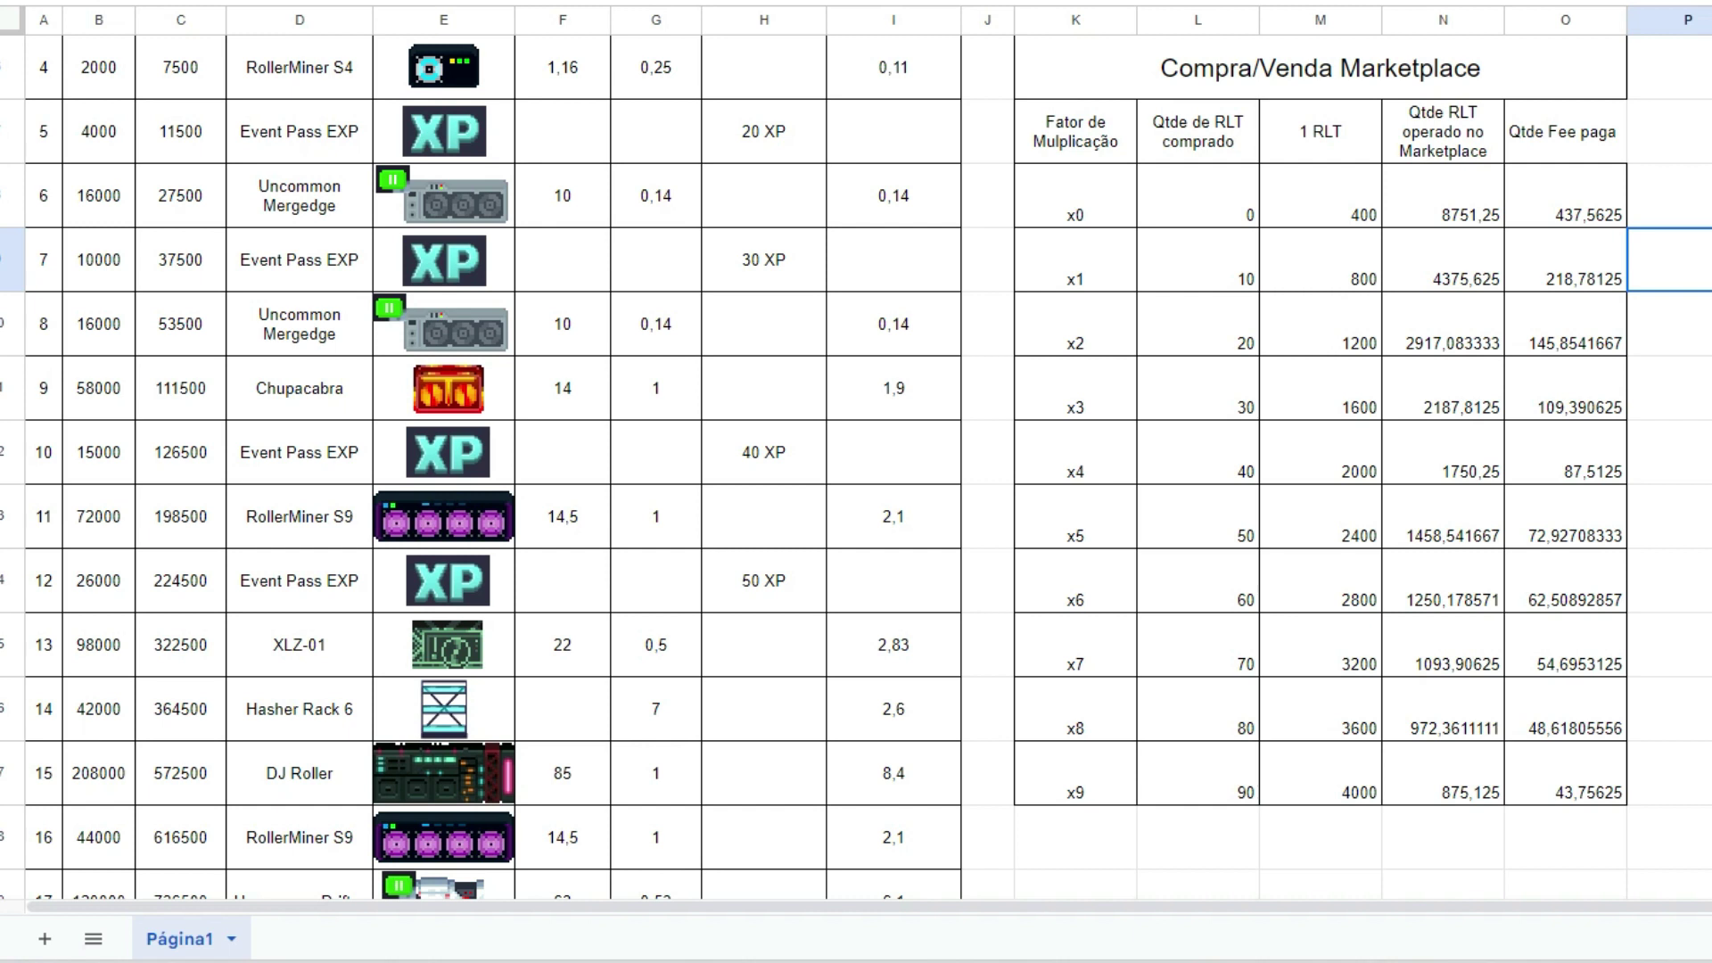
scroll(857, 463, "up", 1)
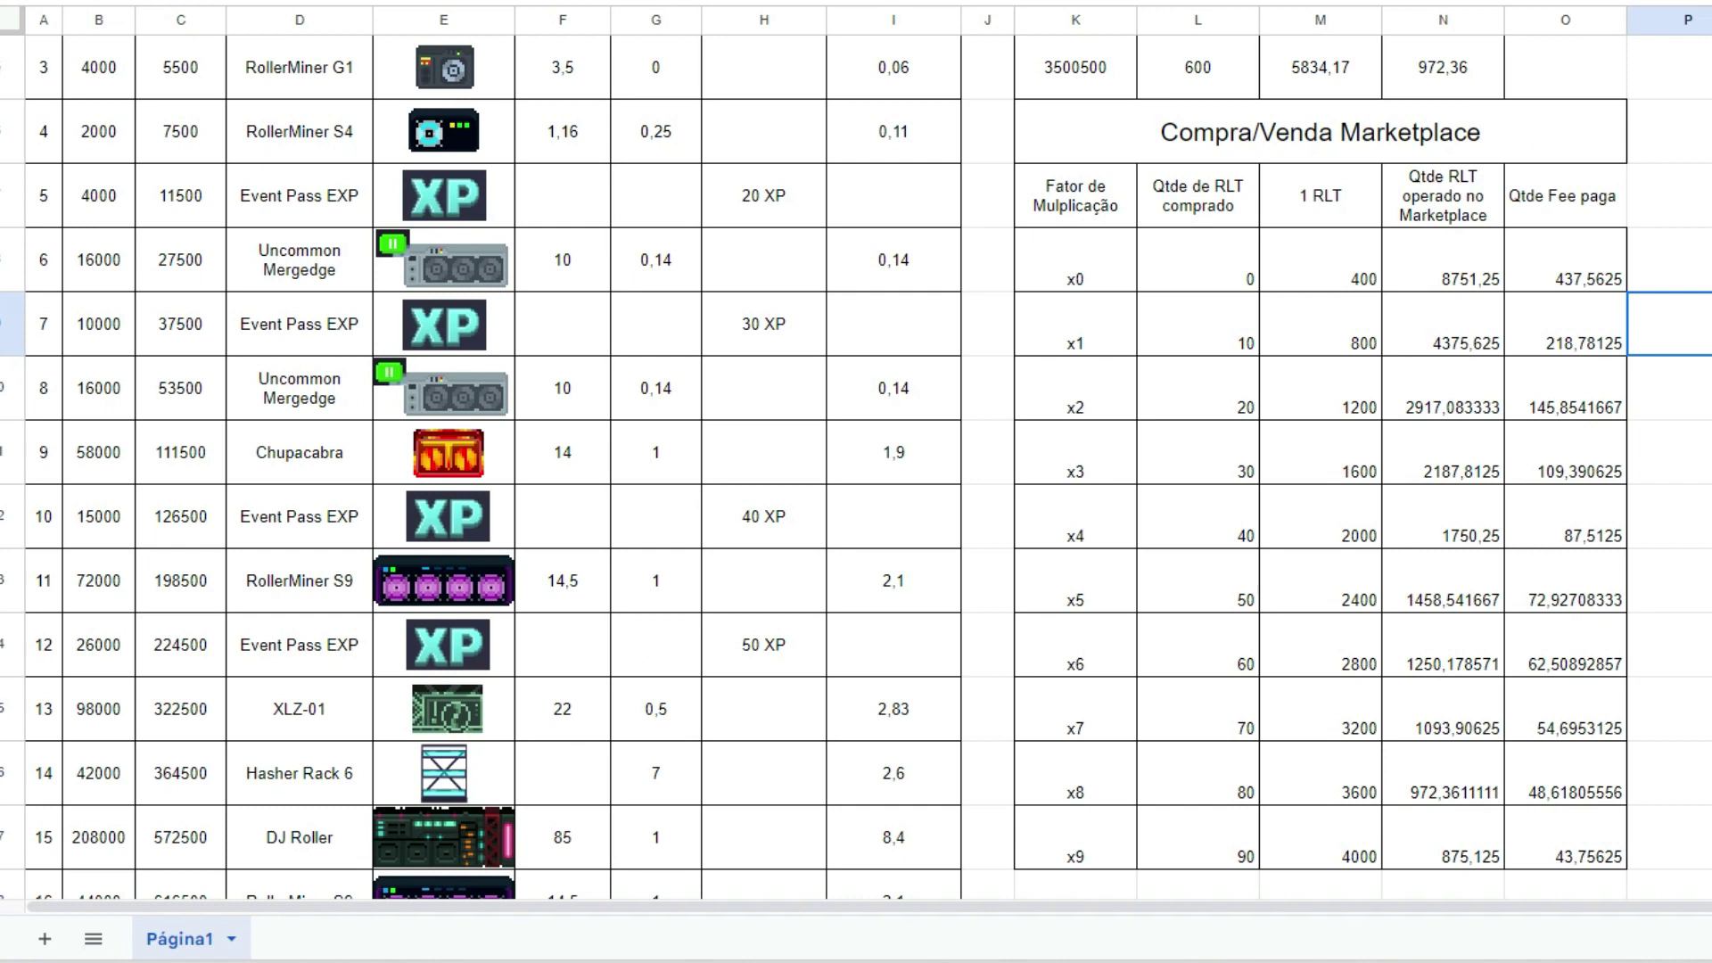
scroll(856, 463, "up", 1)
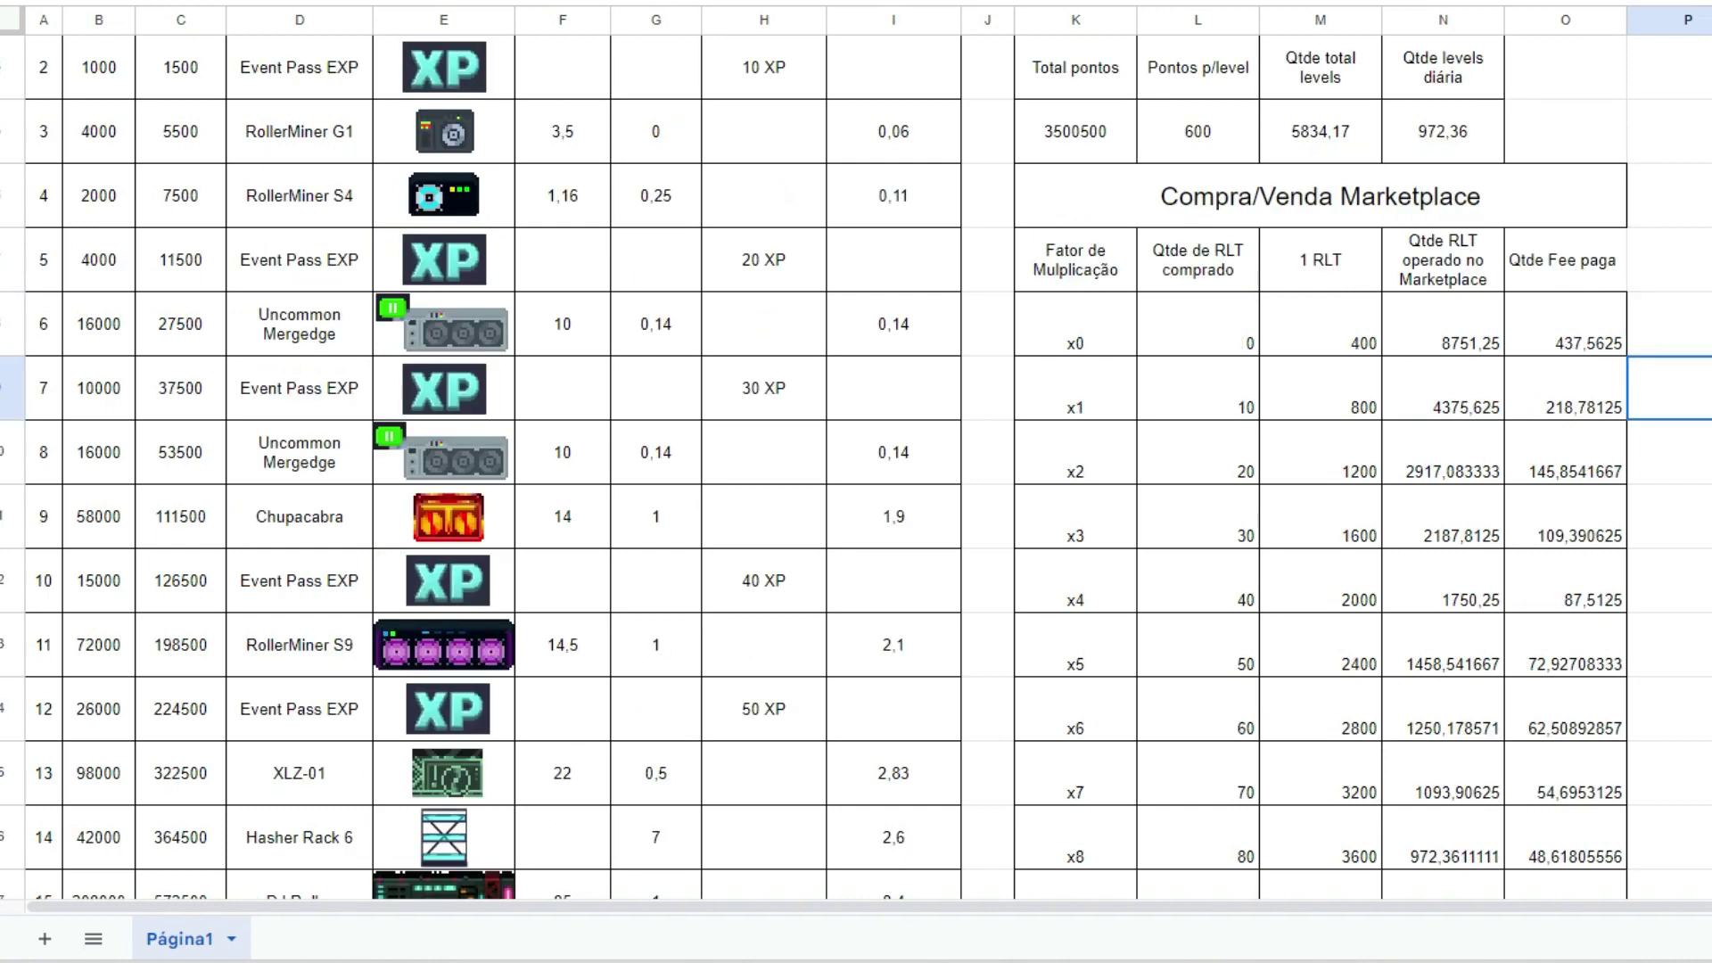
scroll(856, 463, "up", 2)
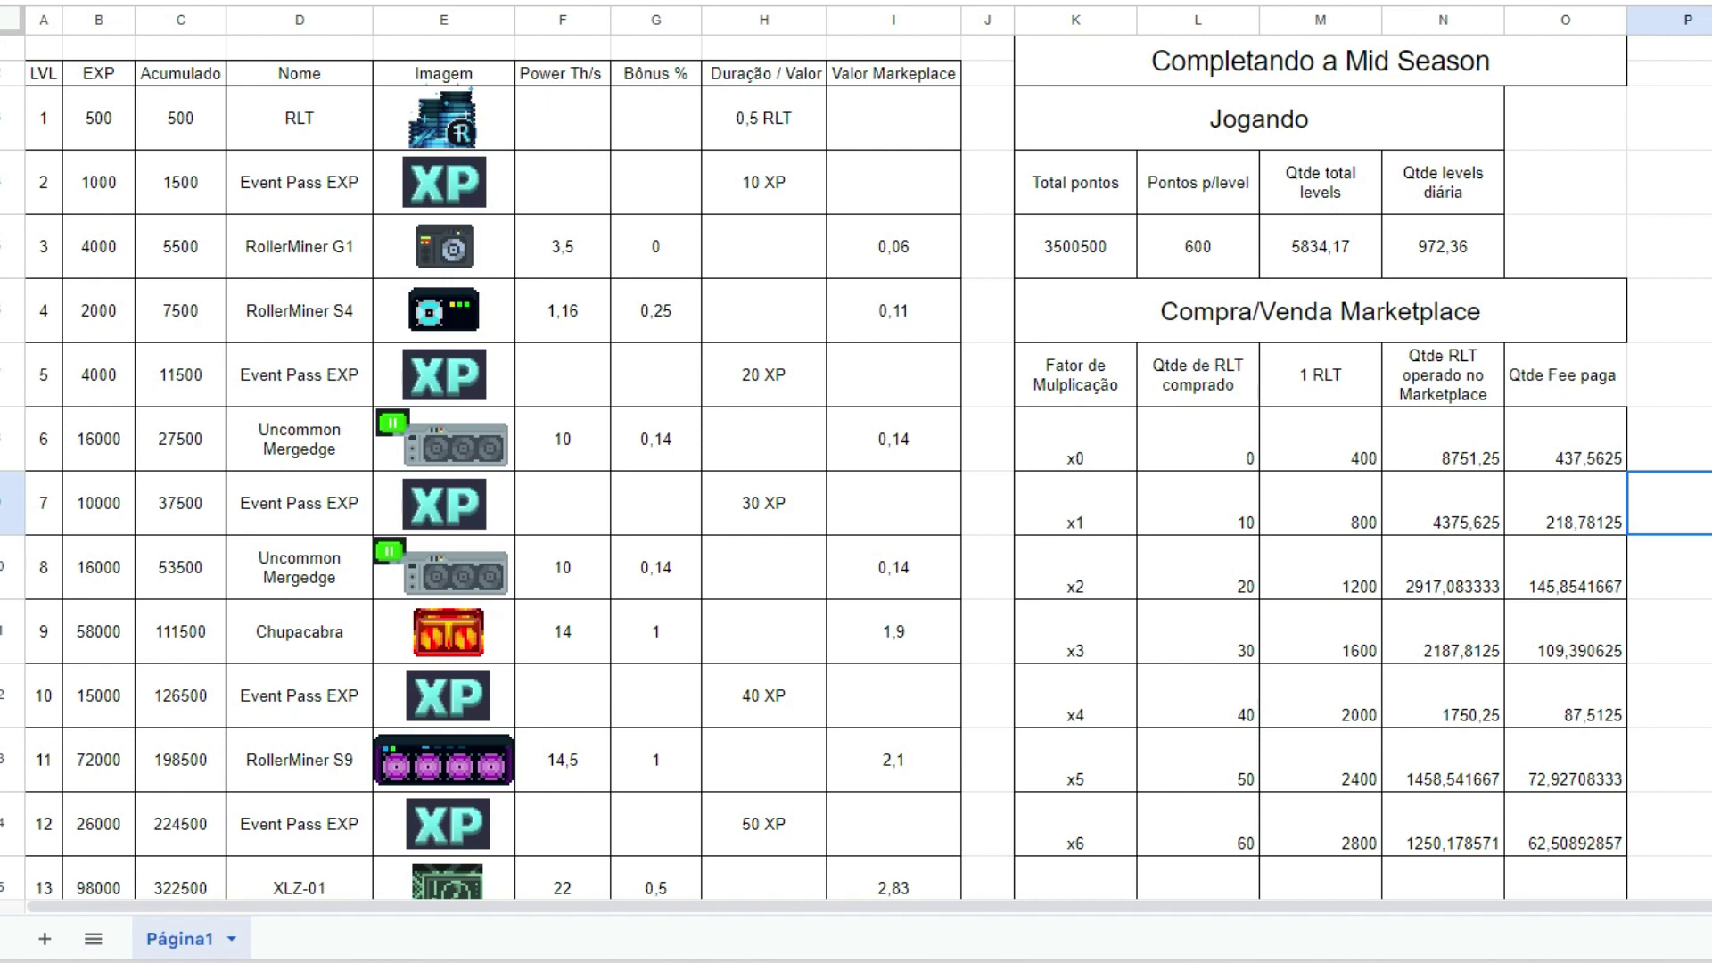
scroll(856, 464, "down", 4)
scroll(857, 464, "up", 1)
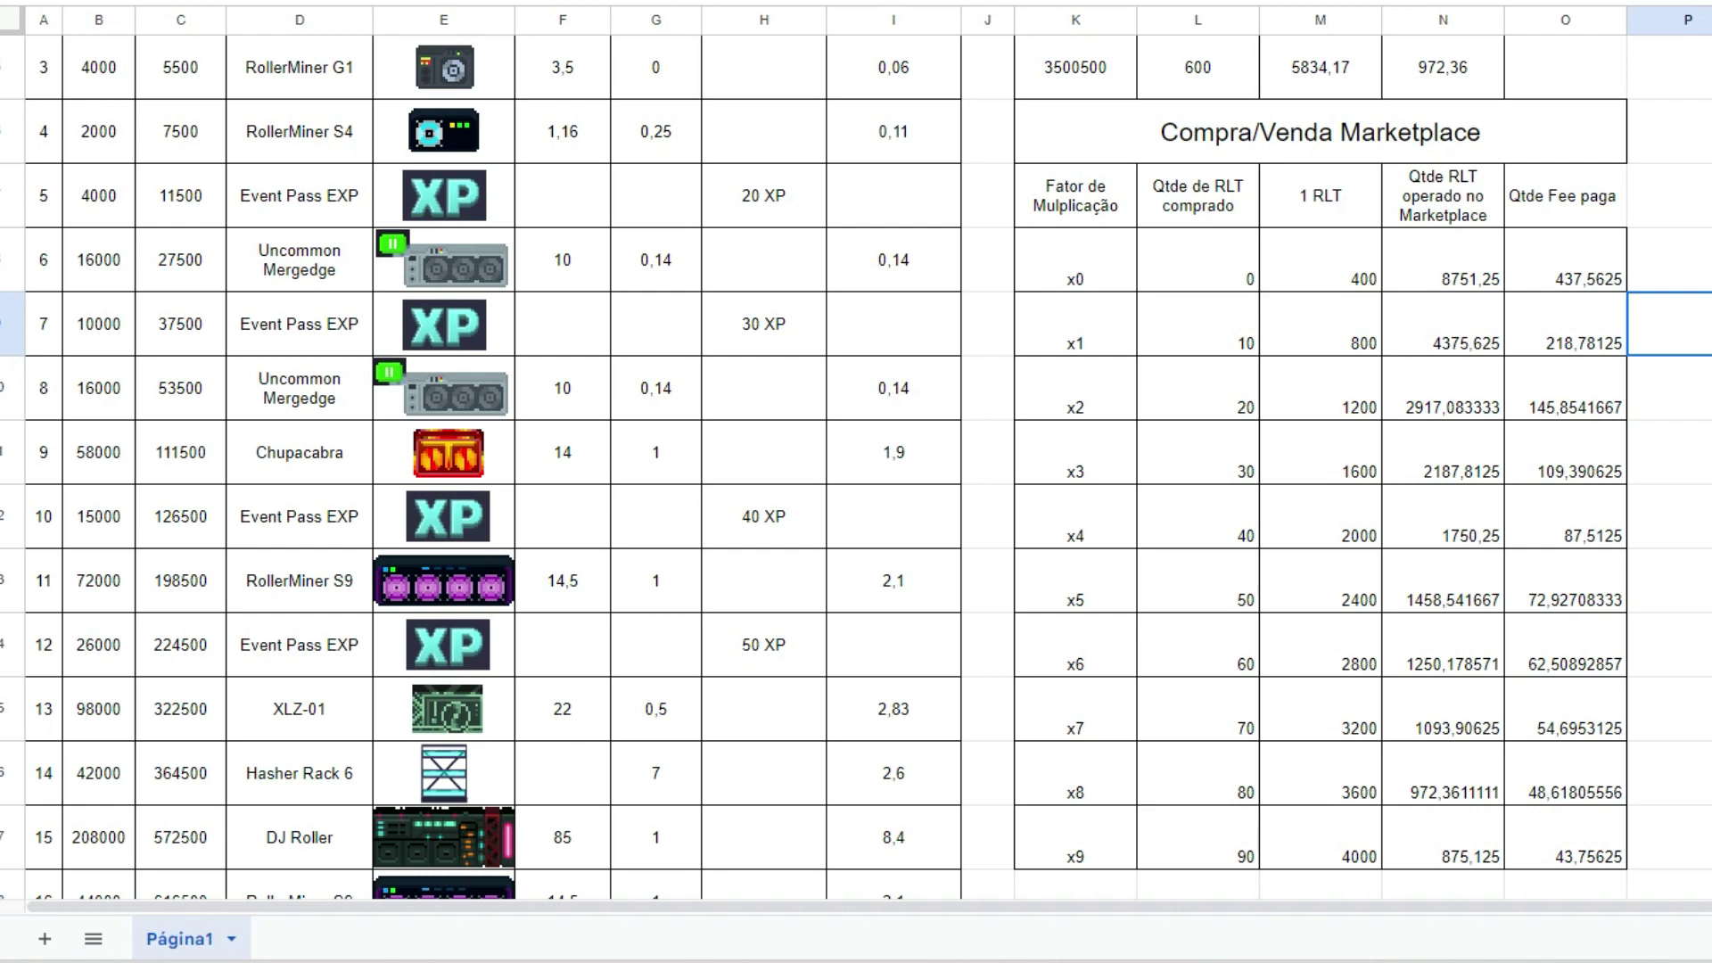
Check the event's final reward levels and the RESUMO ARCADE MANIA block below them.
scroll(919, 472, "down", 10)
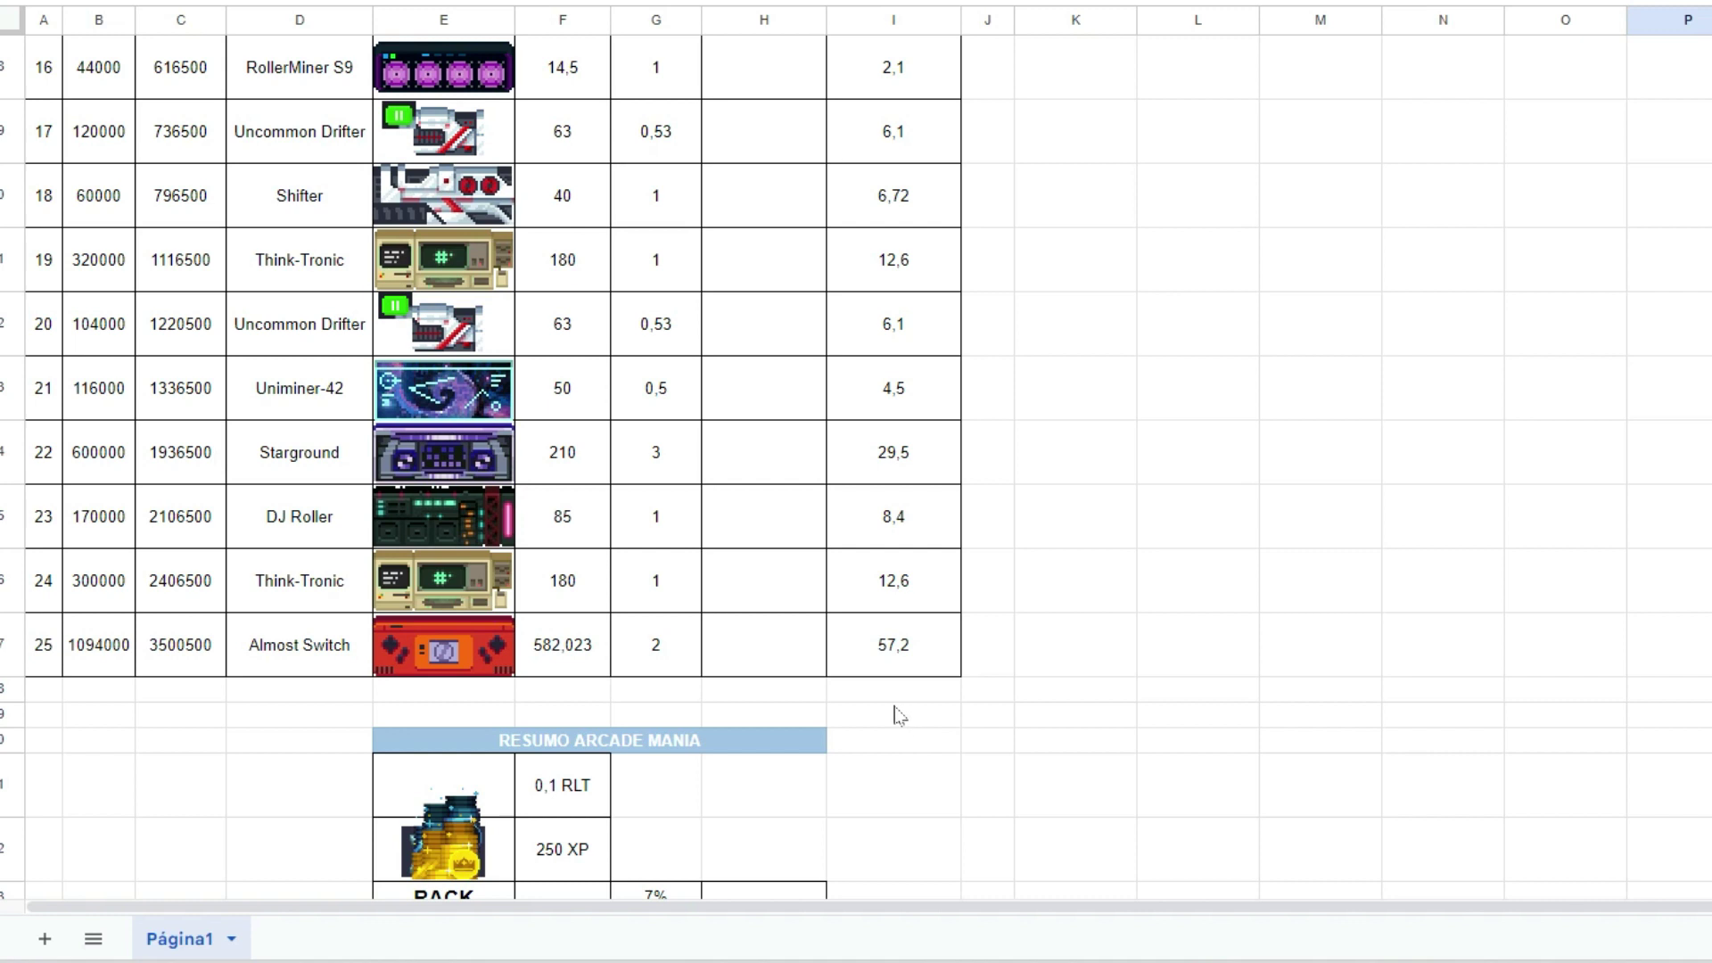
scroll(899, 717, "down", 1)
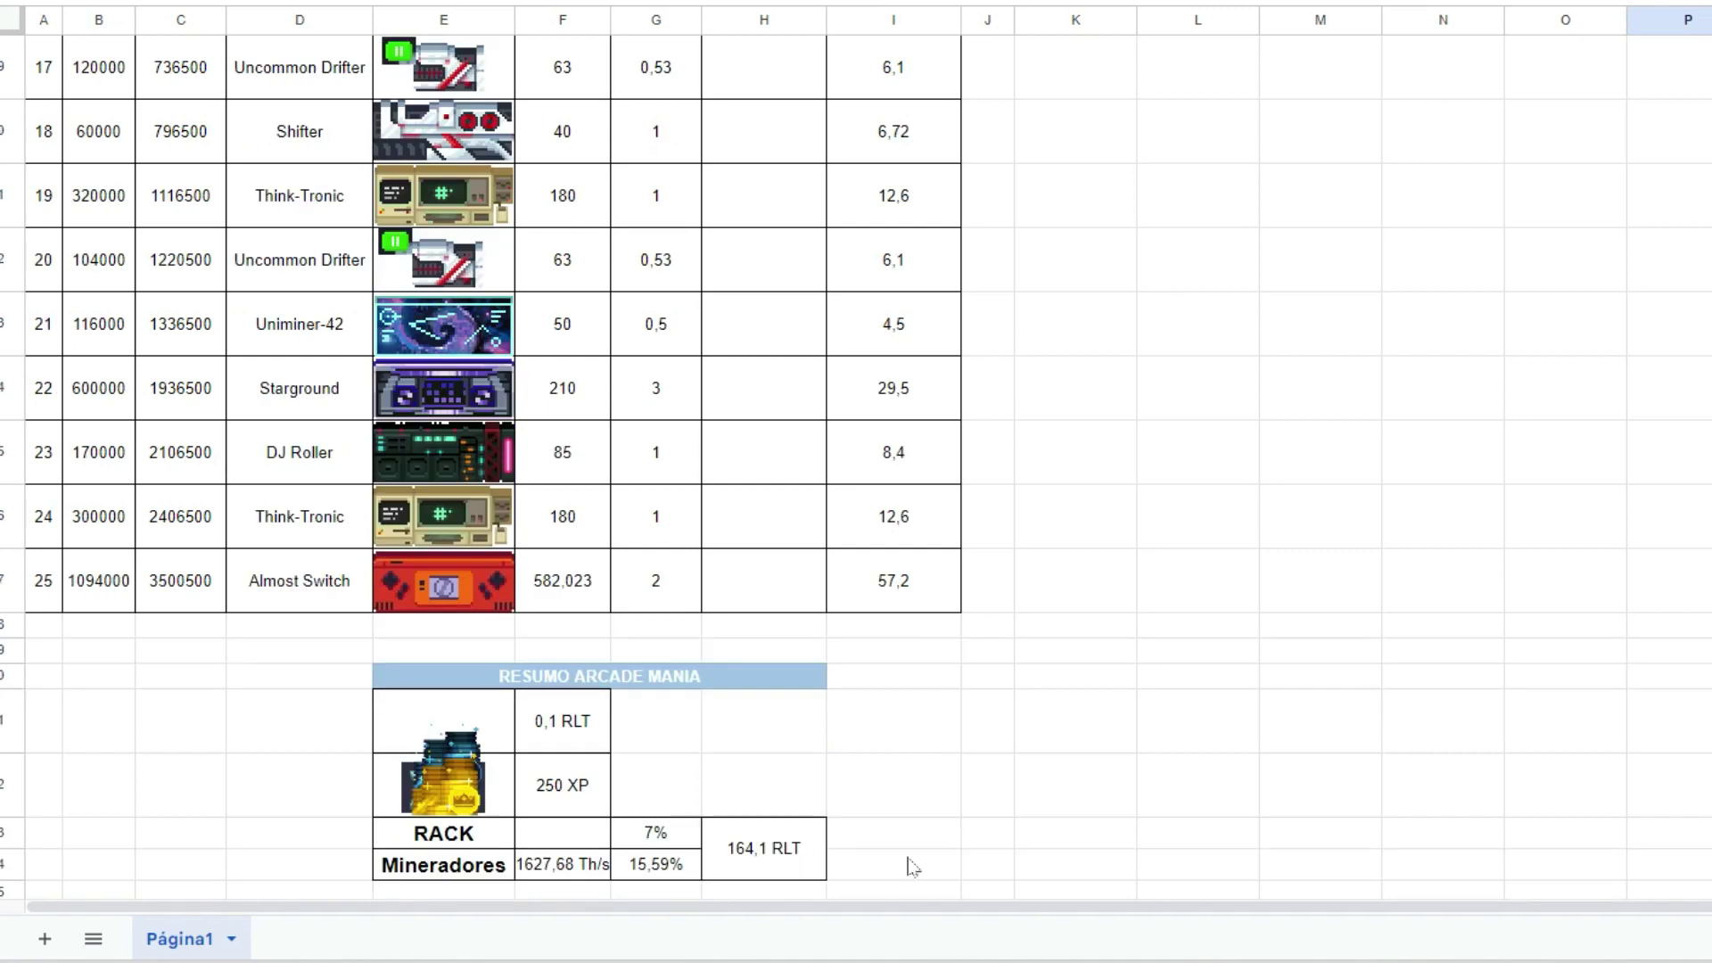
scroll(1467, 735, "up", 5)
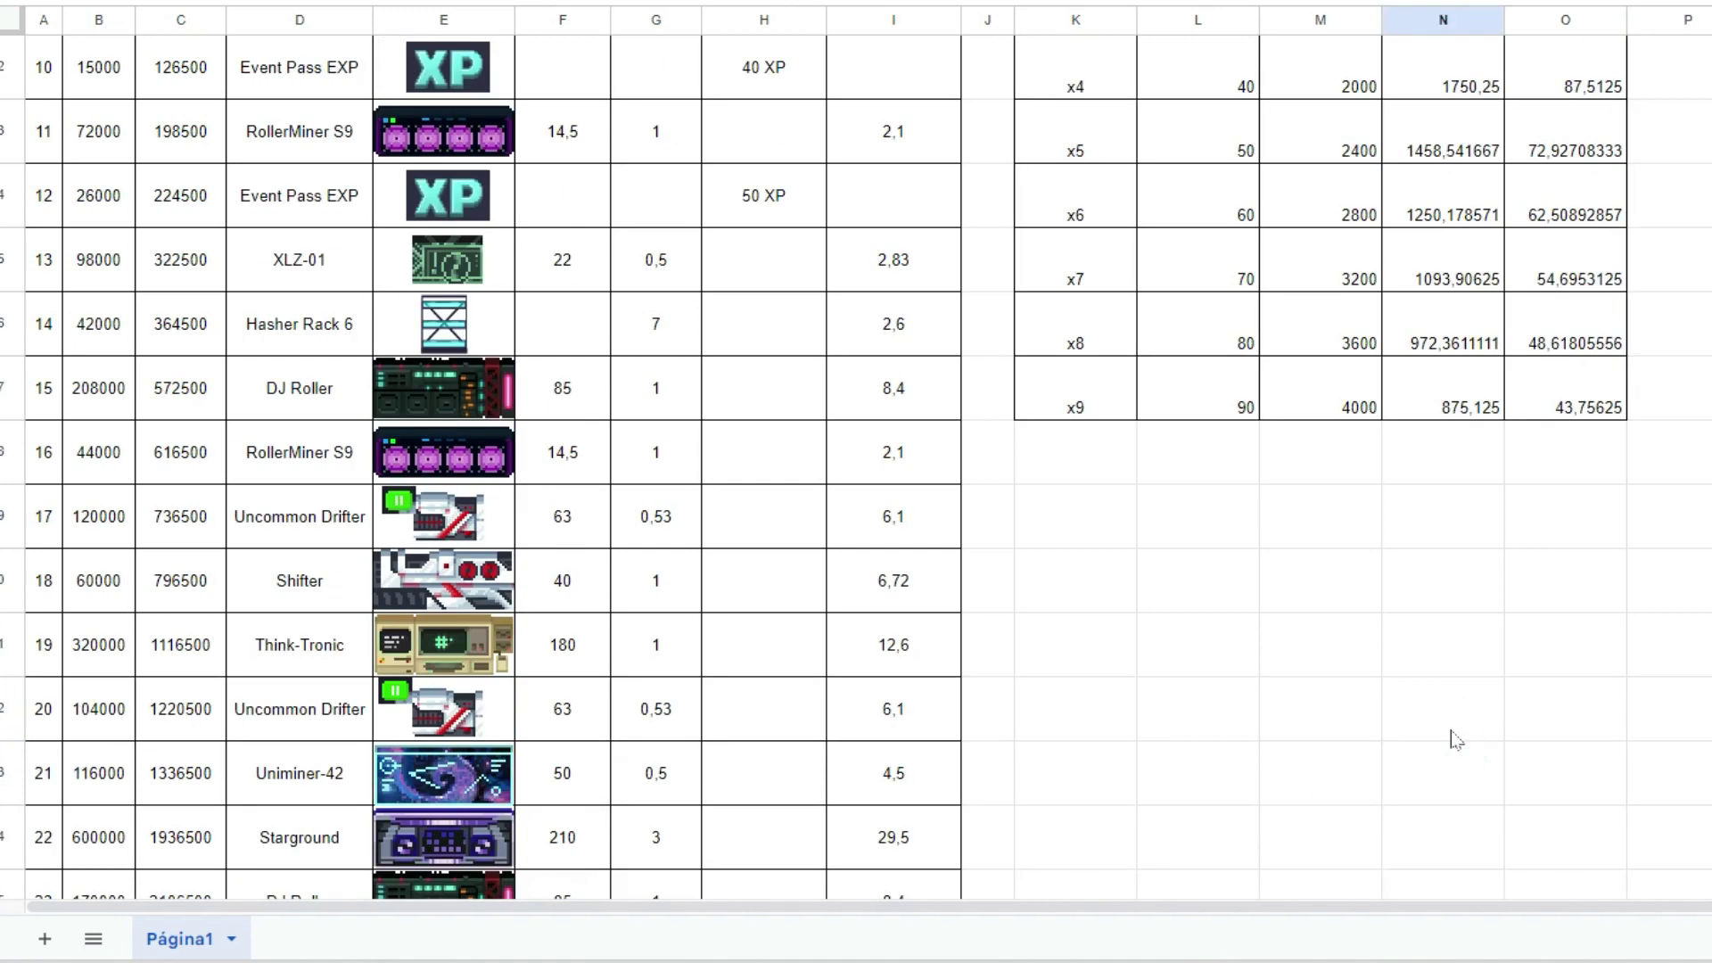
Examine the x0 row's points per RLT, RLT traded on the marketplace and fee paid.
scroll(1457, 740, "up", 5)
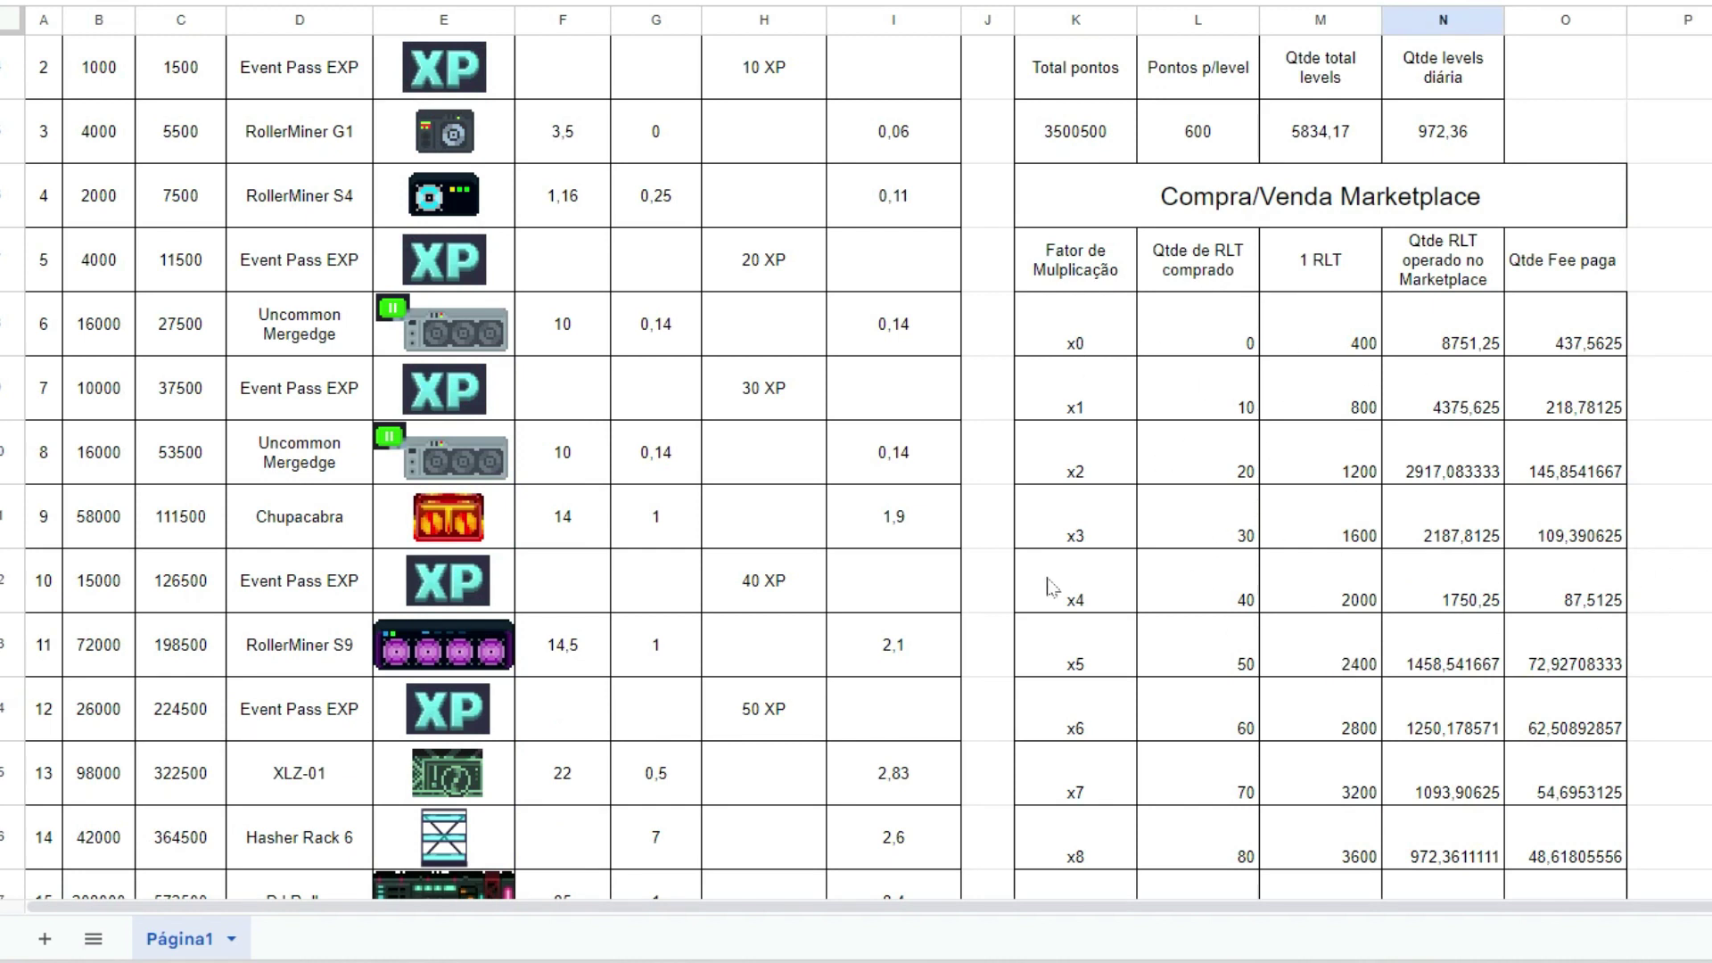
left_click(1058, 329)
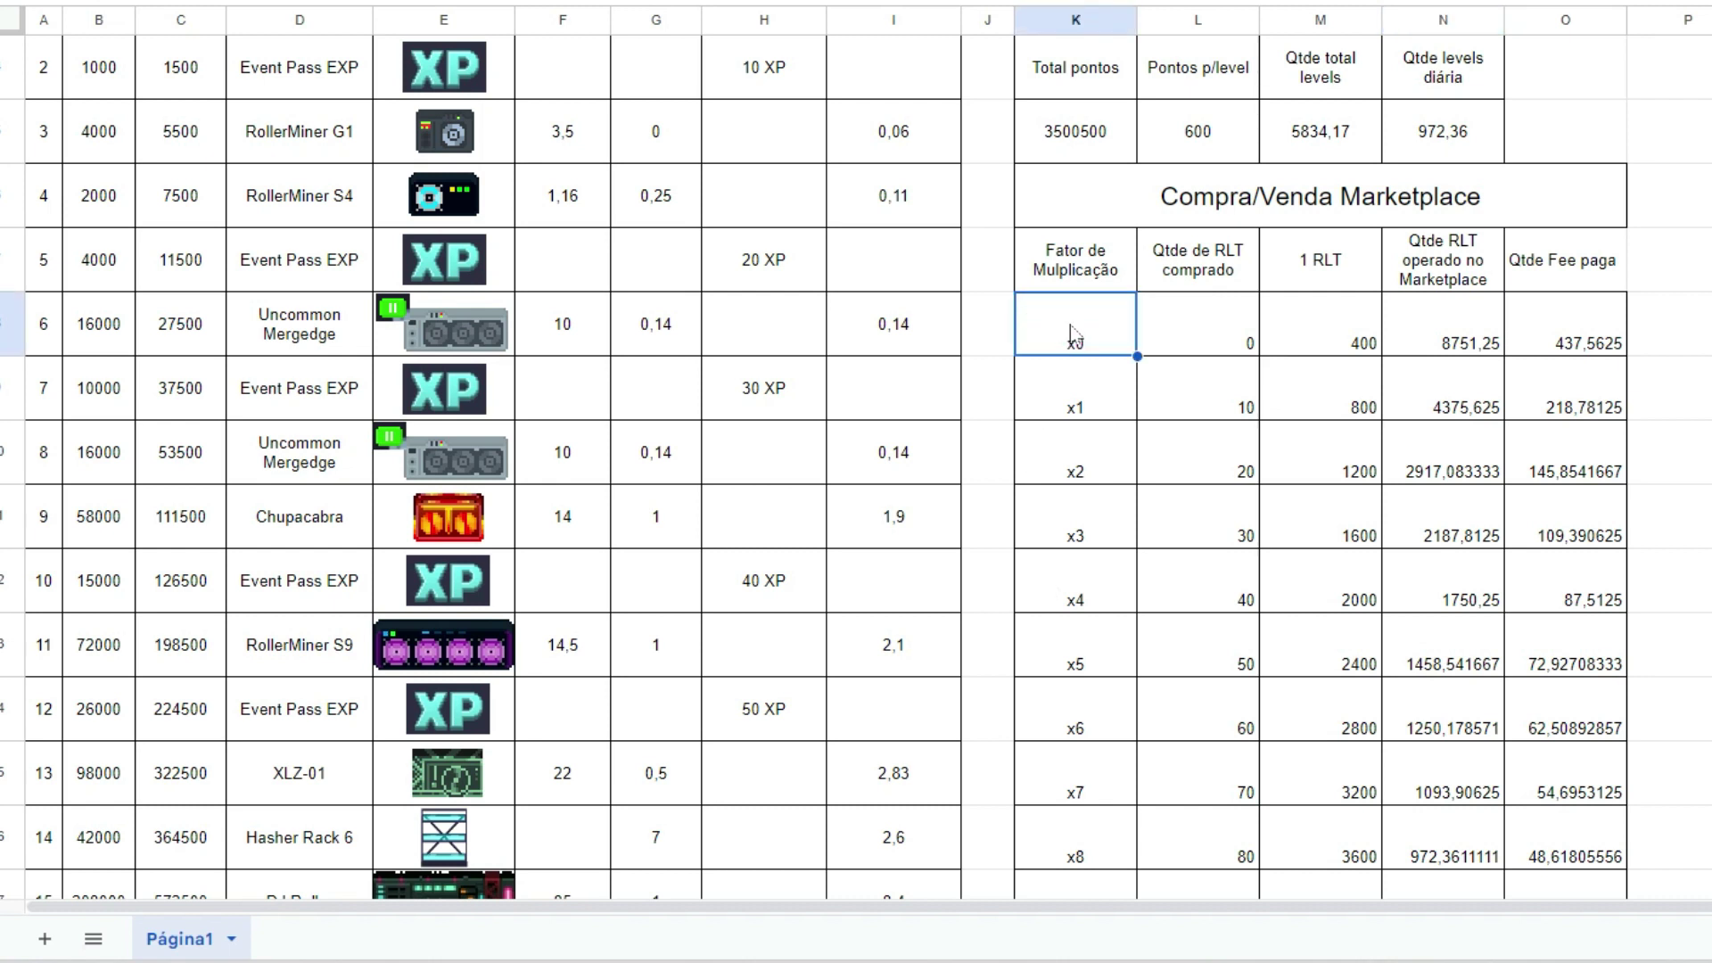
left_click(1326, 321)
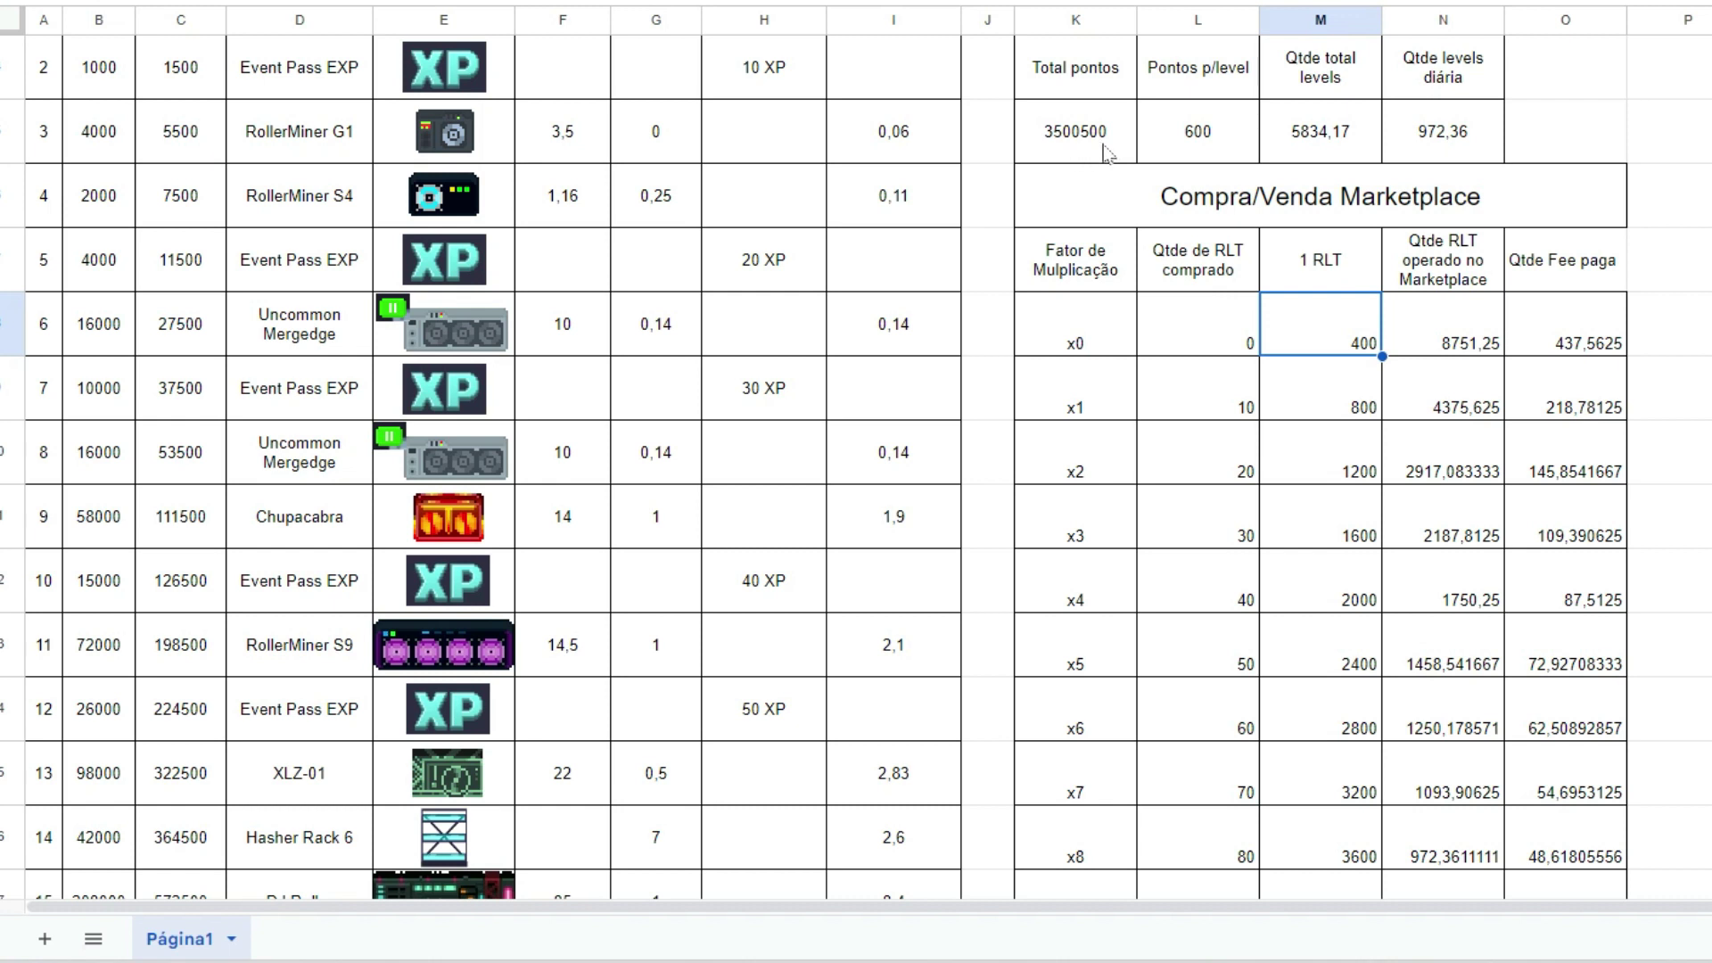
left_click(1423, 341)
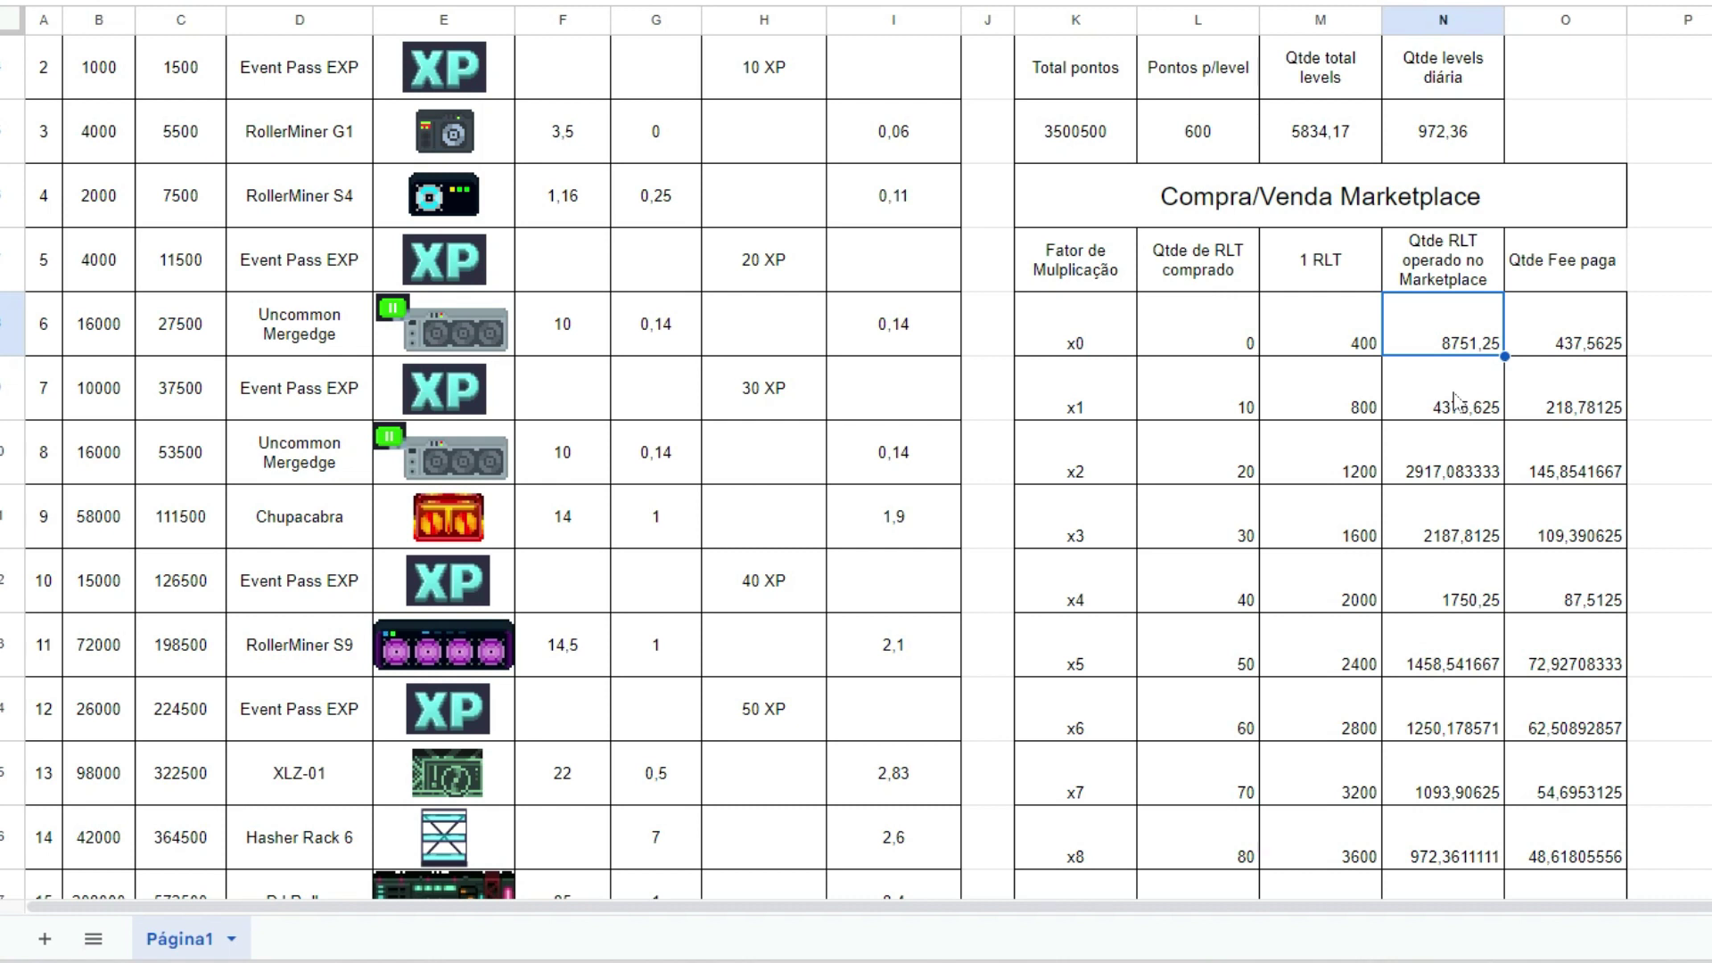
left_click(1431, 339)
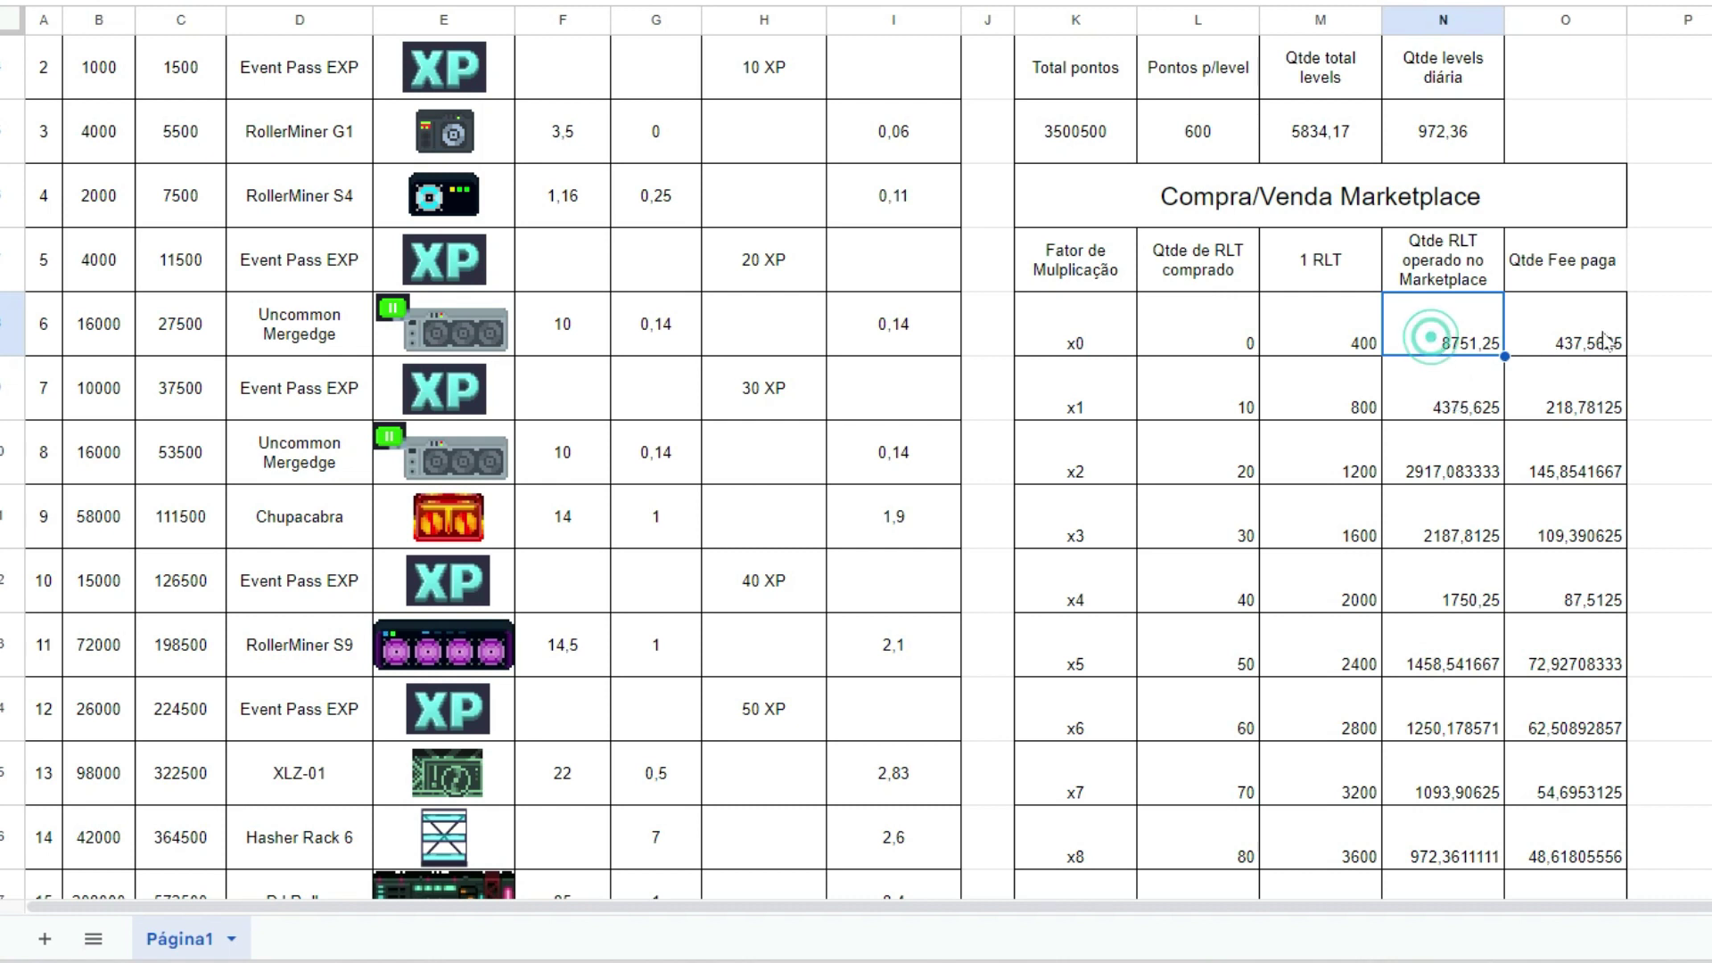
left_click(1596, 346)
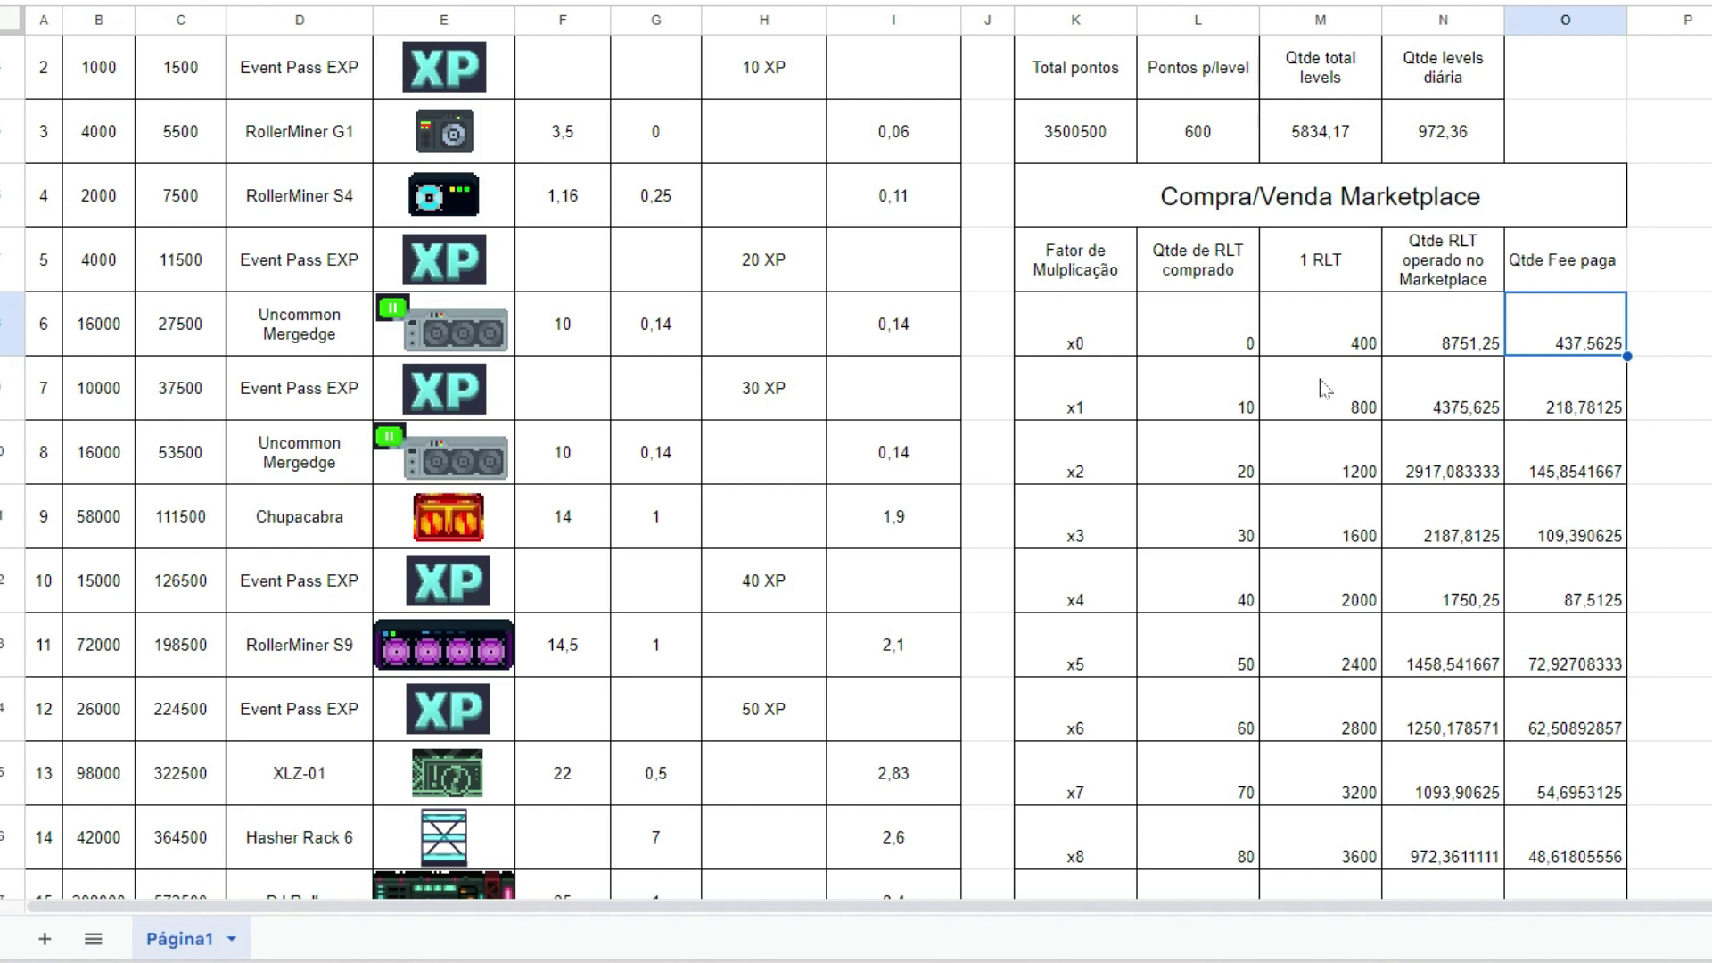
left_click(1108, 334)
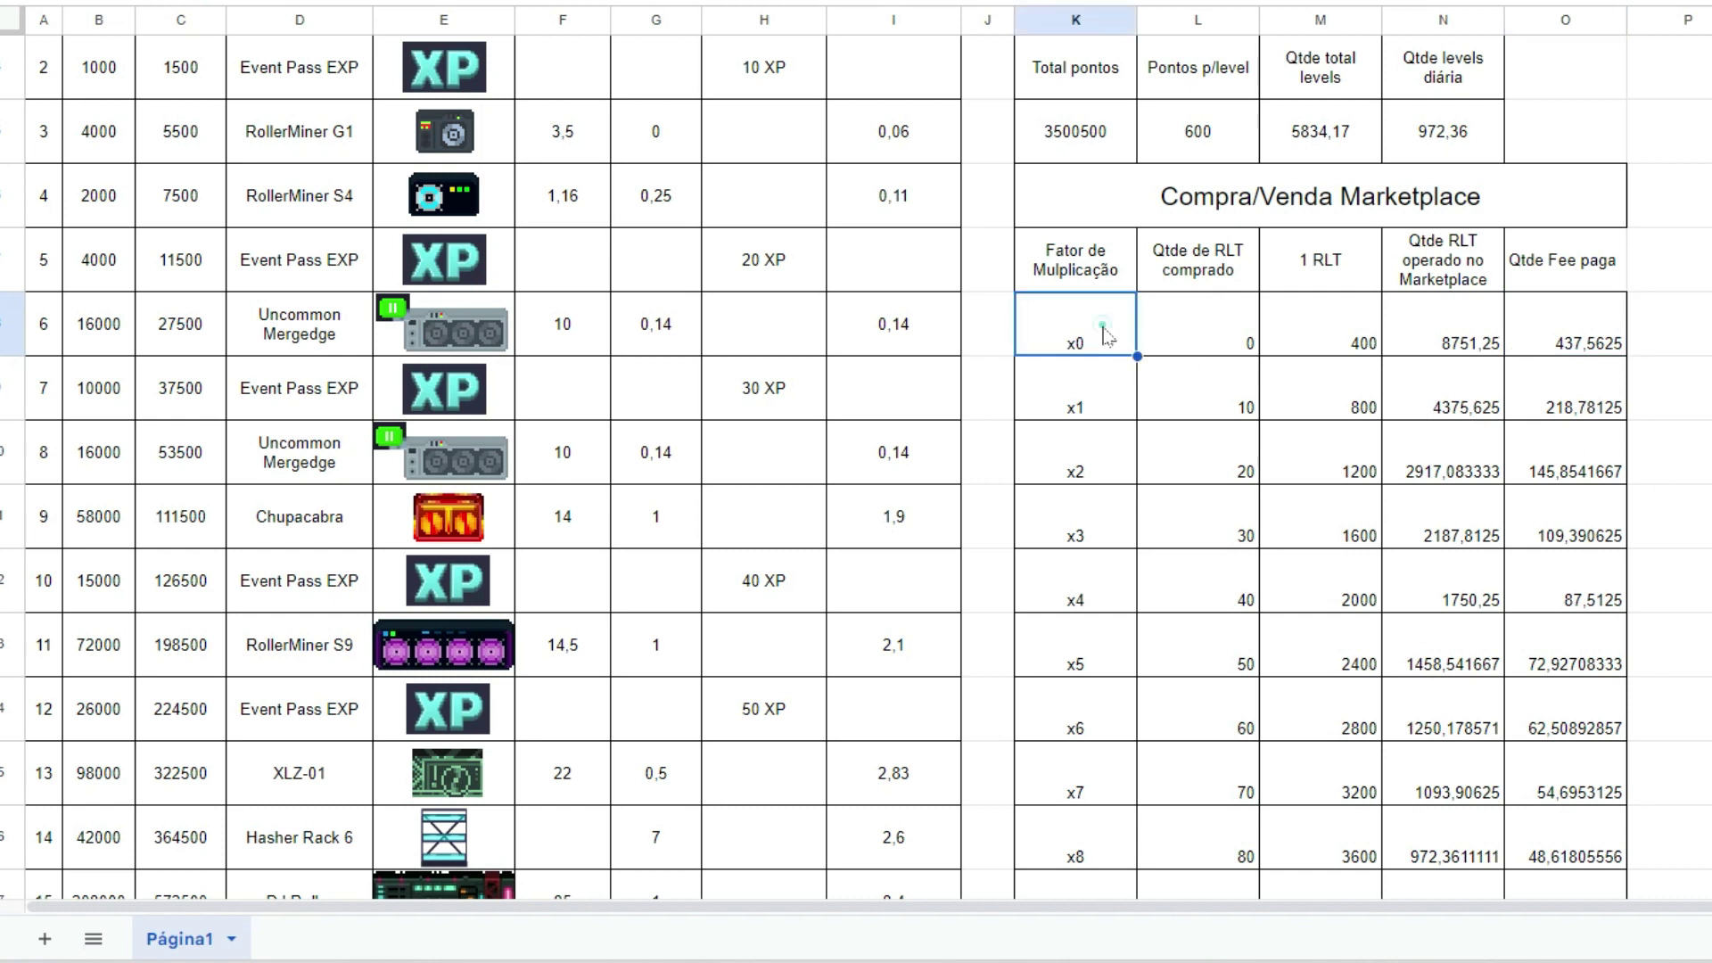
Inspect the x2 row's purchased RLT, points per RLT and fee paid in the Compra/Venda Marketplace table.
scroll(856, 464, "down", 3)
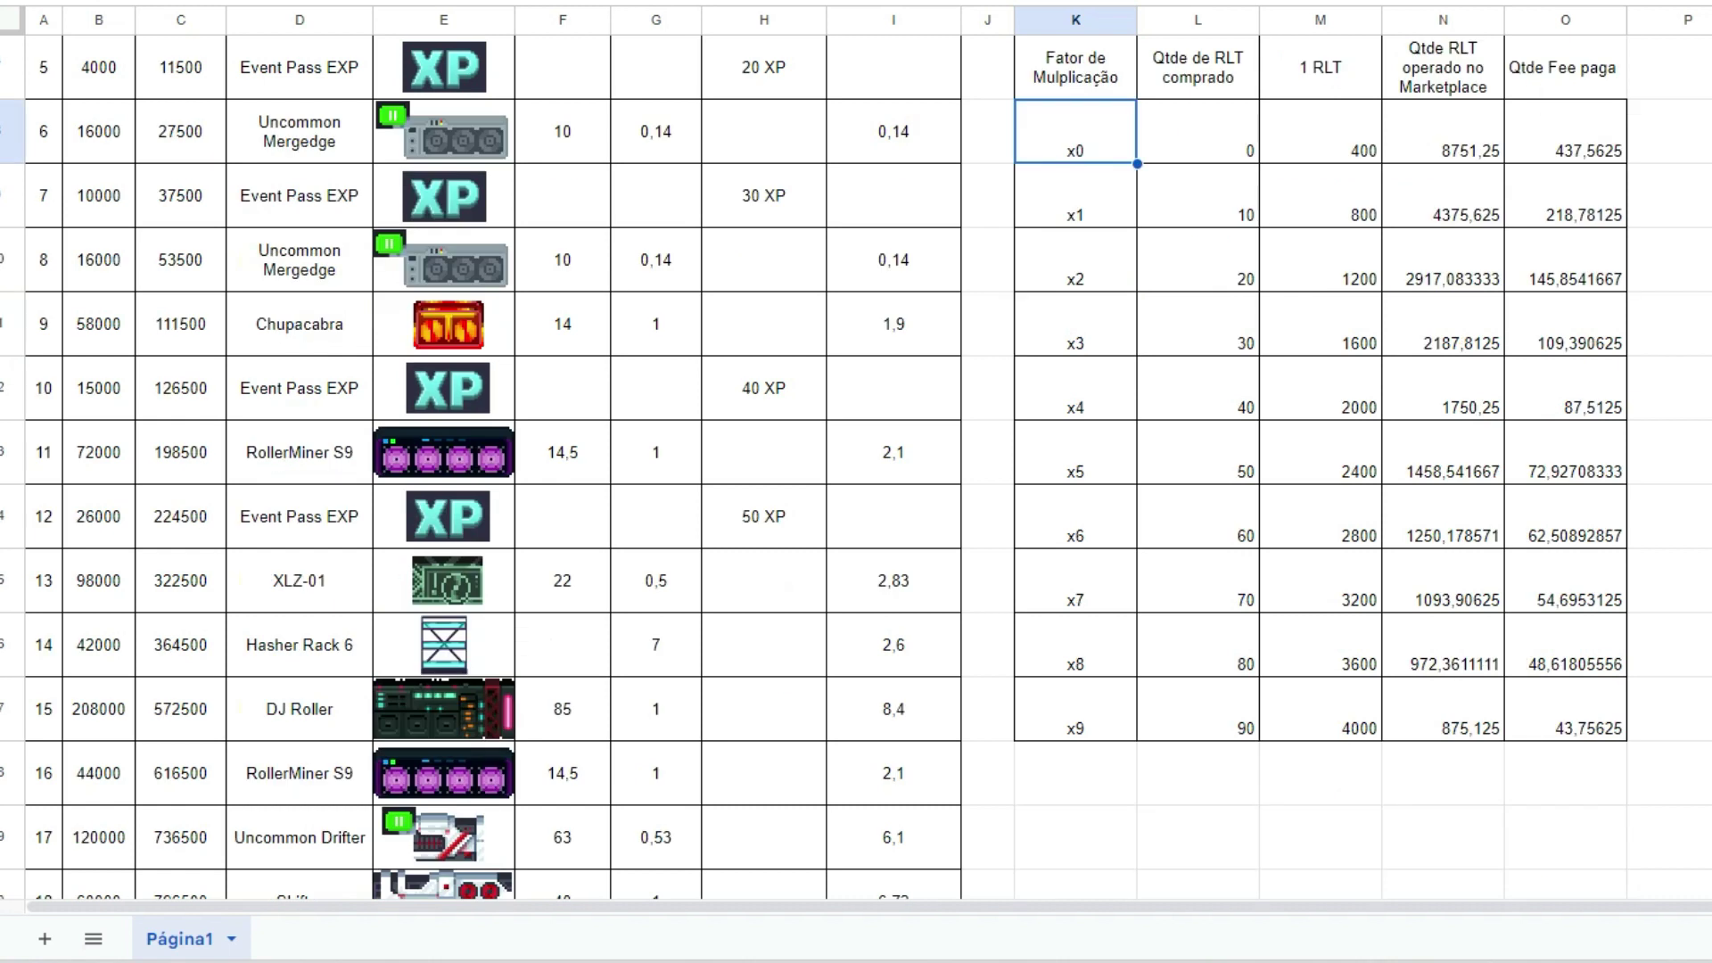
left_click(1221, 278)
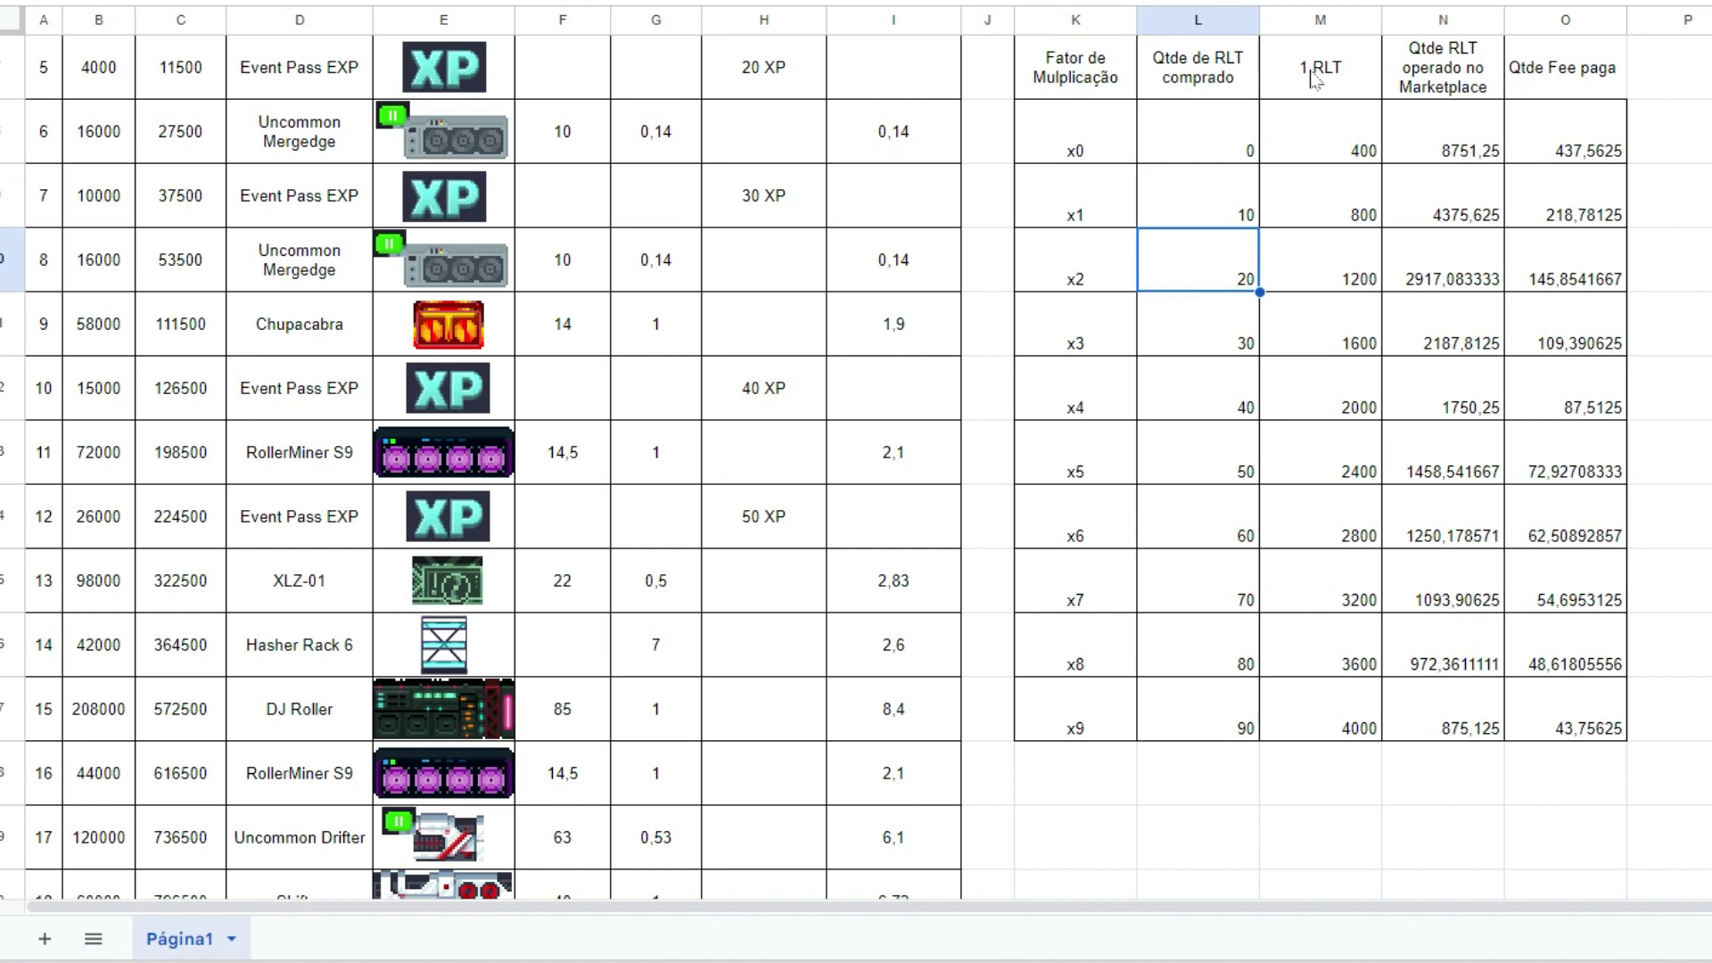
left_click(1330, 267)
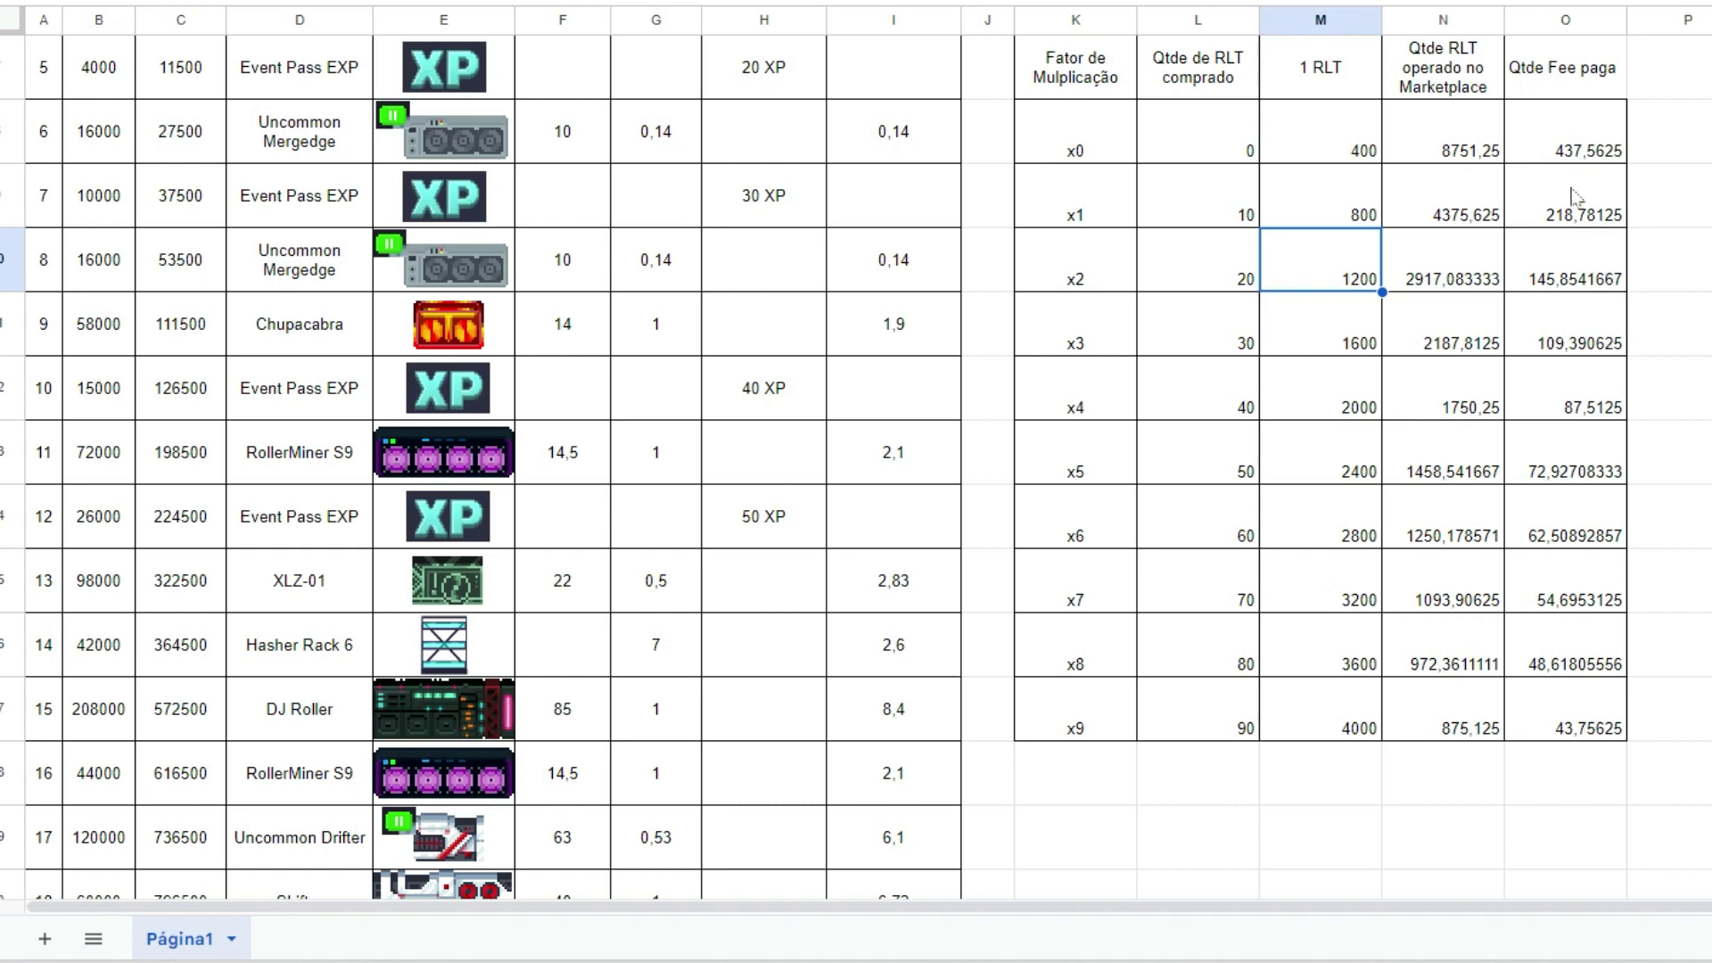
left_click(1575, 268)
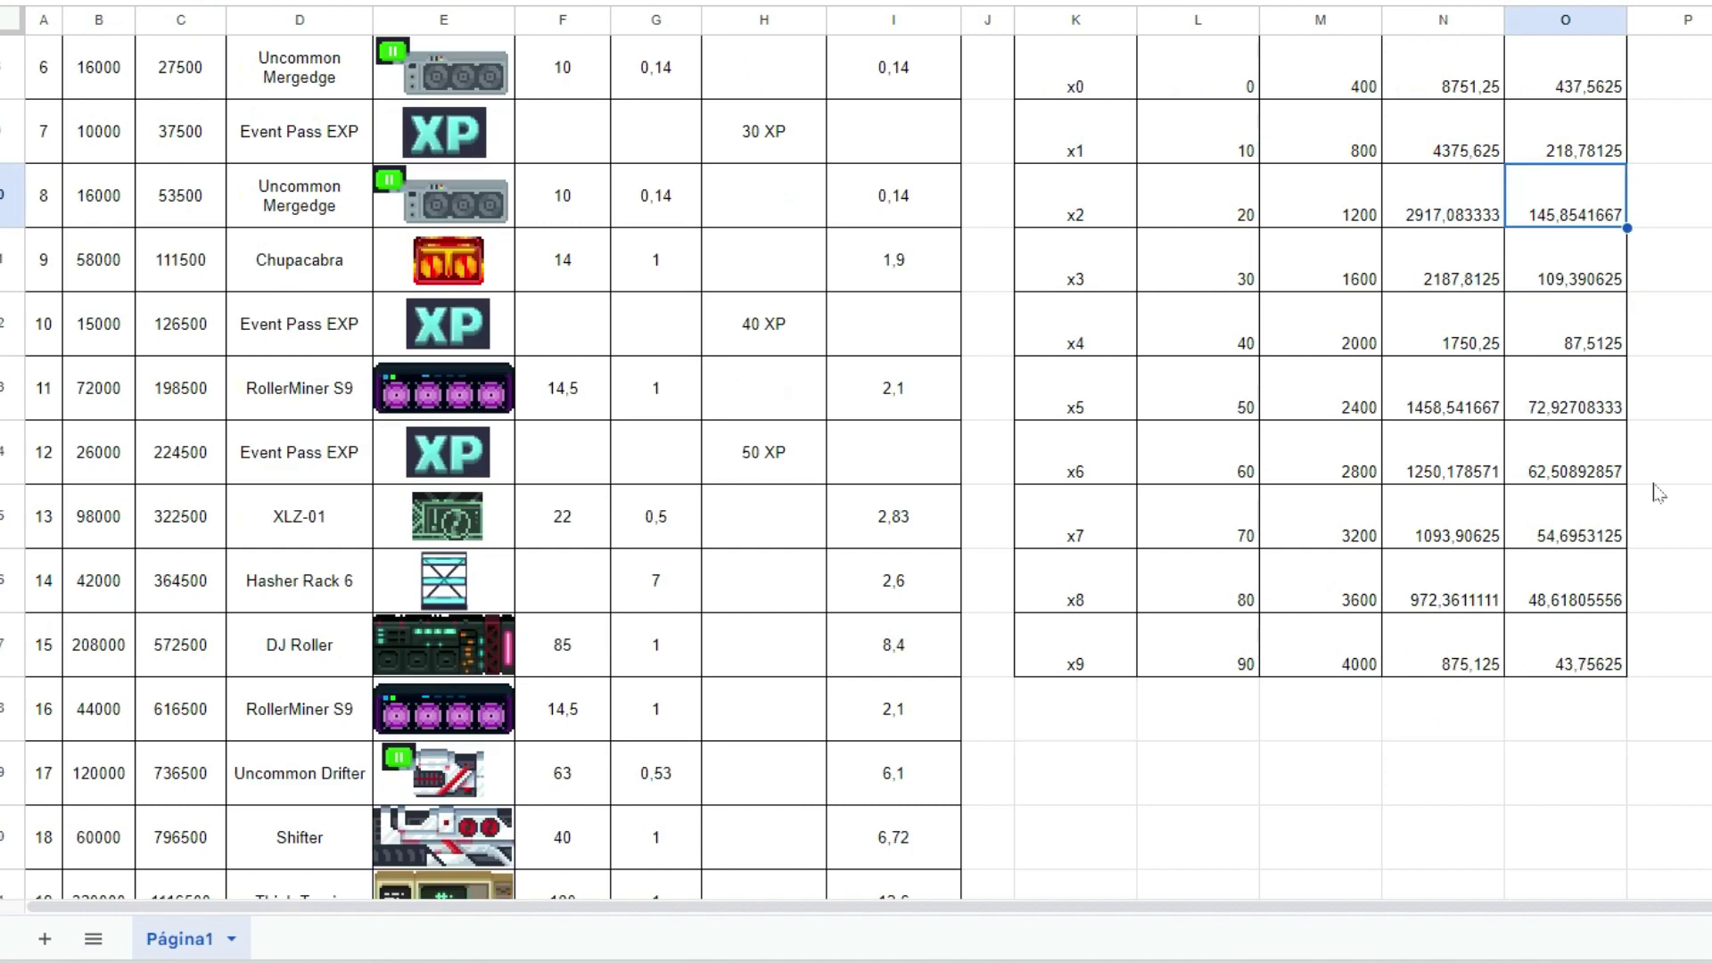
Check the miners' and rack's bonus percentages in the RESUMO ARCADE MANIA block.
scroll(1654, 491, "down", 5)
scroll(892, 767, "down", 1)
scroll(885, 761, "down", 3)
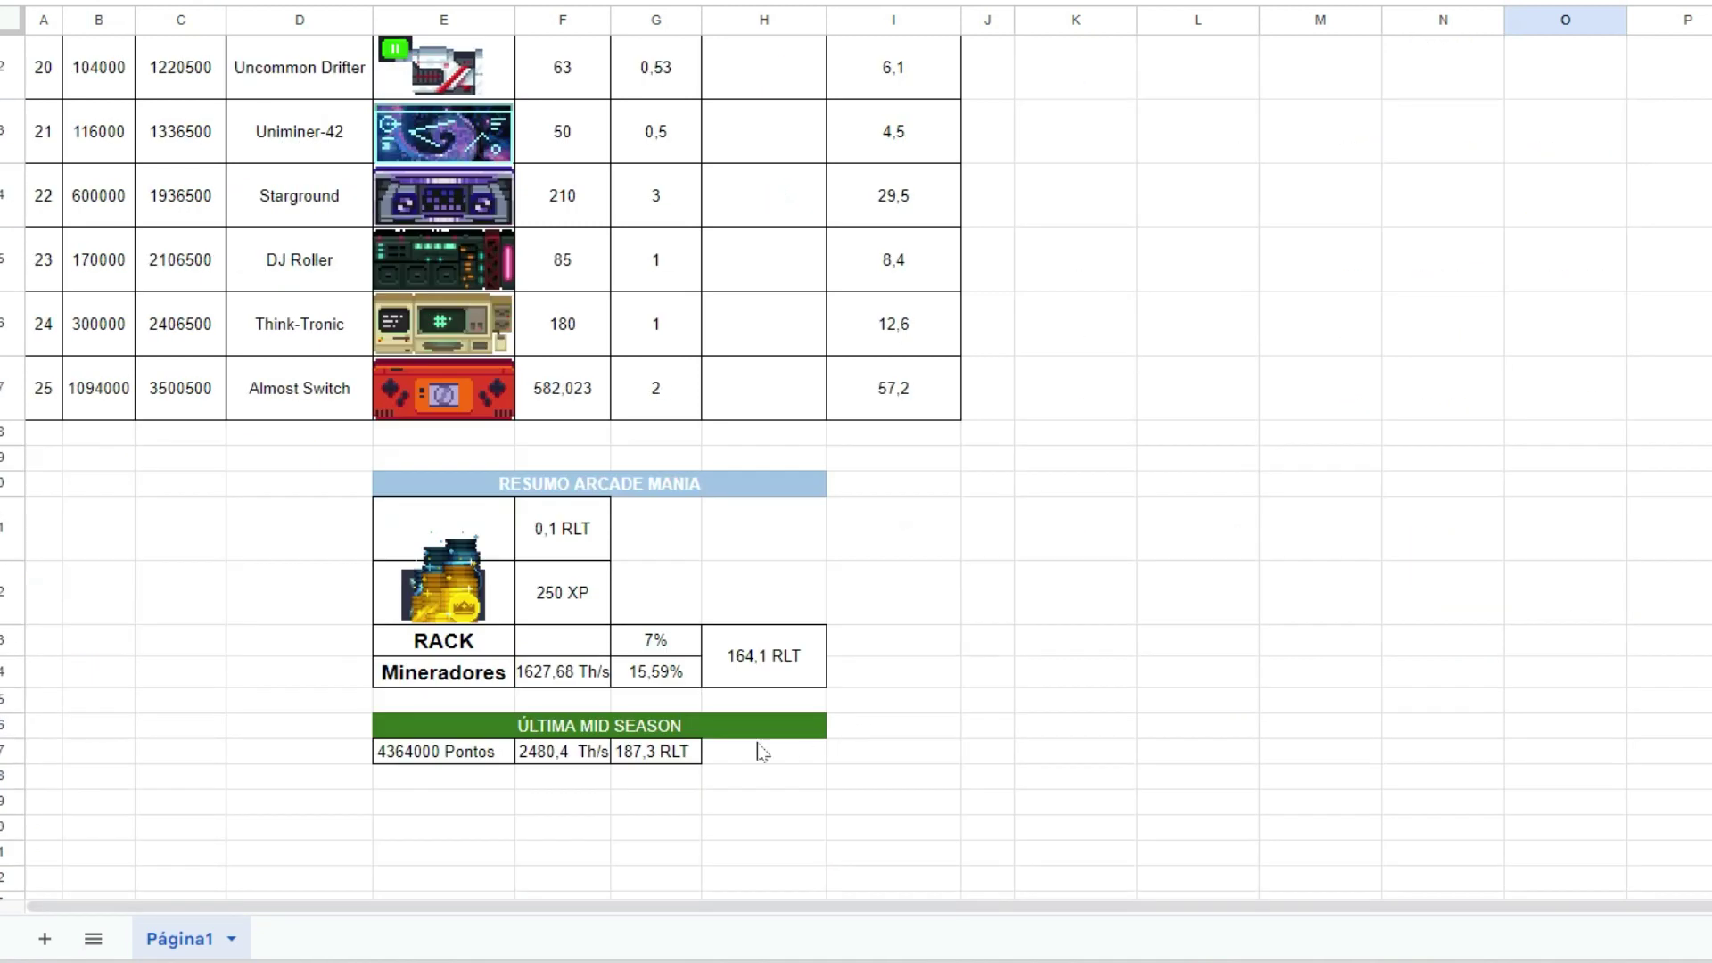
left_click(652, 680)
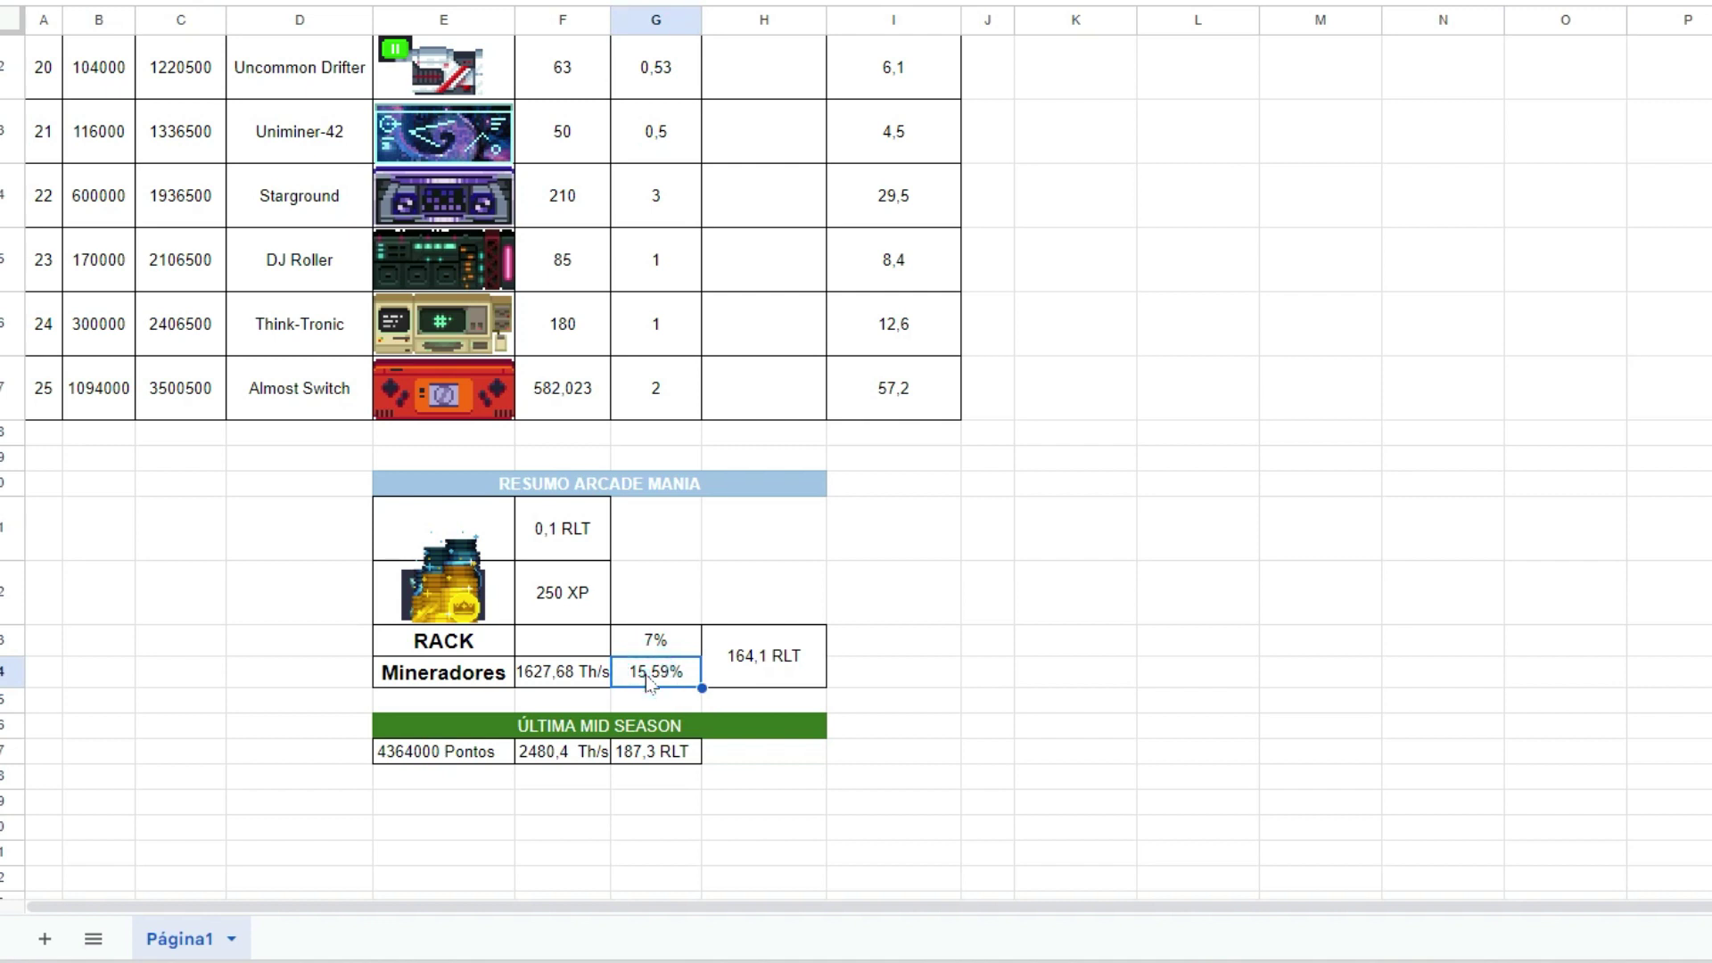
left_click(656, 640)
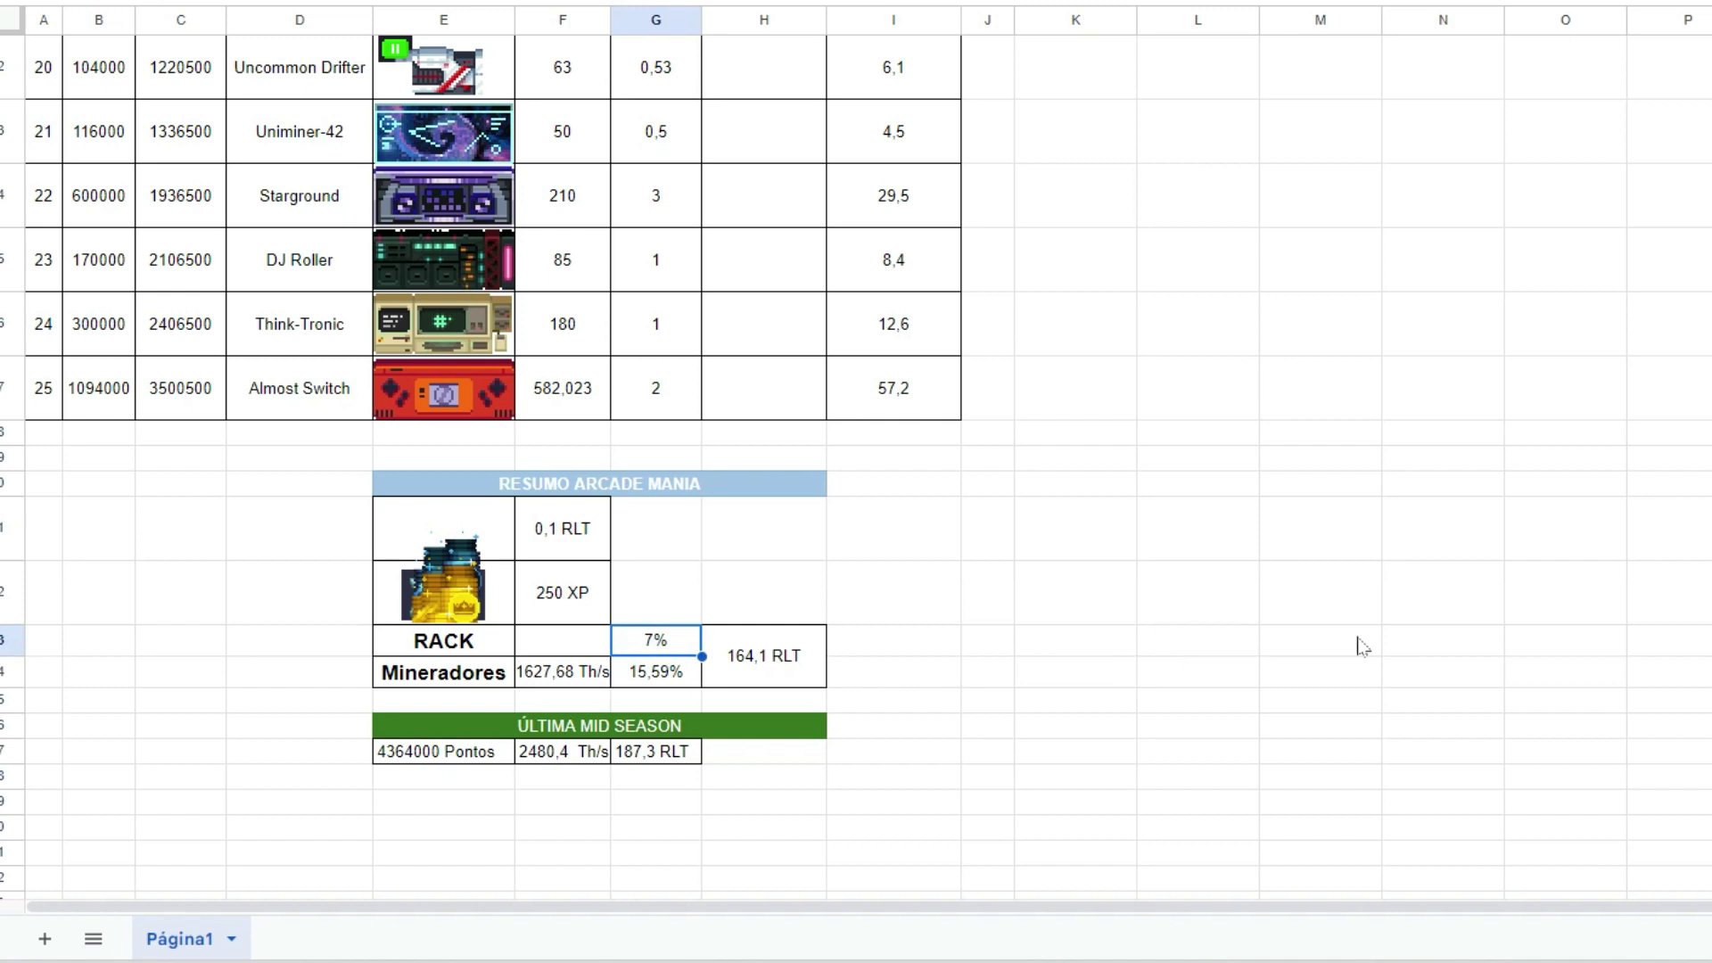
Weigh the x2 row's purchased RLT, marketplace RLT and fee paid against the rewards in the RESUMO ARCADE MANIA block.
scroll(1362, 646, "up", 10)
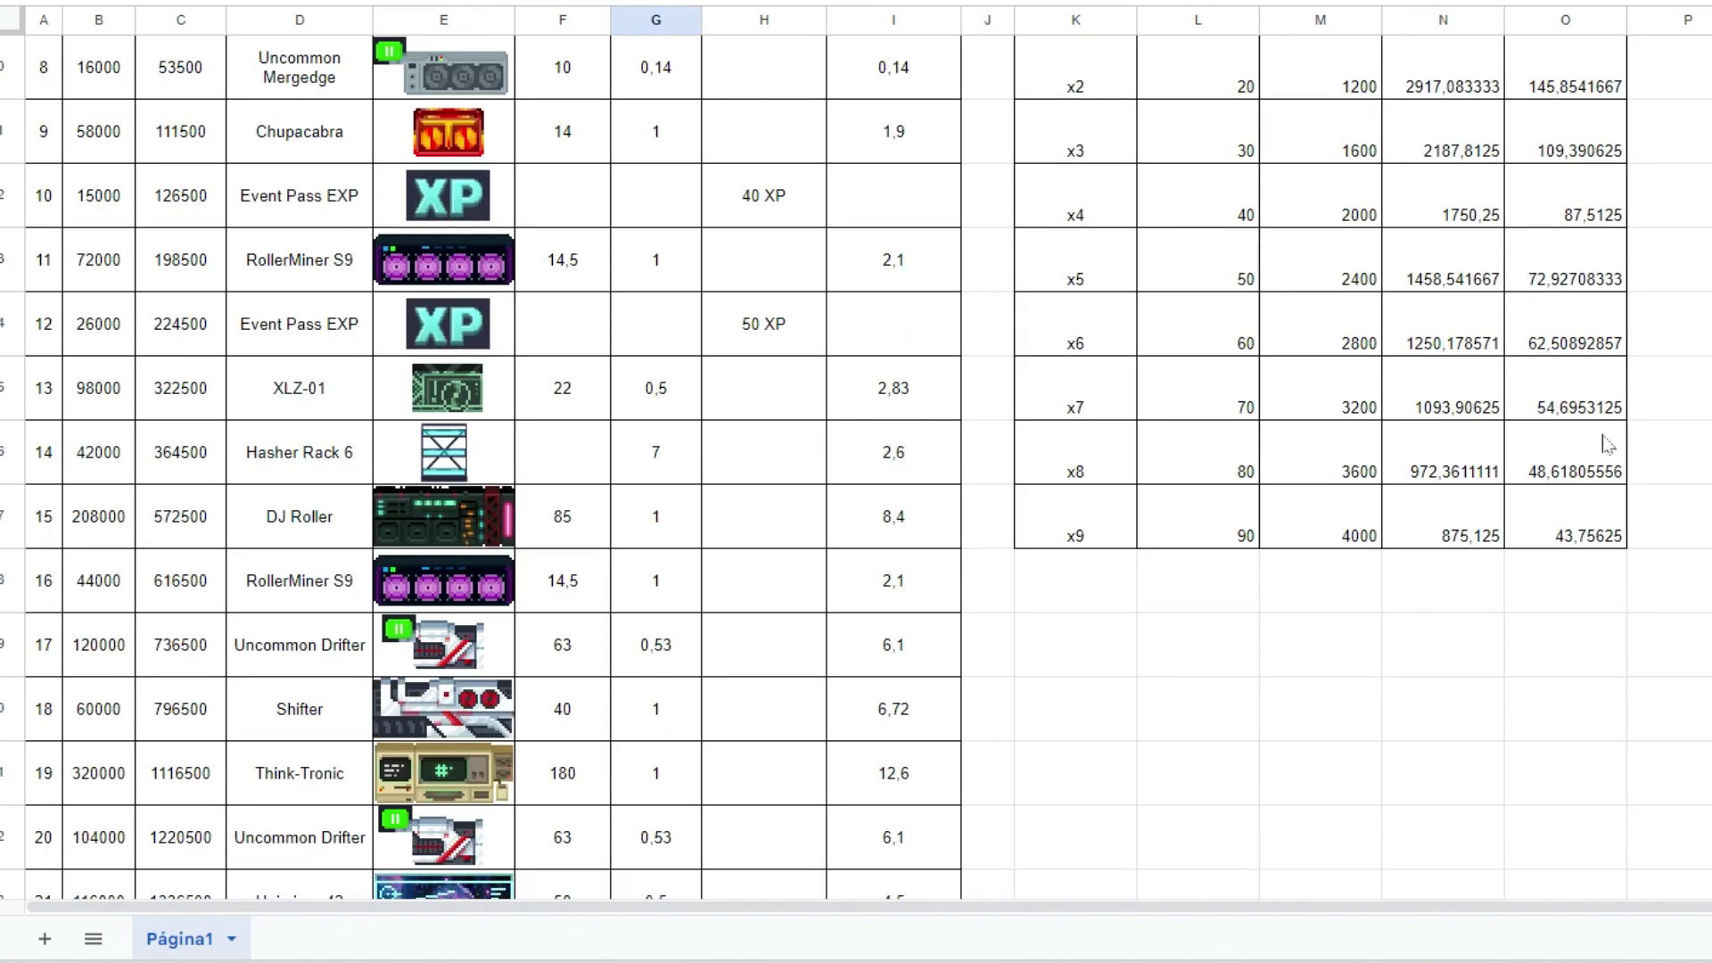
scroll(1307, 527, "down", 8)
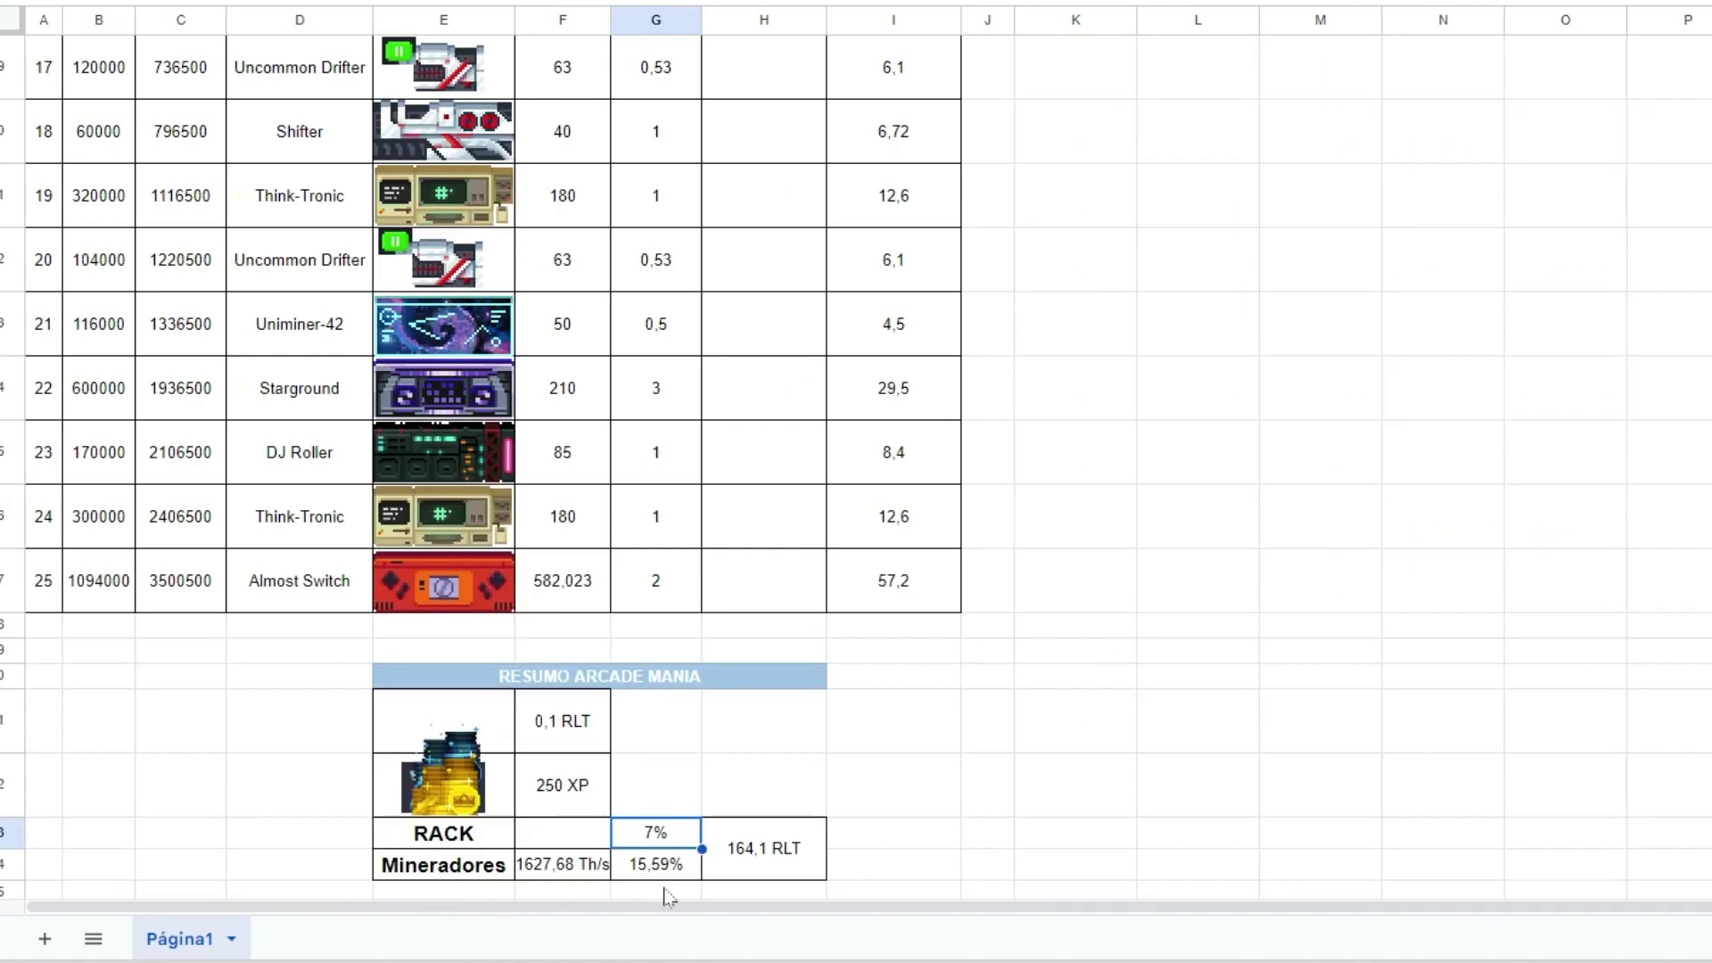
scroll(1409, 580, "up", 4)
scroll(1412, 584, "up", 5)
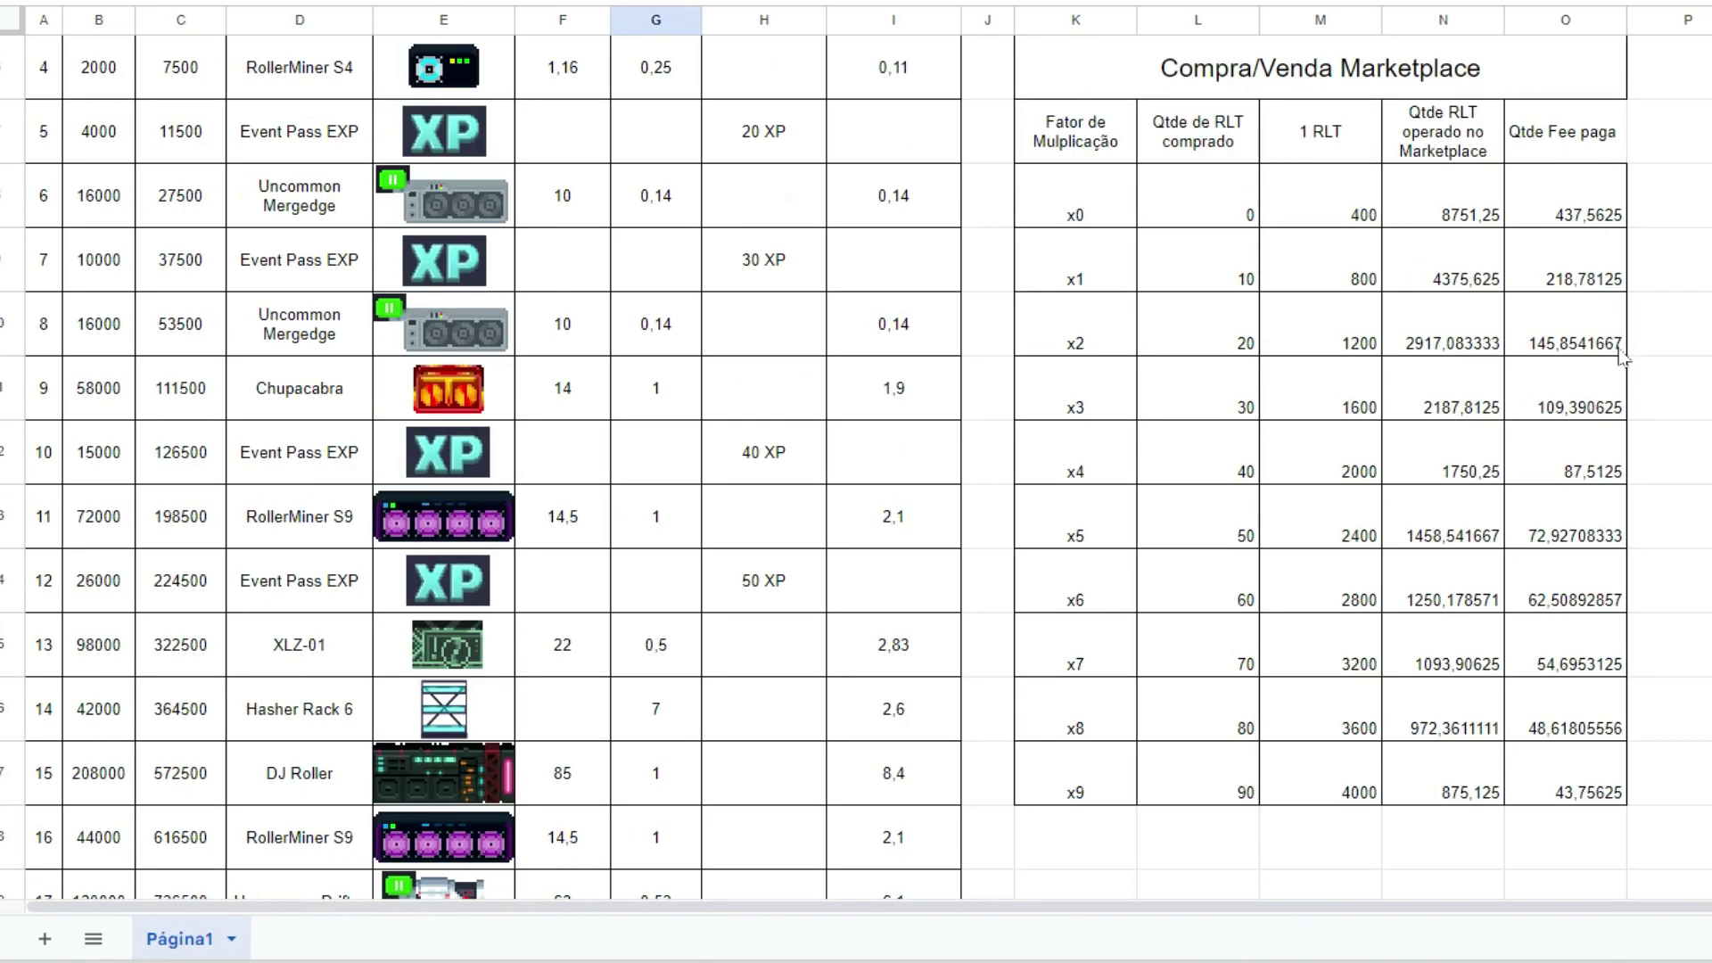
left_click(1222, 348)
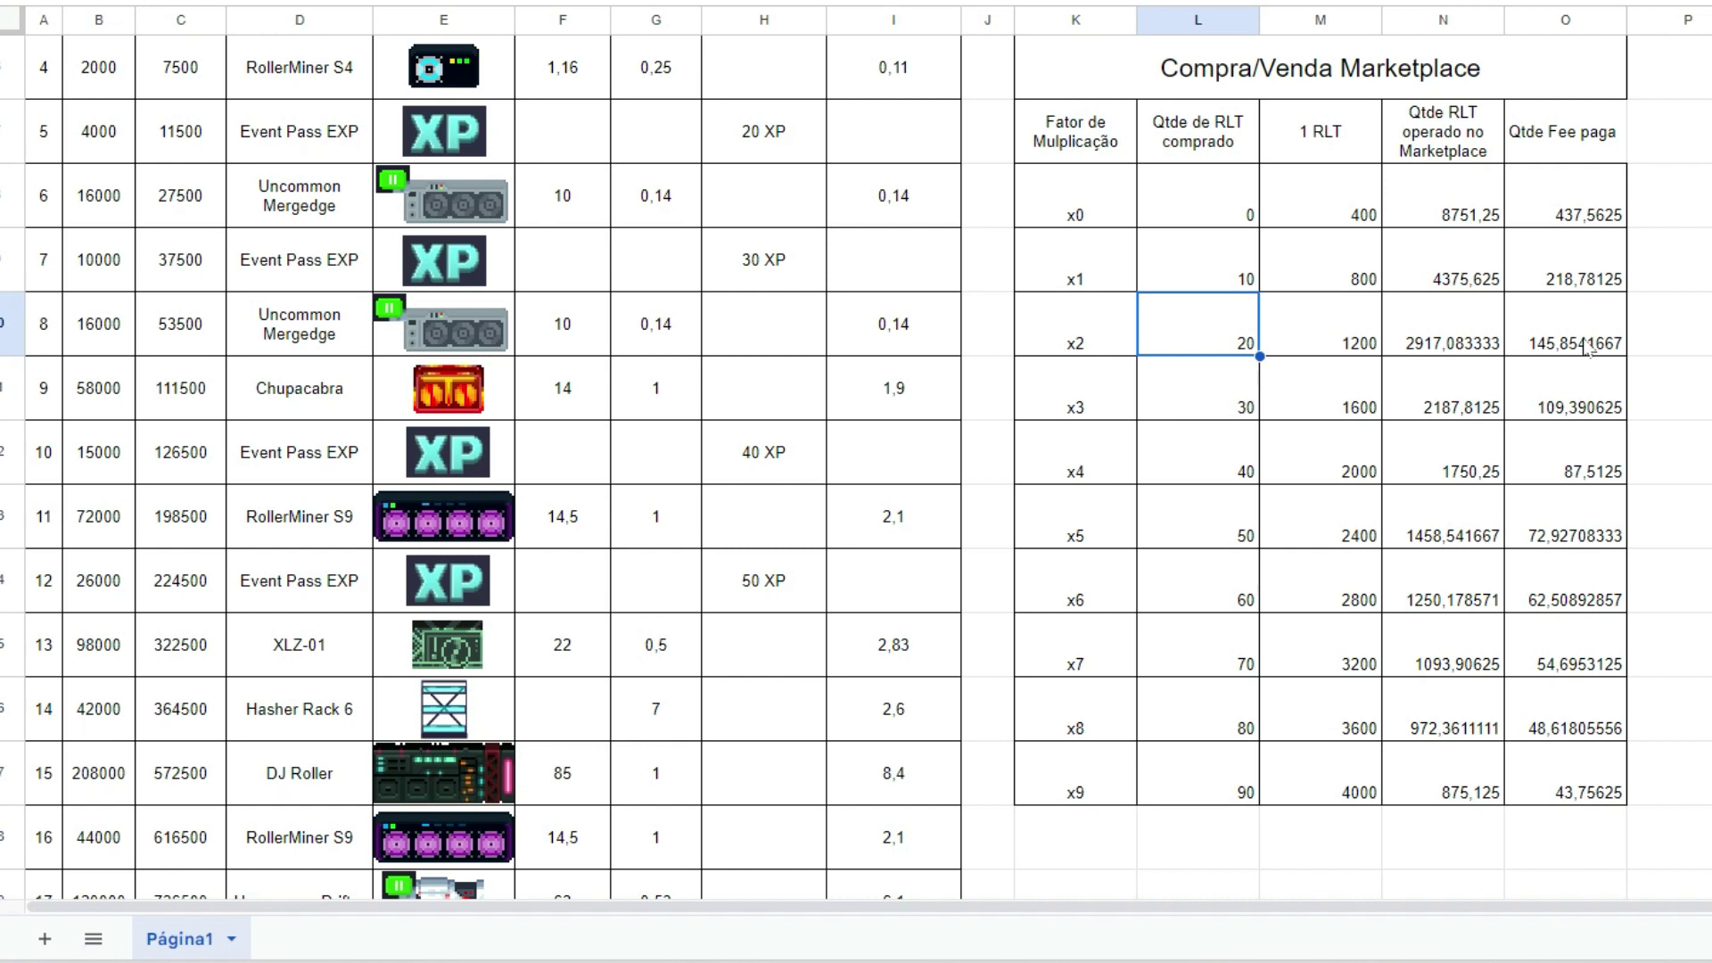
left_click(1668, 452)
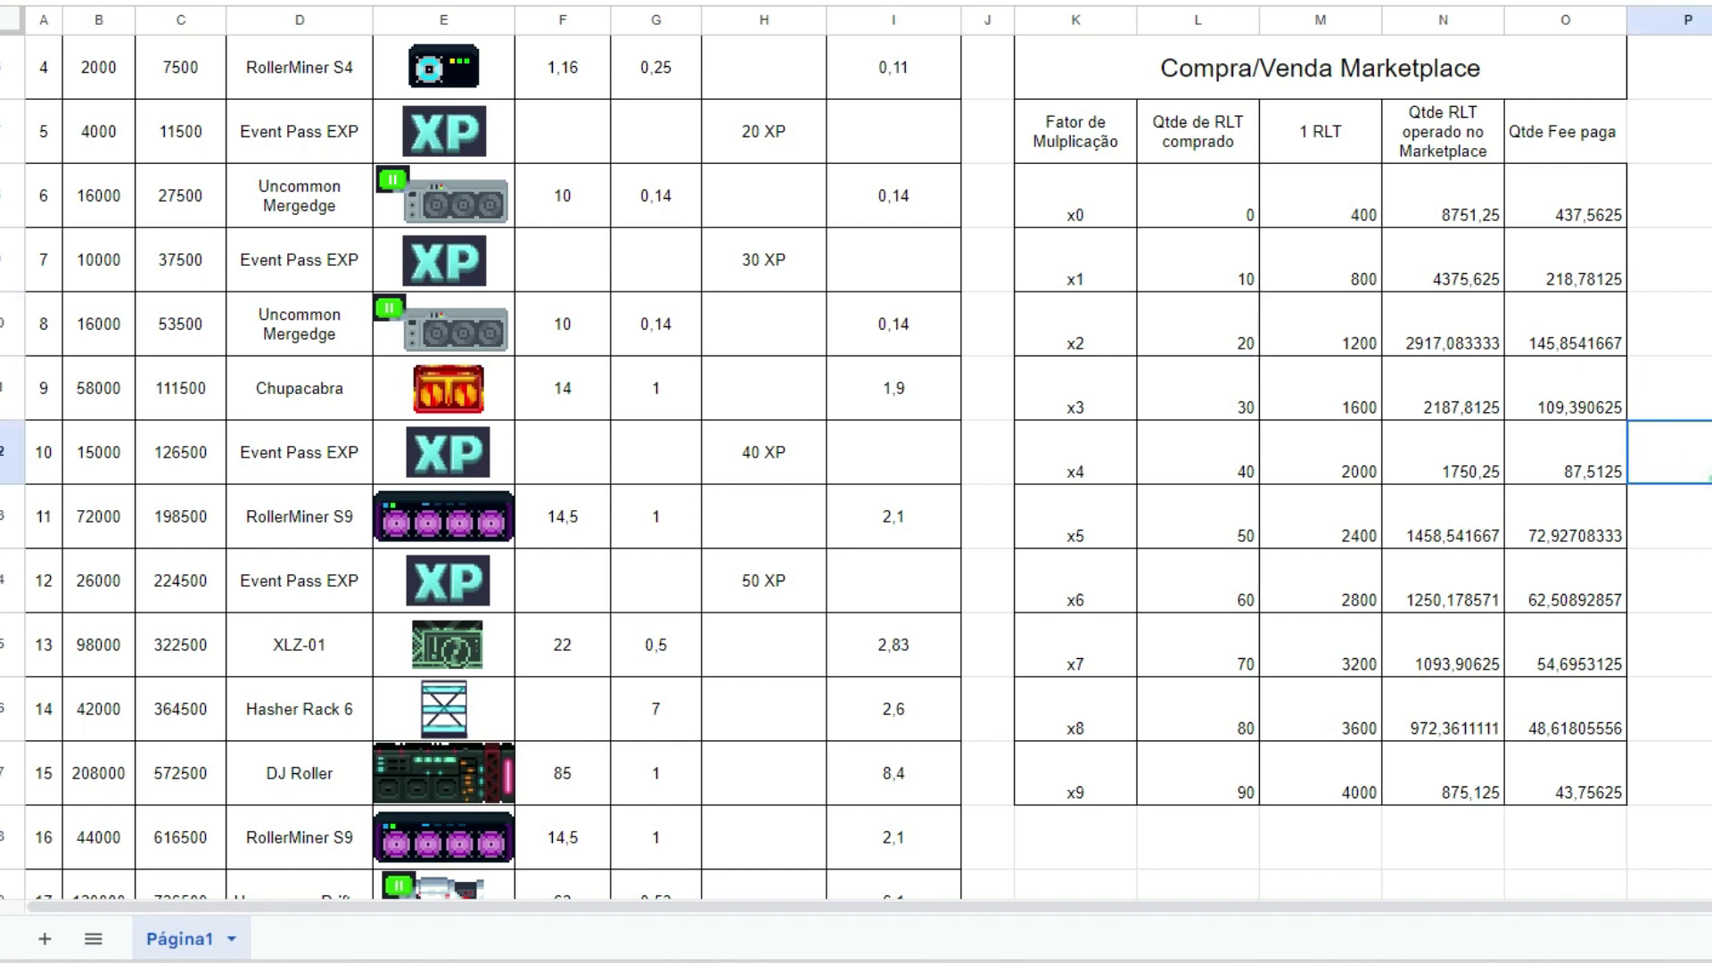
left_click(1210, 335)
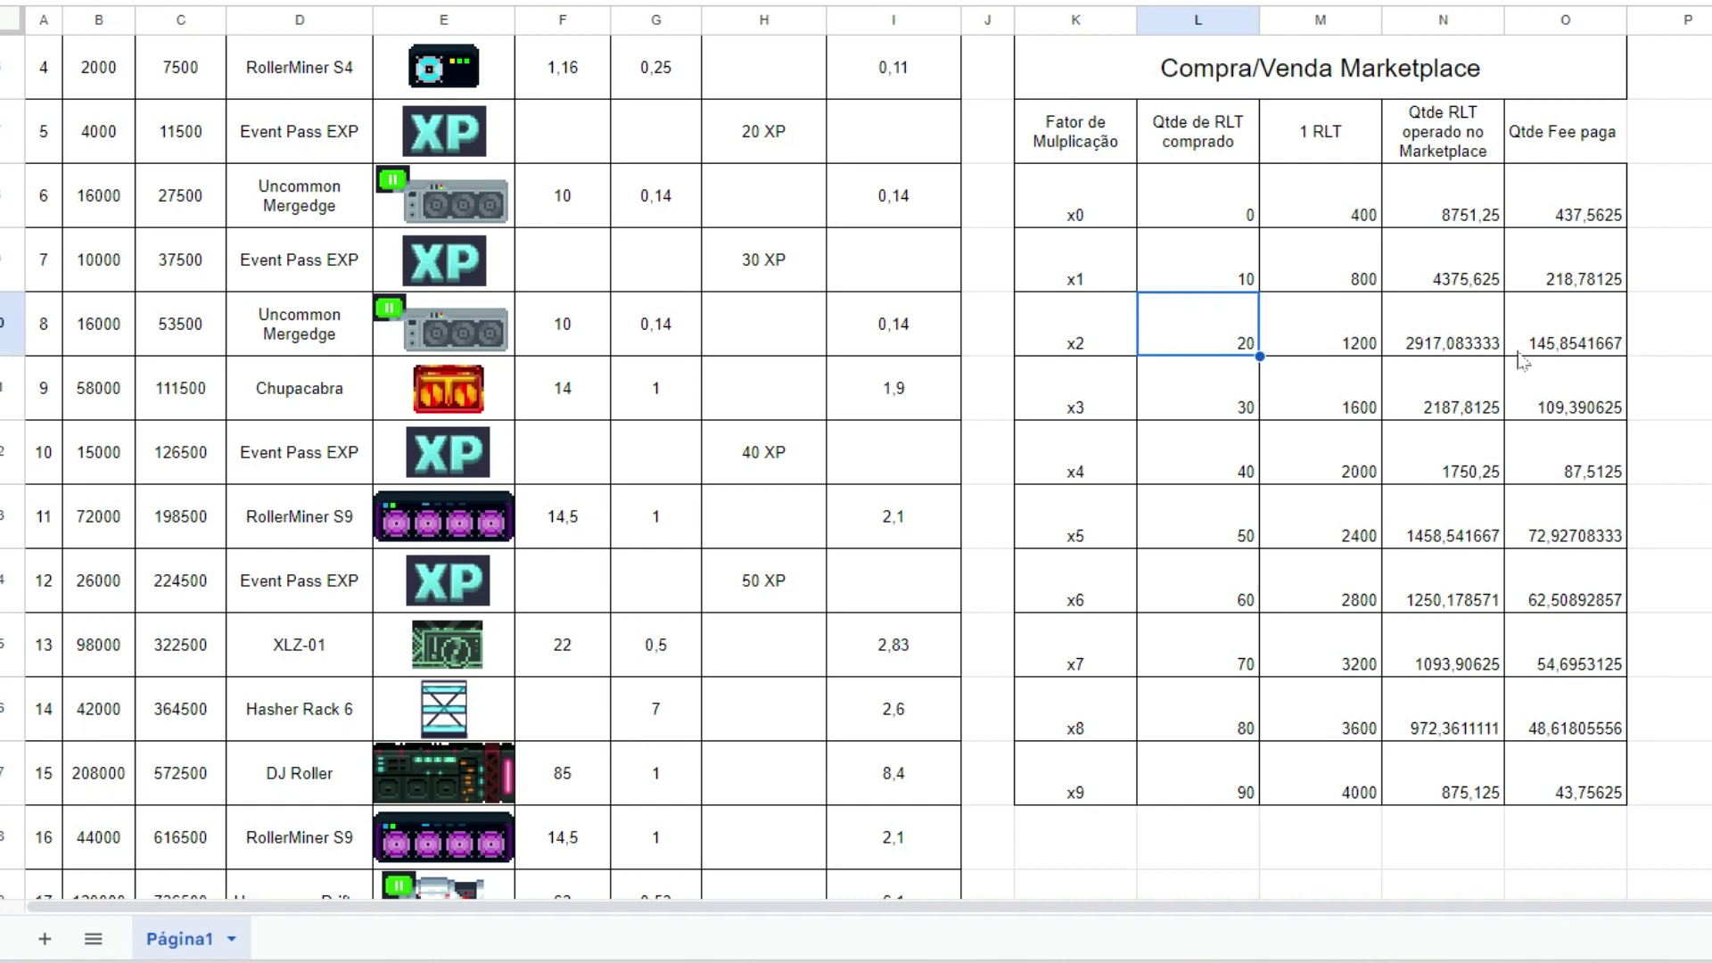
left_click(1460, 341)
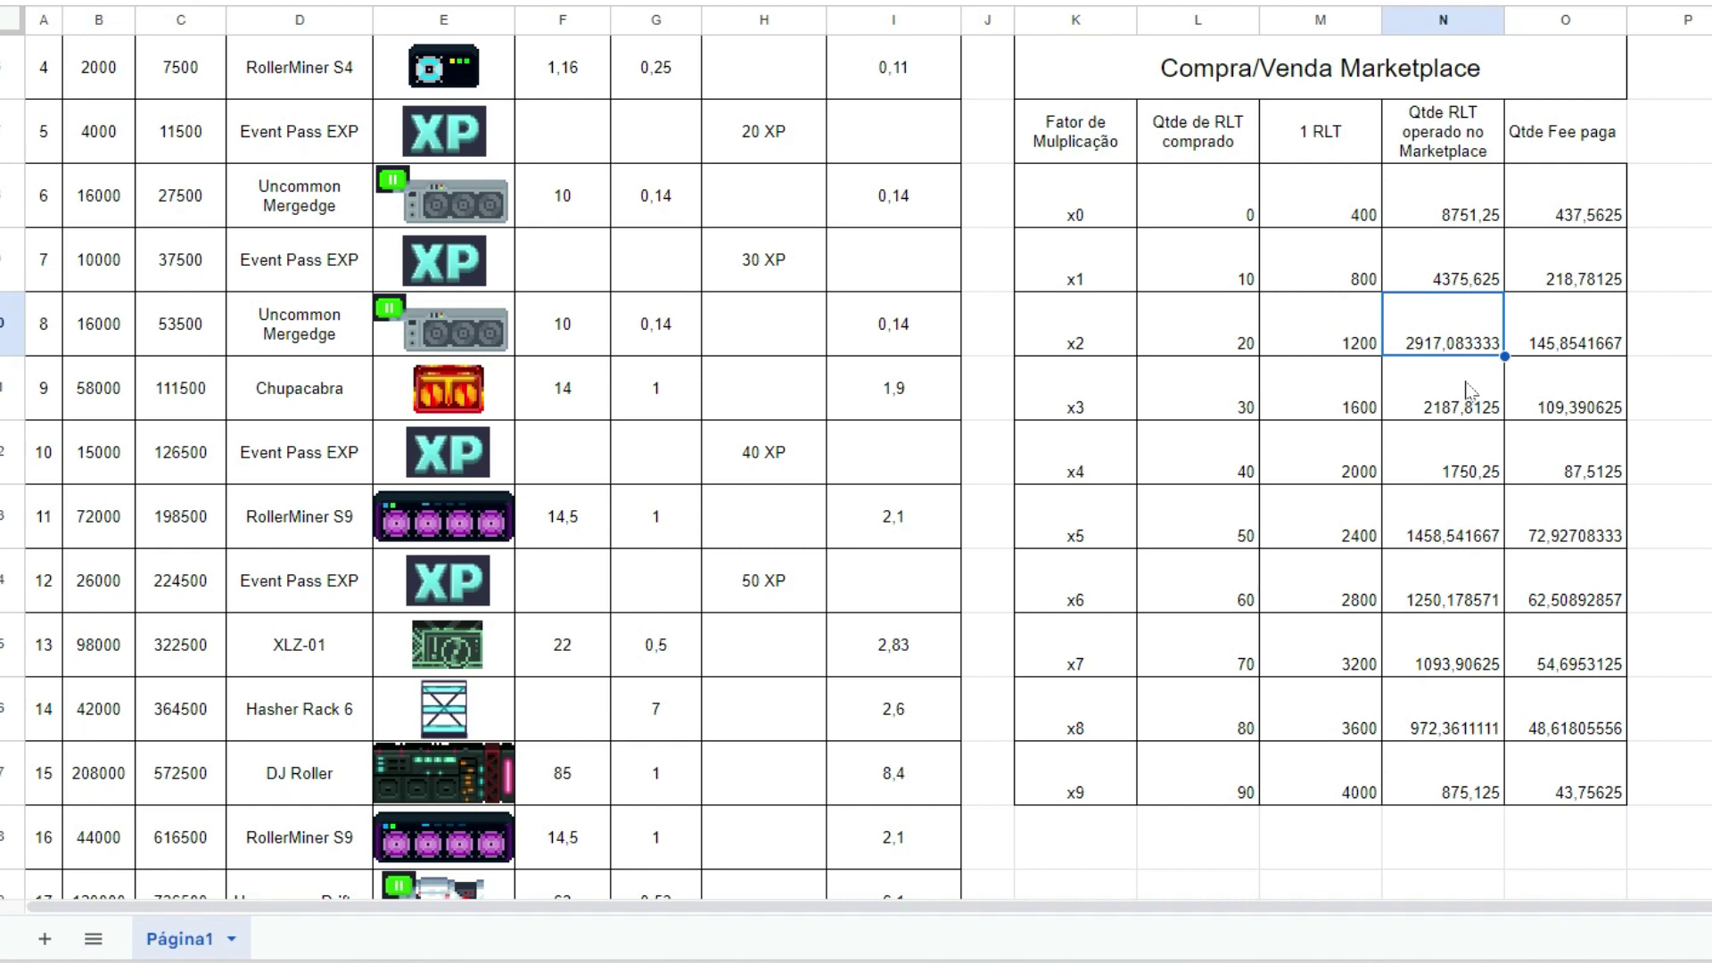
left_click(1689, 588)
Look over the higher multiplier rows and the full Completando a Mid Season section once more.
scroll(1695, 598, "down", 3)
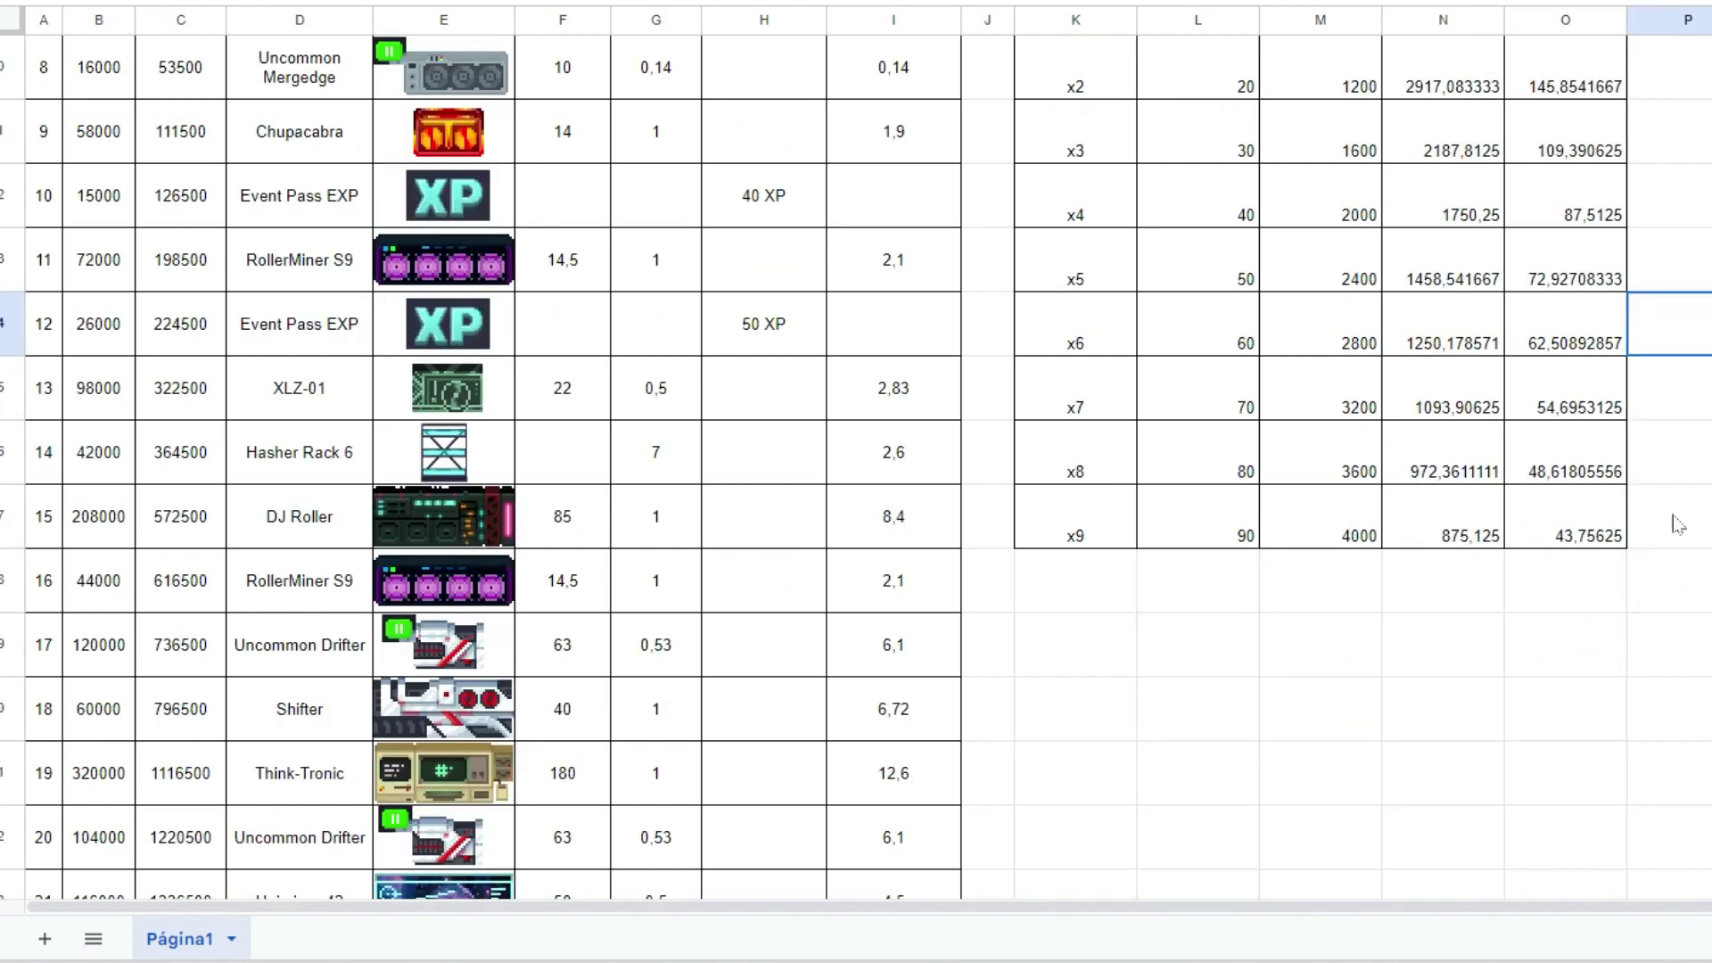
scroll(1689, 592, "up", 3)
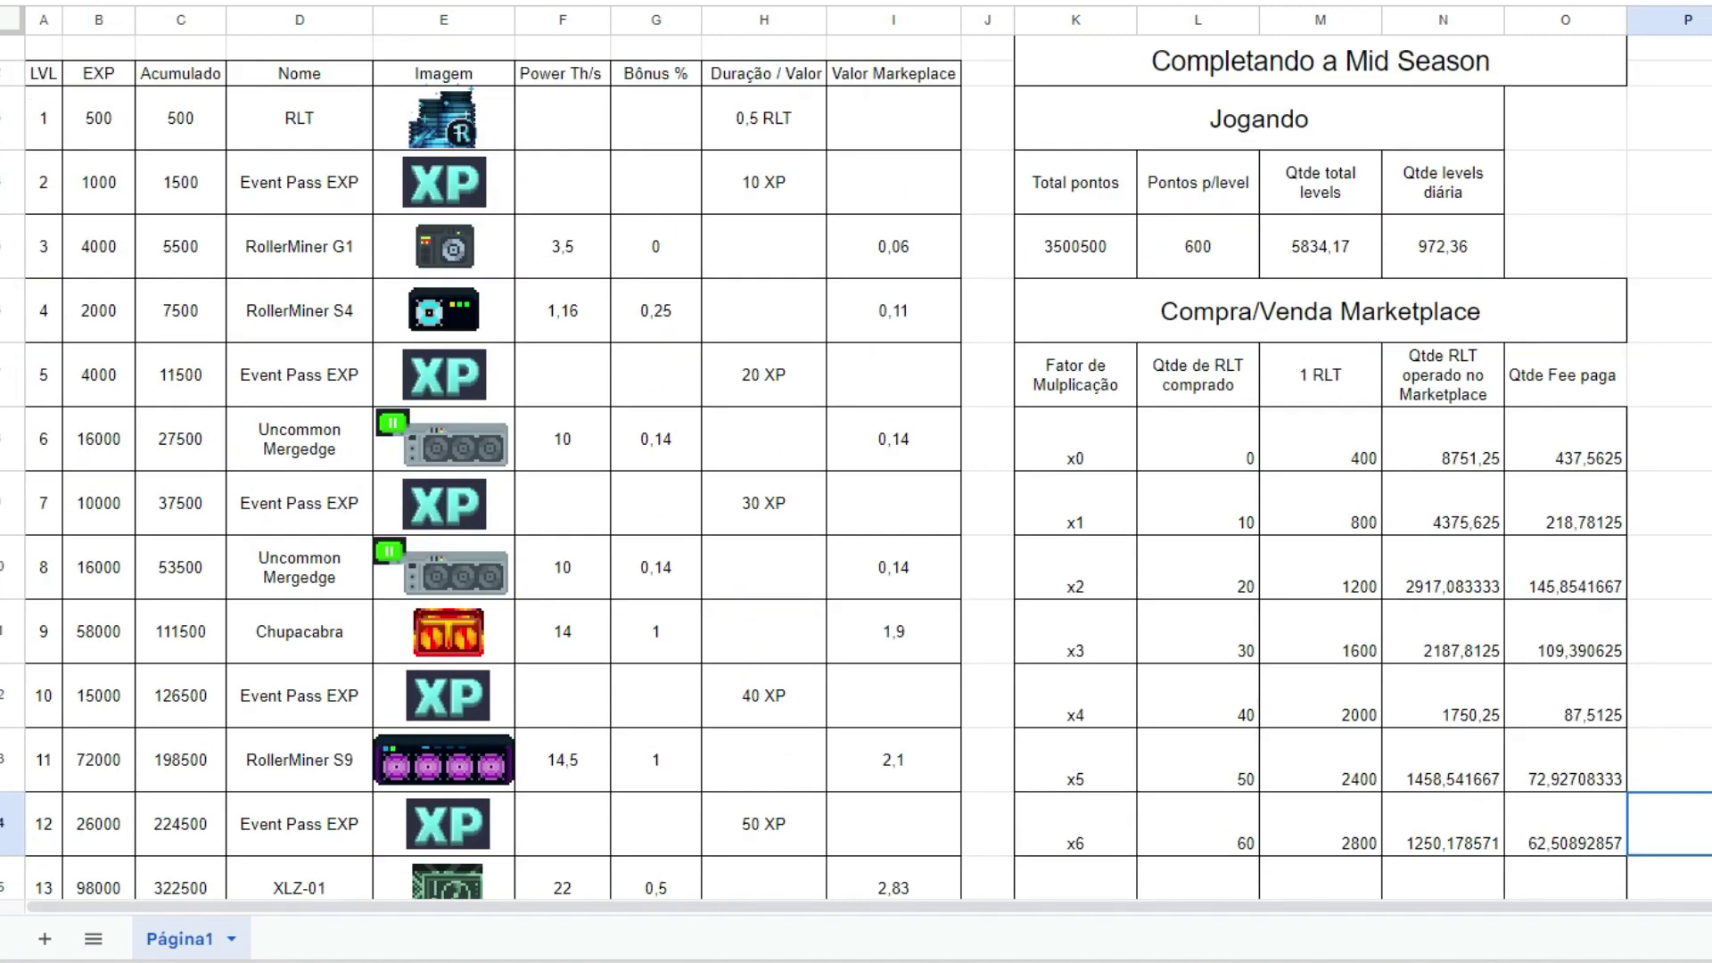
left_click(13, 375)
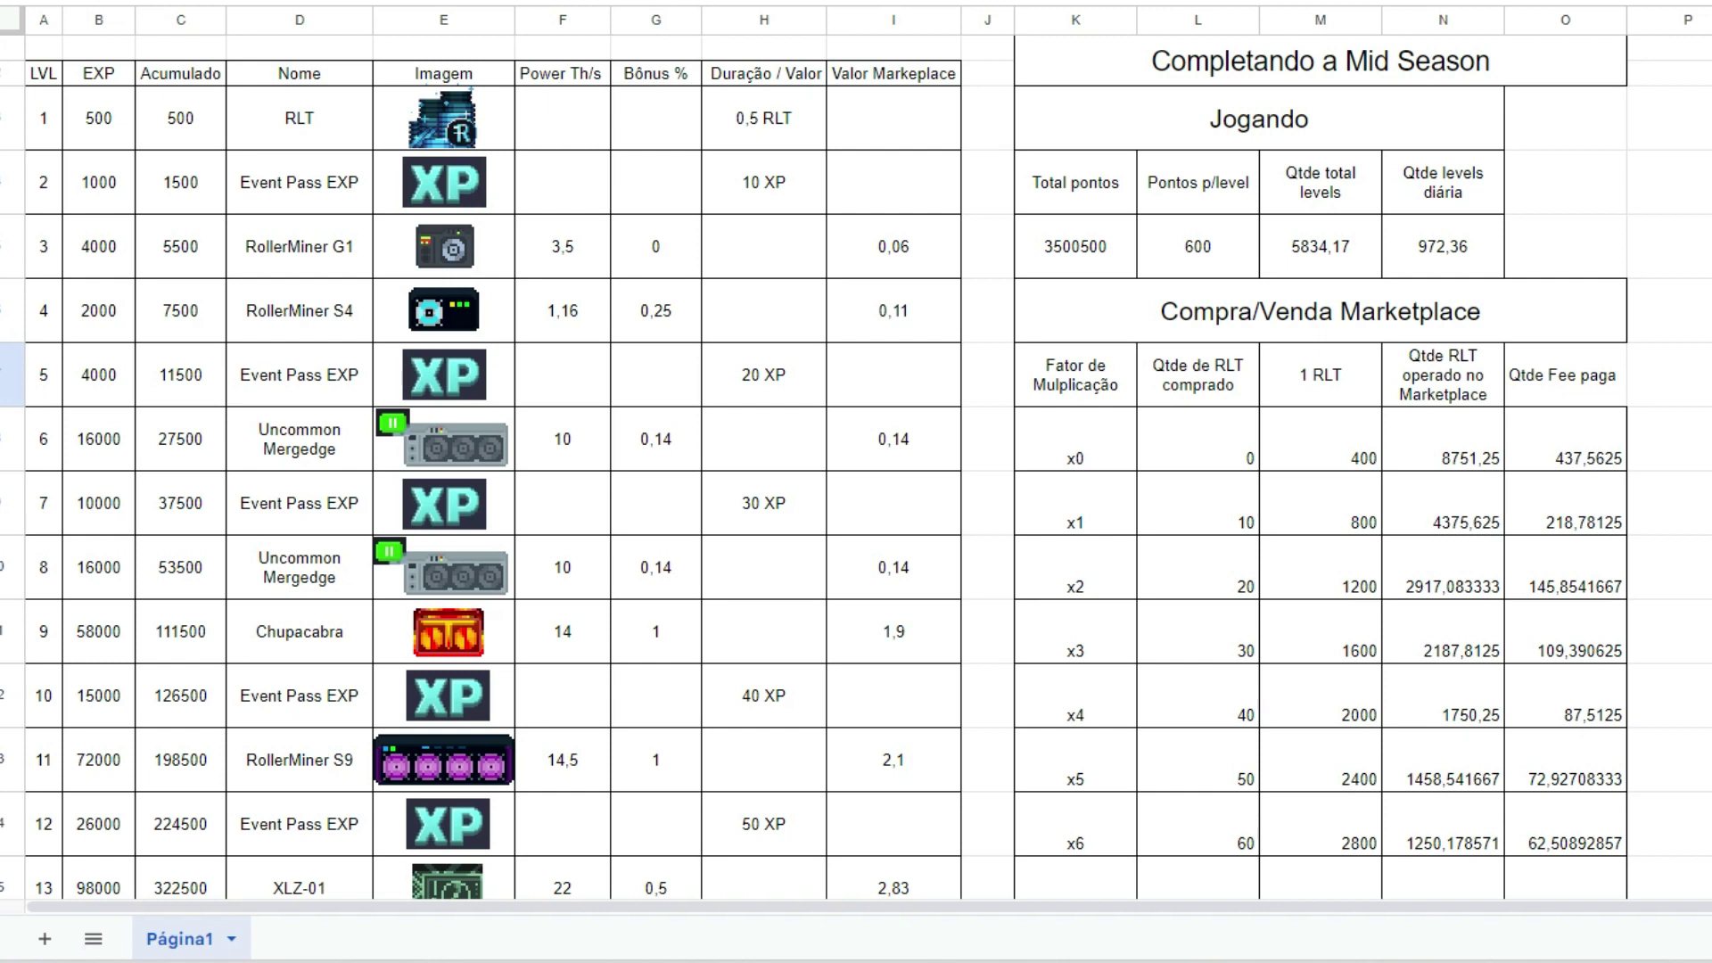